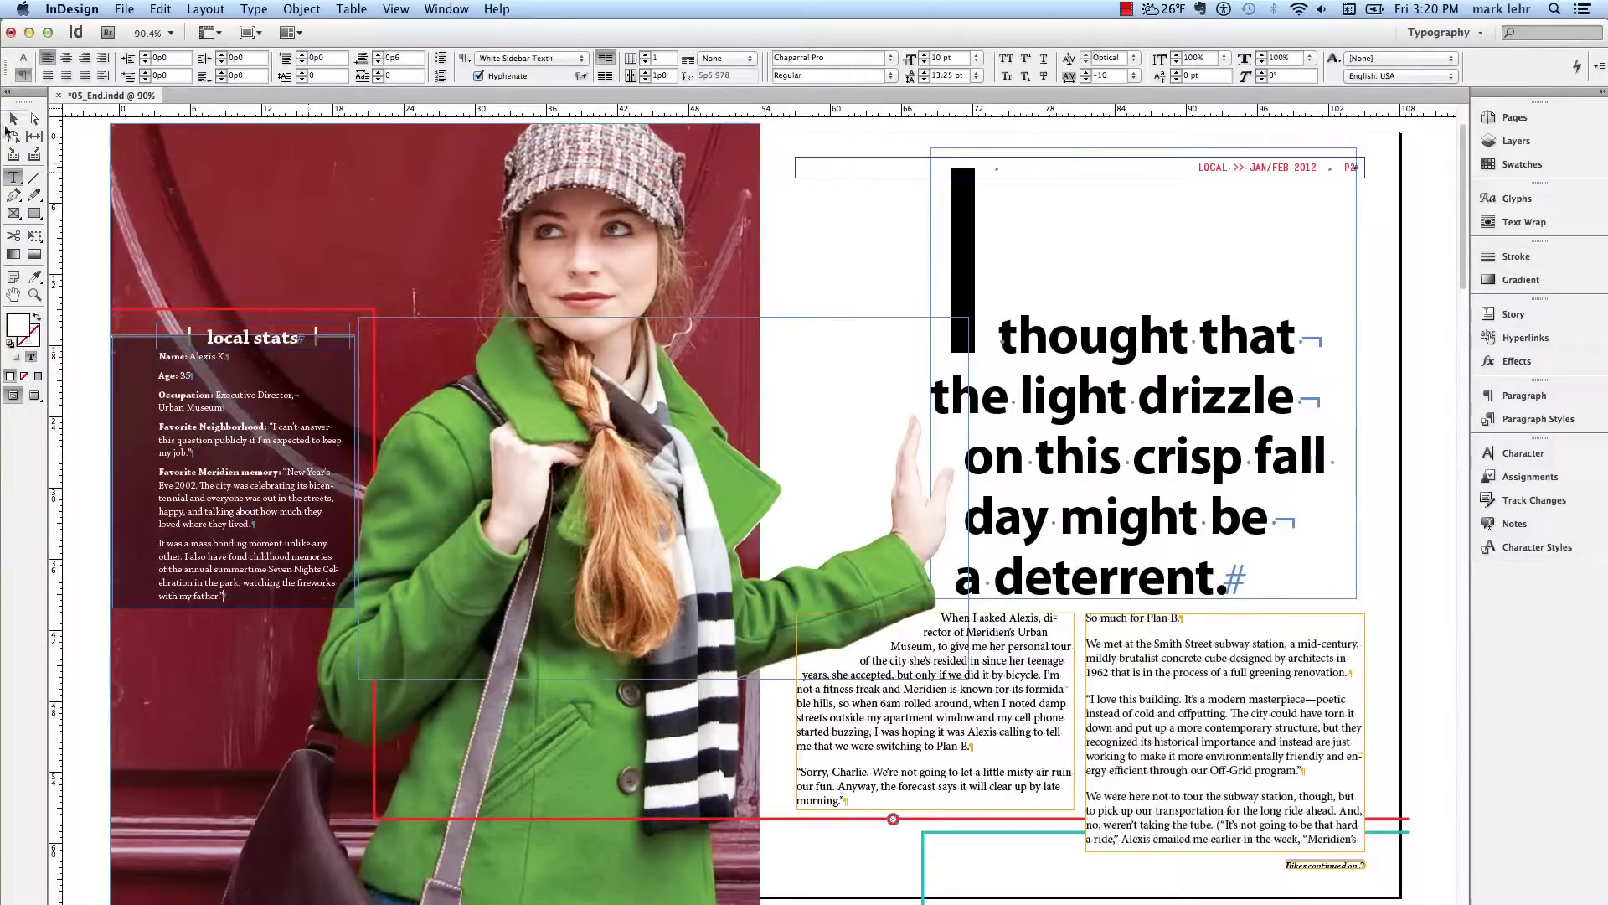
- Select the 'local stats' sidebar text frame as a whole object with the Selection tool
{"action": "left_click", "coordinate": [13, 118]}
{"action": "left_click", "coordinate": [293, 437]}
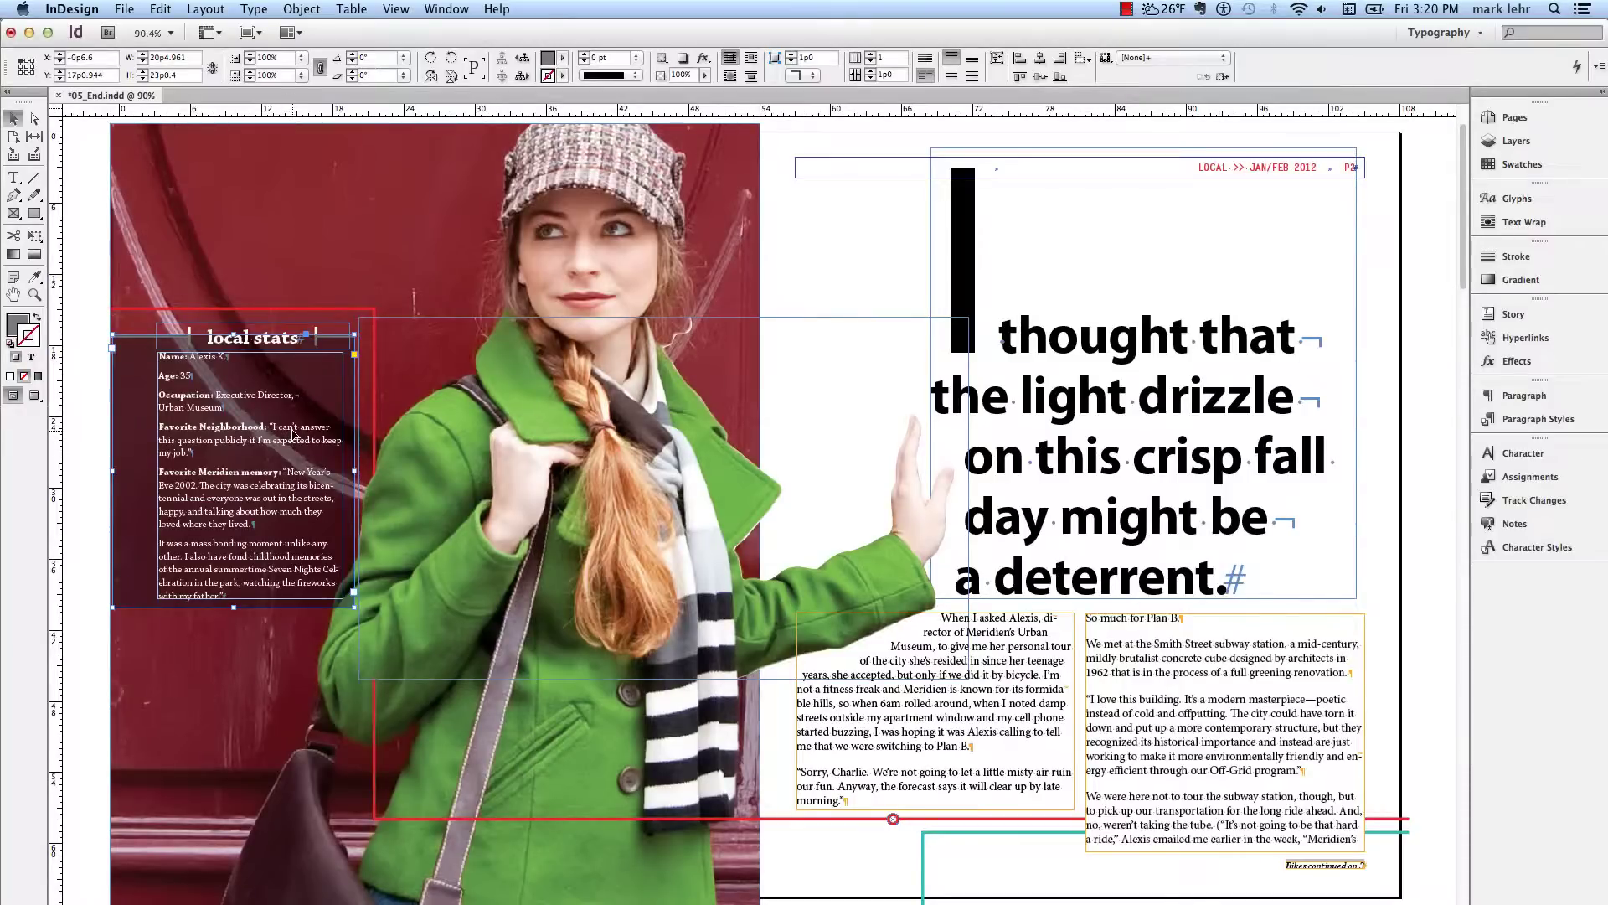
- Zoom to 150% on the sidebar and add an empty paragraph after its last line
{"action": "key", "text": "super+1"}
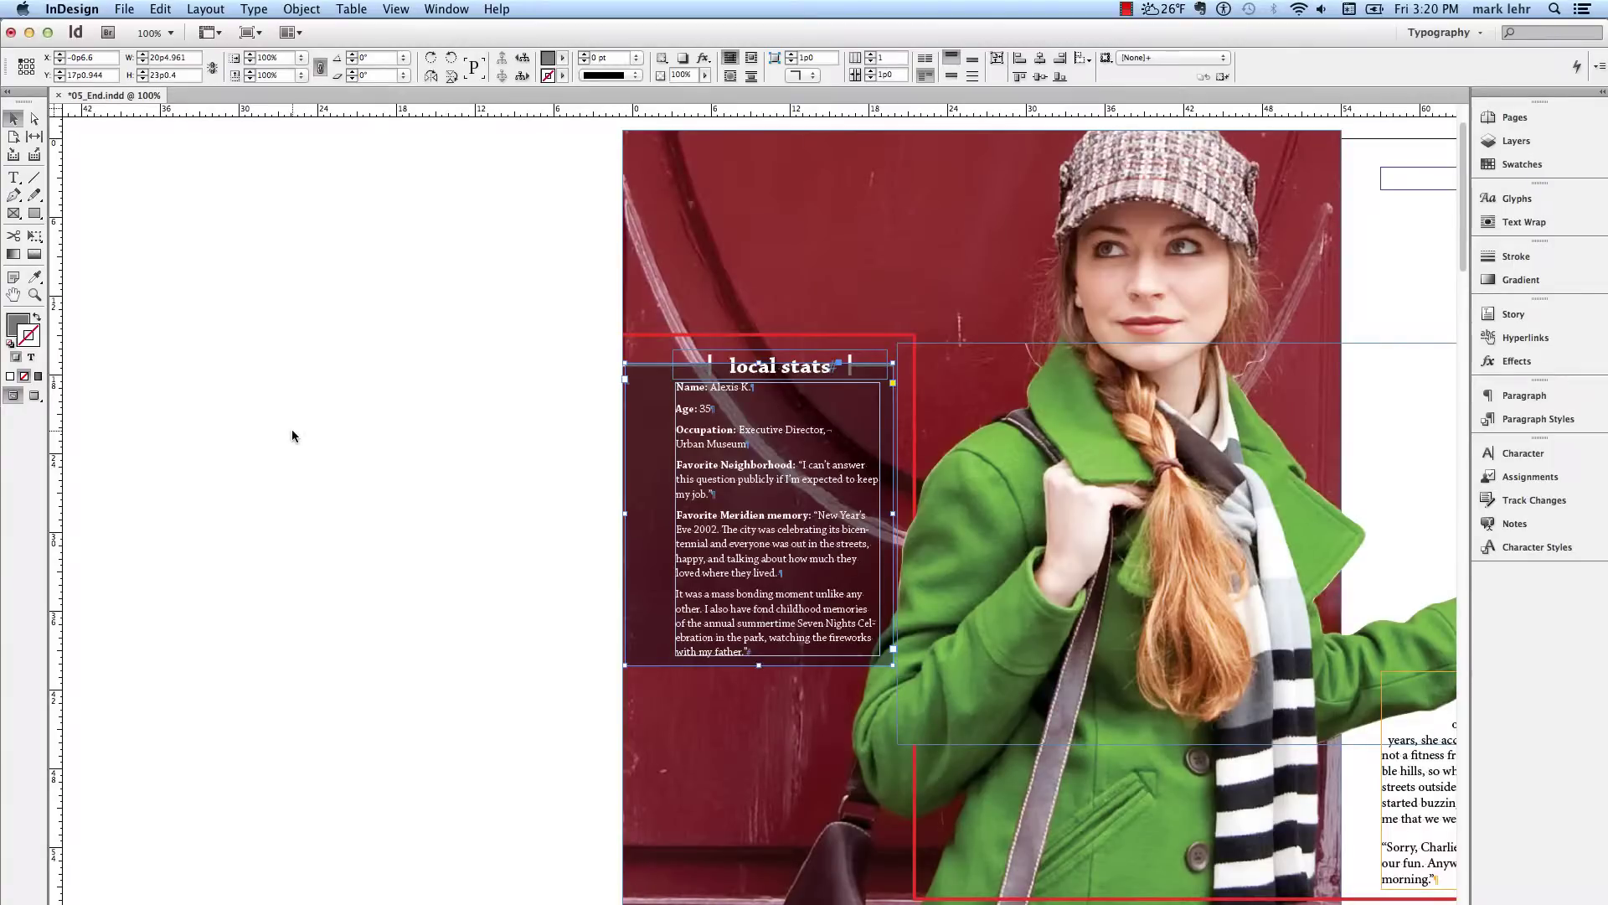
{"action": "key", "text": "super+equal"}
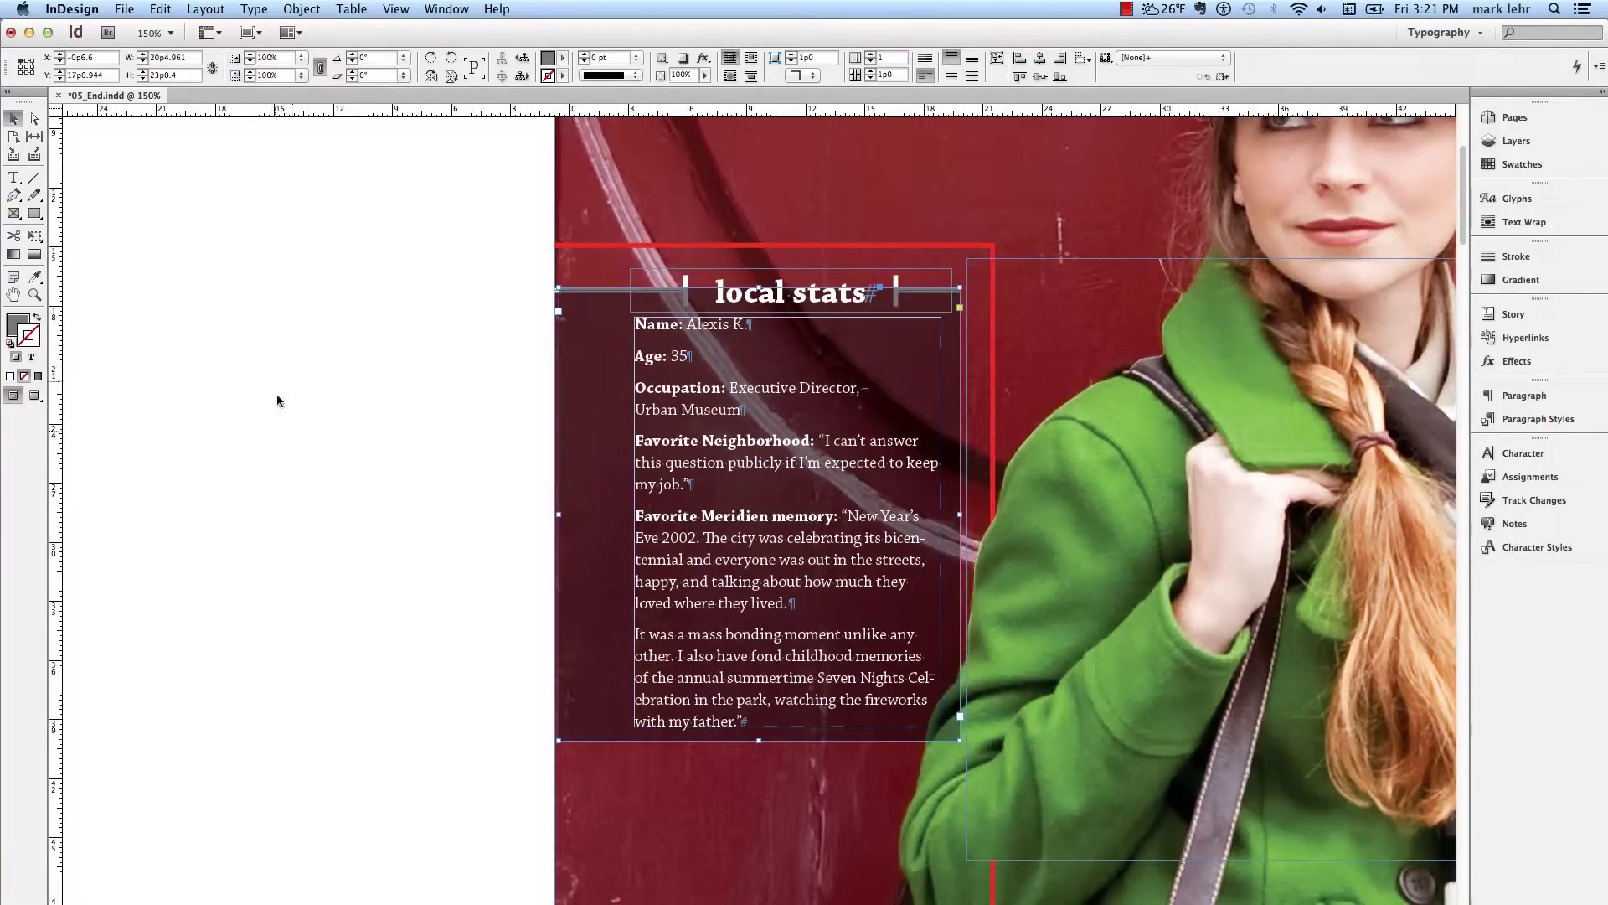
{"action": "double_click", "coordinate": [837, 596]}
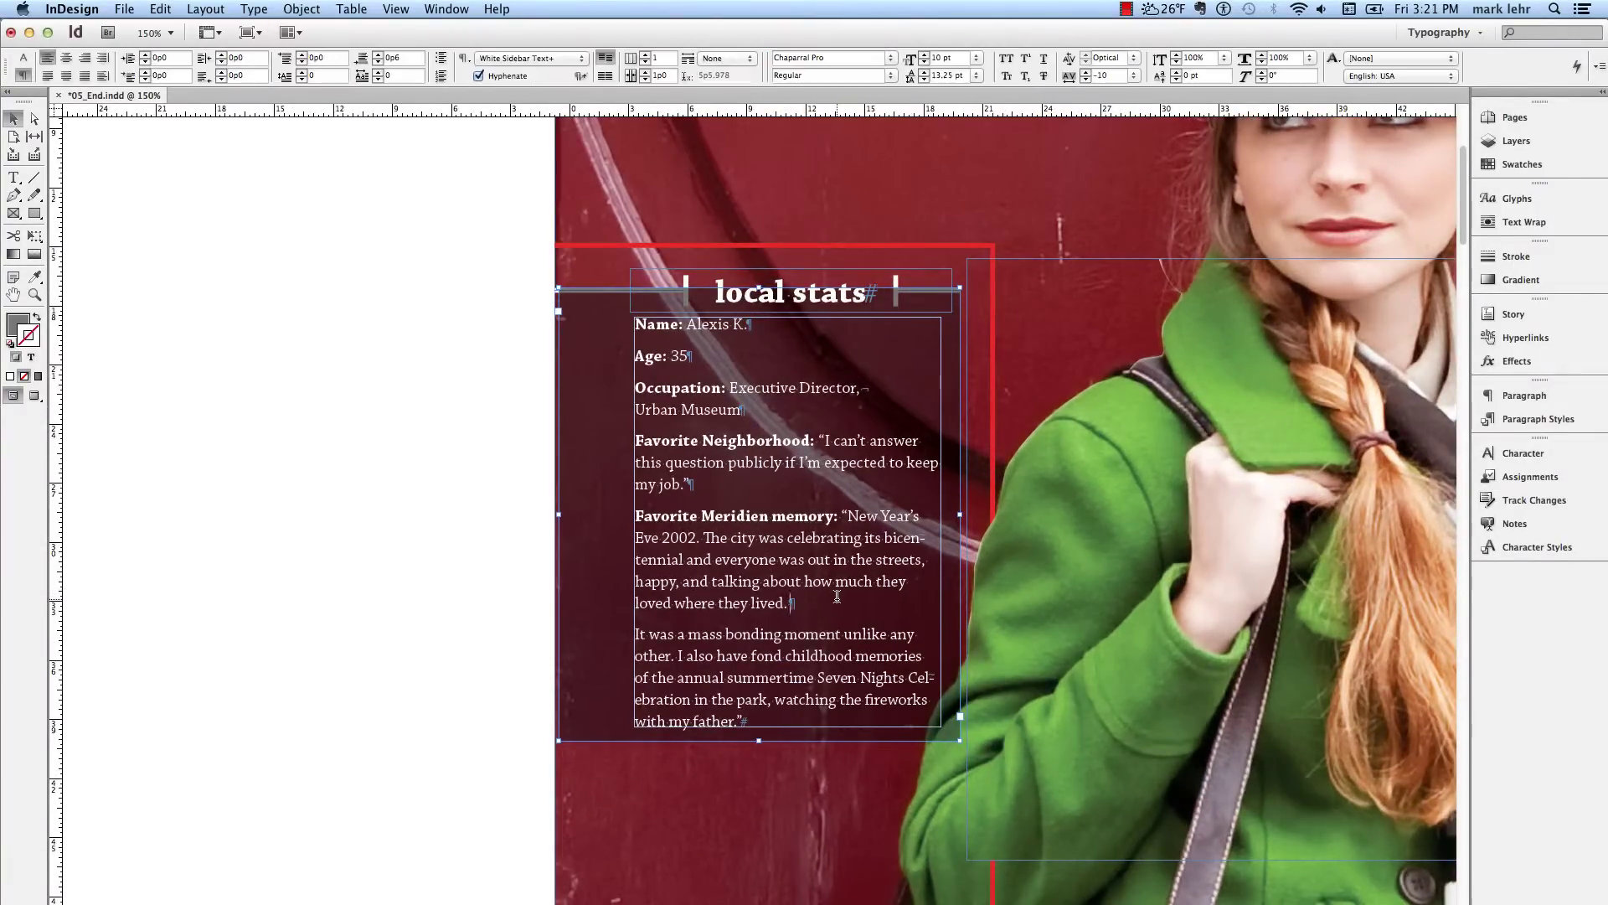
{"action": "left_click_drag", "start_coordinate": [742, 721], "coordinate": [634, 635]}
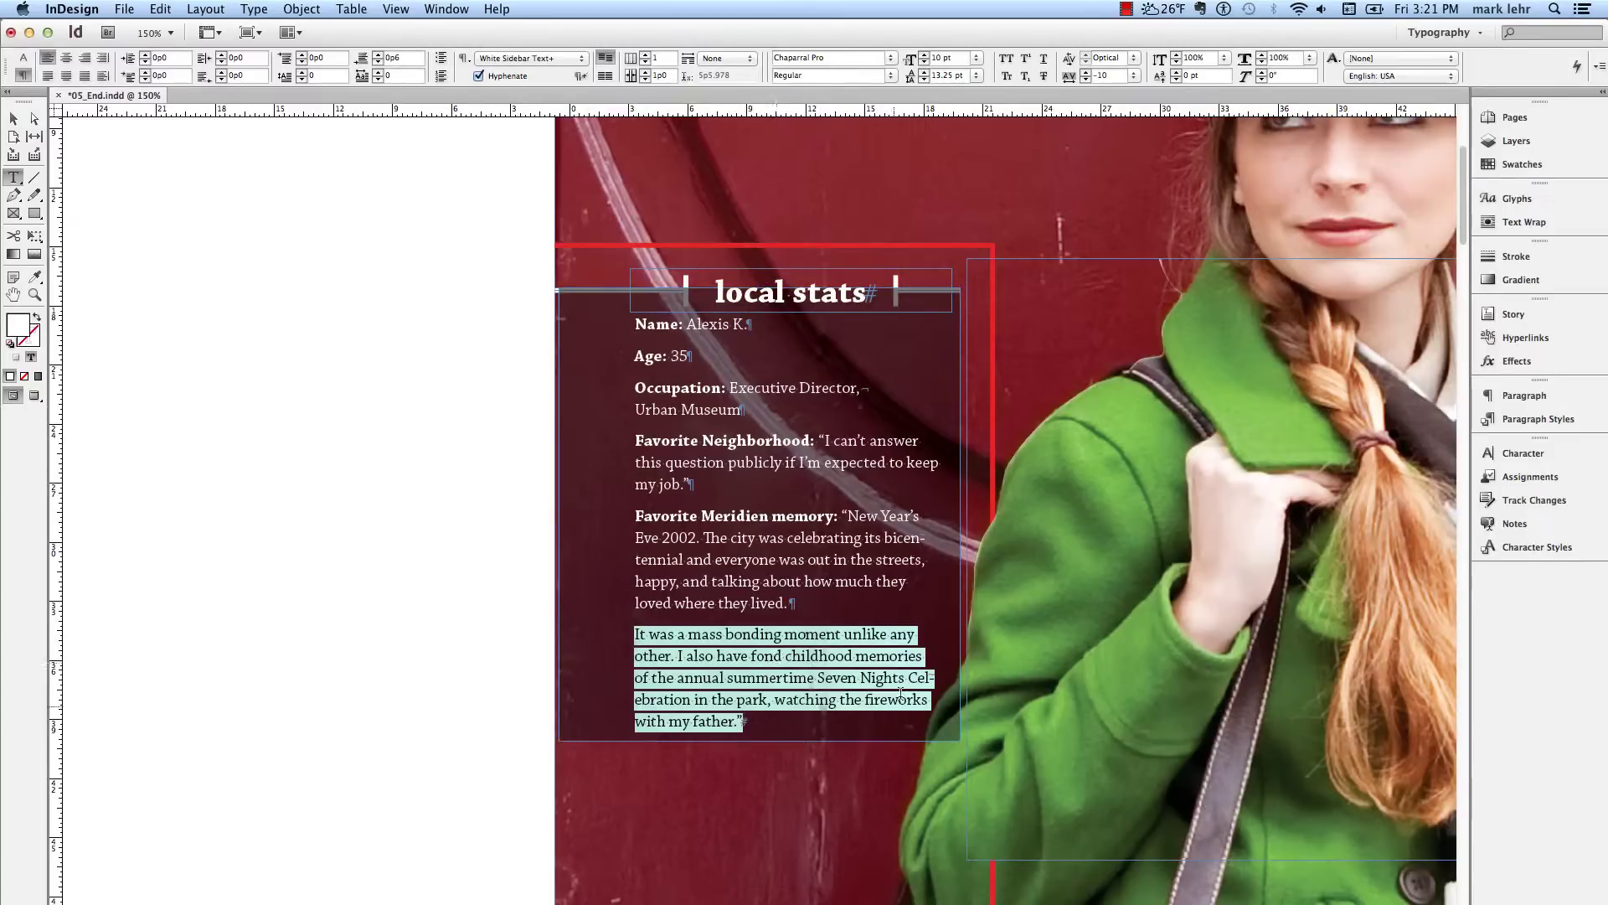
{"action": "left_click", "coordinate": [747, 721]}
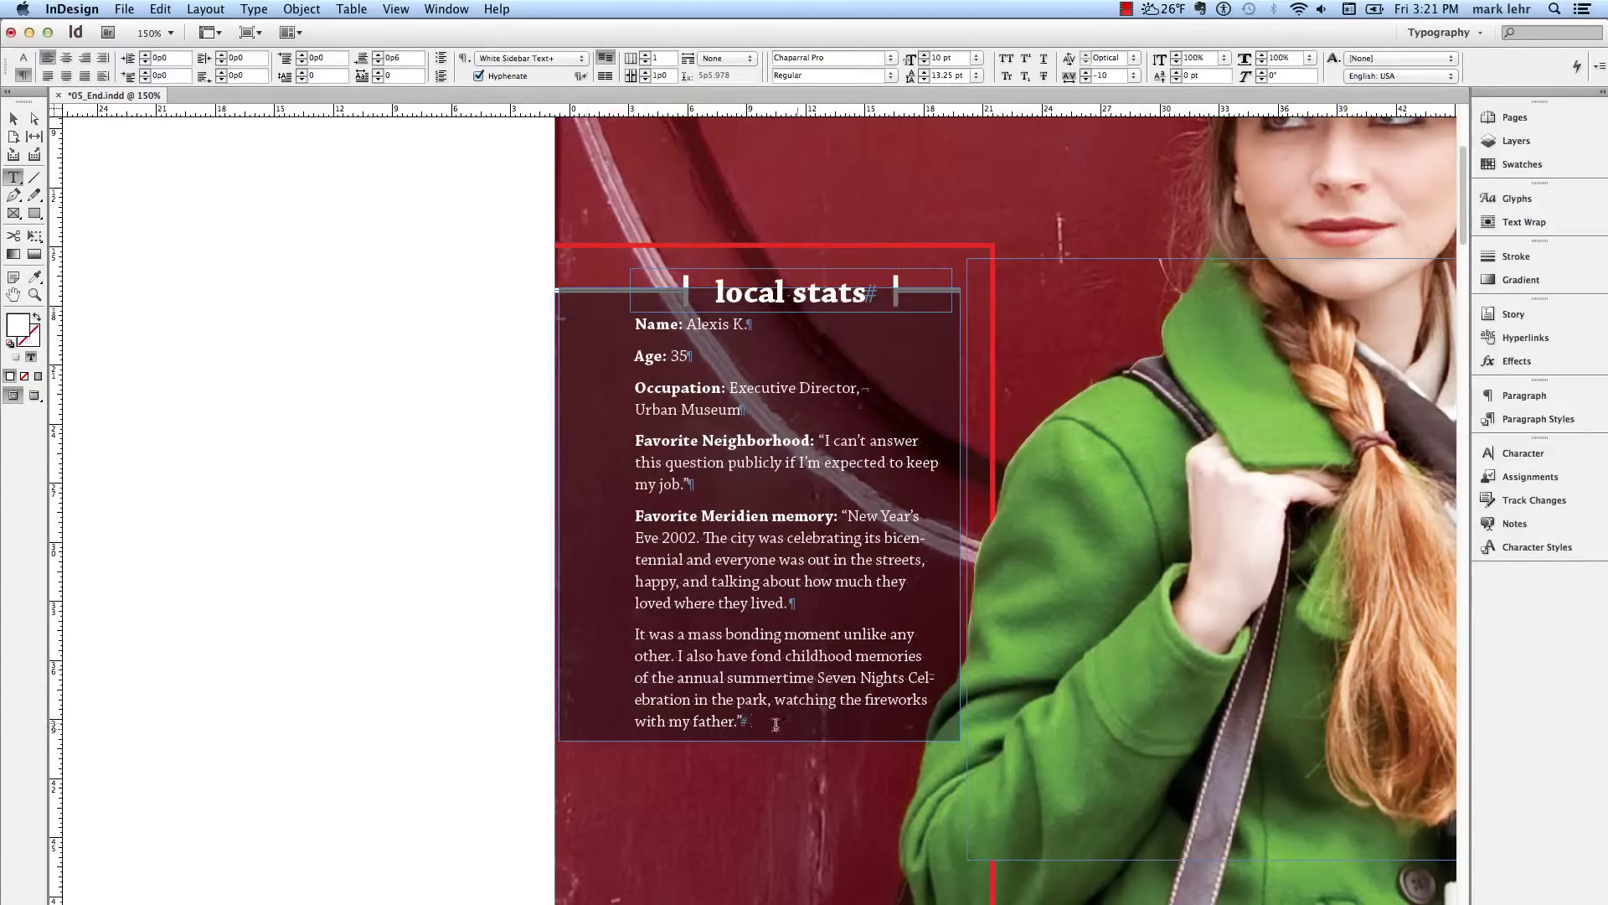
{"action": "key", "text": "Return"}
- Select the sidebar text frame as an object and open the Object menu
{"action": "left_click", "coordinate": [967, 732]}
{"action": "left_click", "coordinate": [13, 119]}
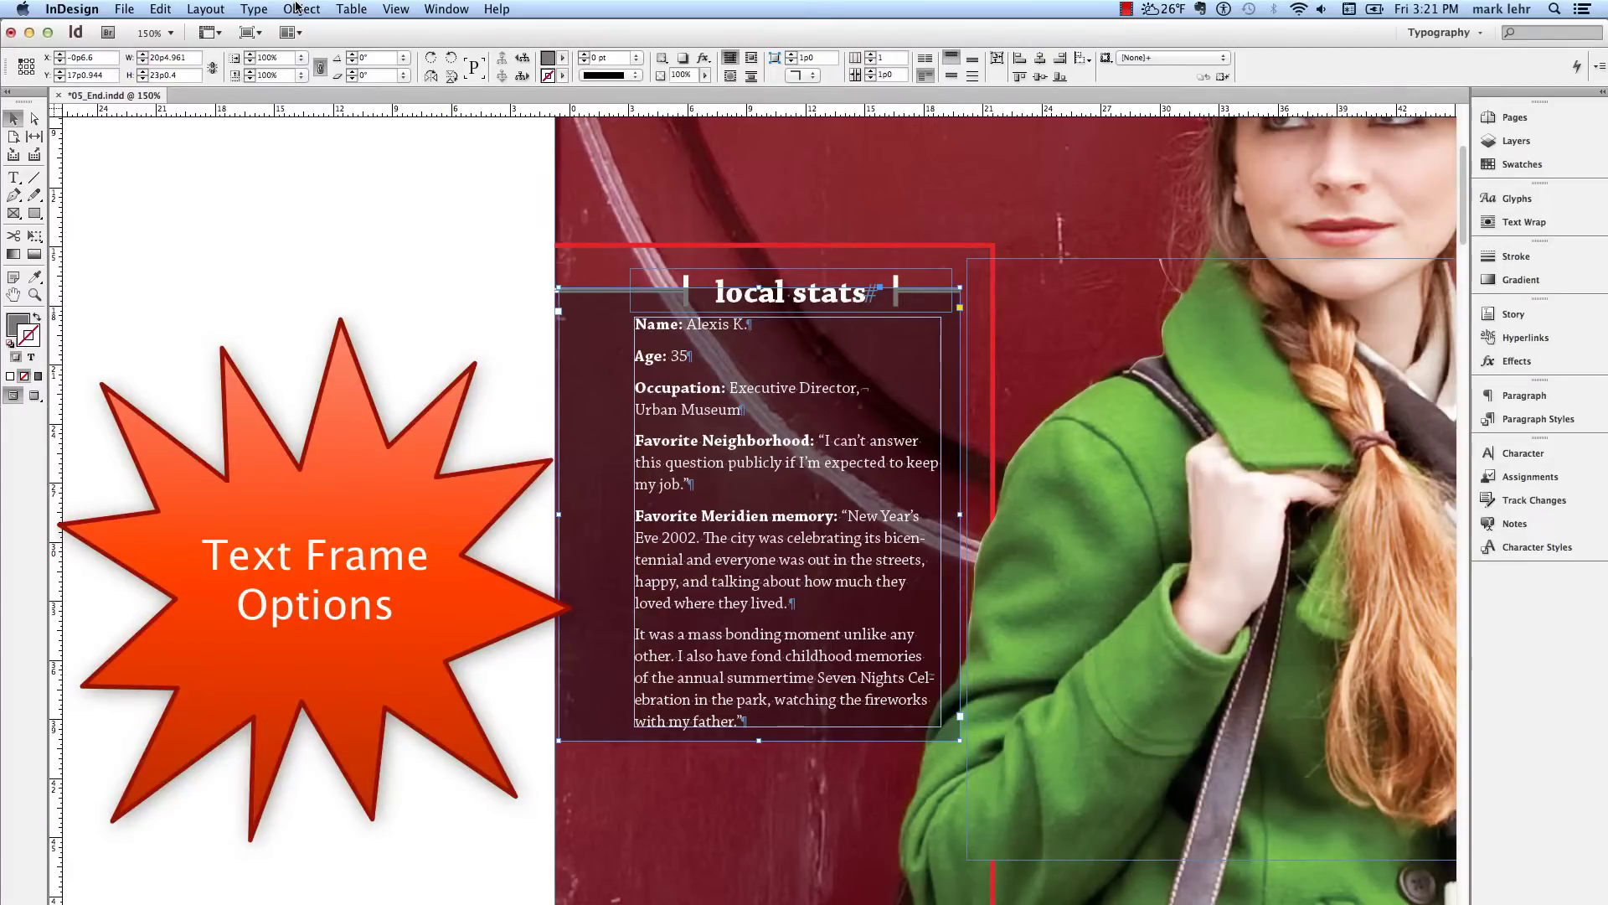
{"action": "left_click", "coordinate": [298, 8]}
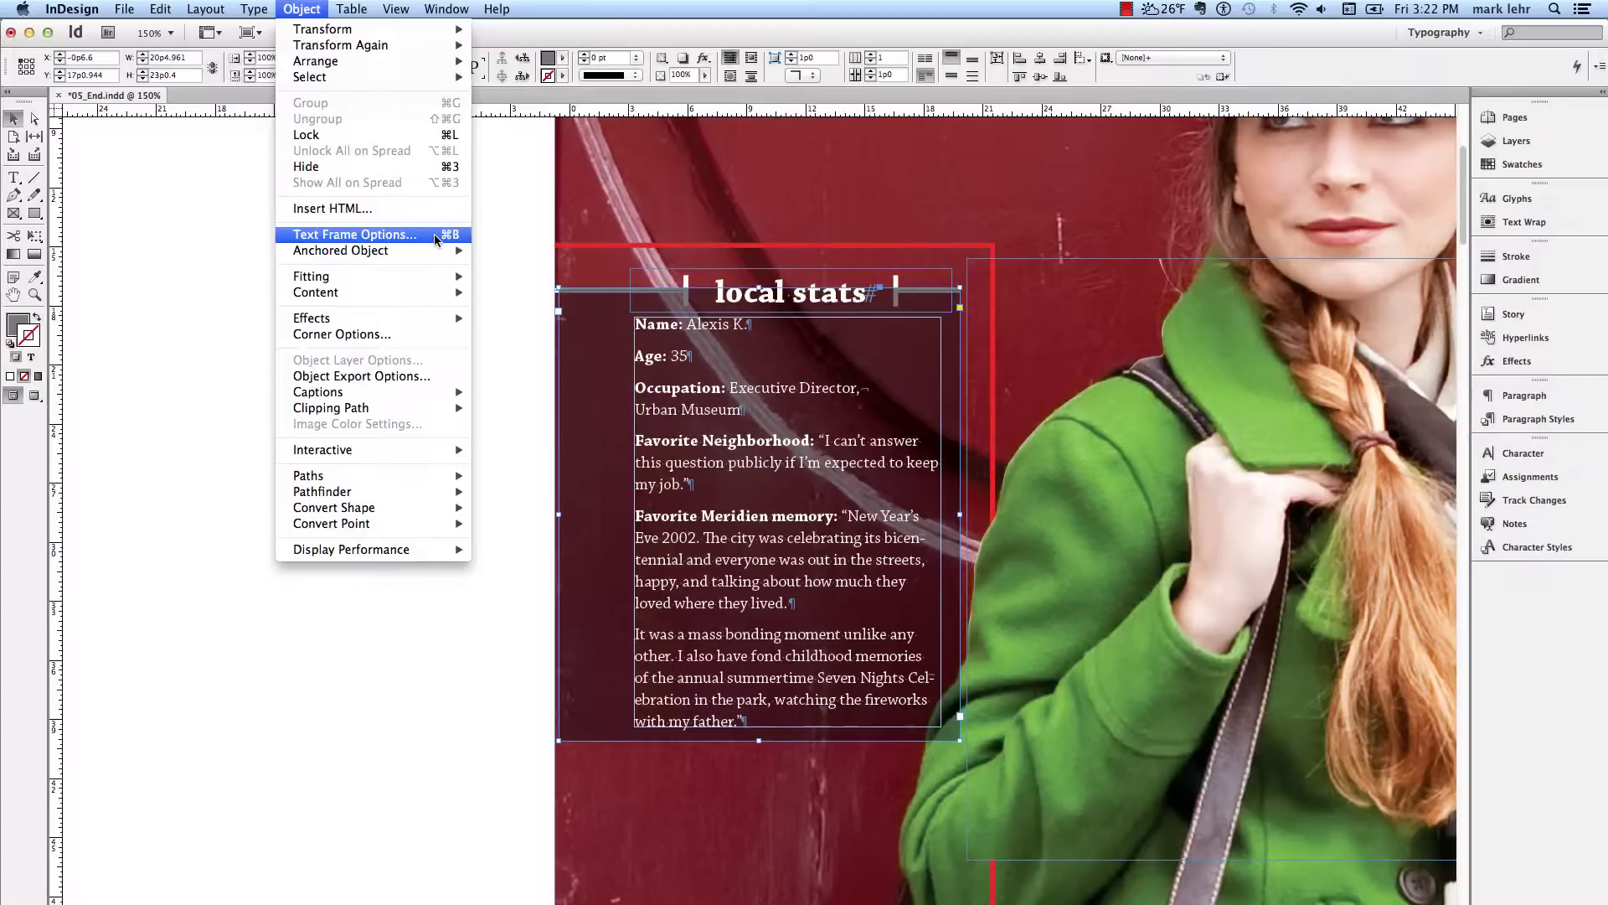
- In Text Frame Options, set the sidebar frame's Auto-Sizing to Height Only
{"action": "left_click", "coordinate": [435, 237]}
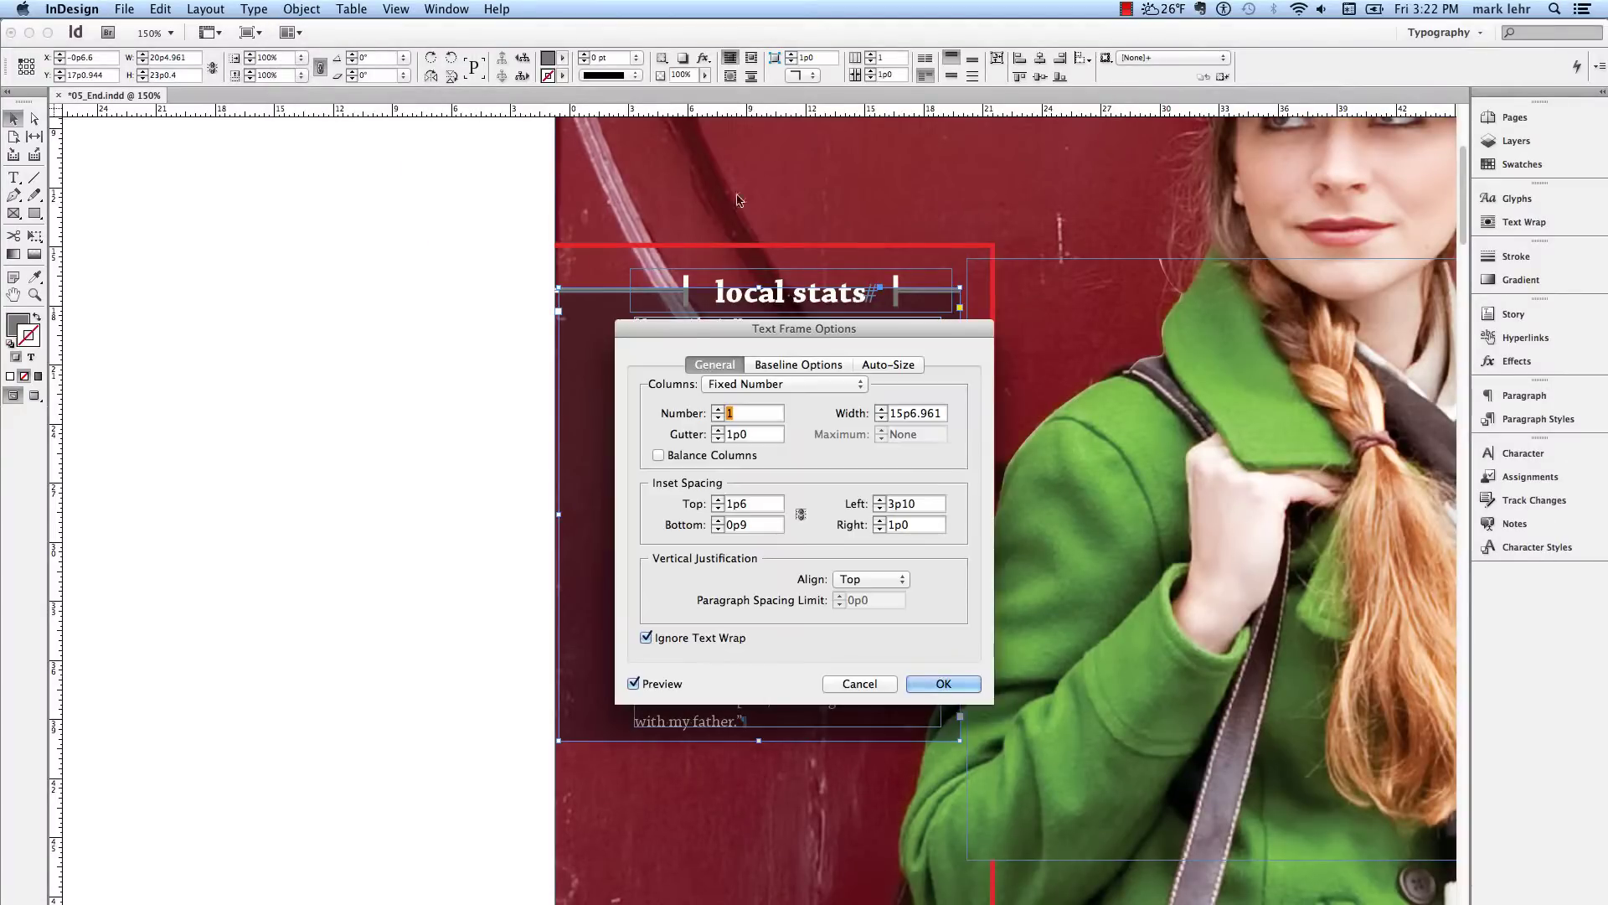
{"action": "left_click_drag", "start_coordinate": [904, 336], "coordinate": [455, 299]}
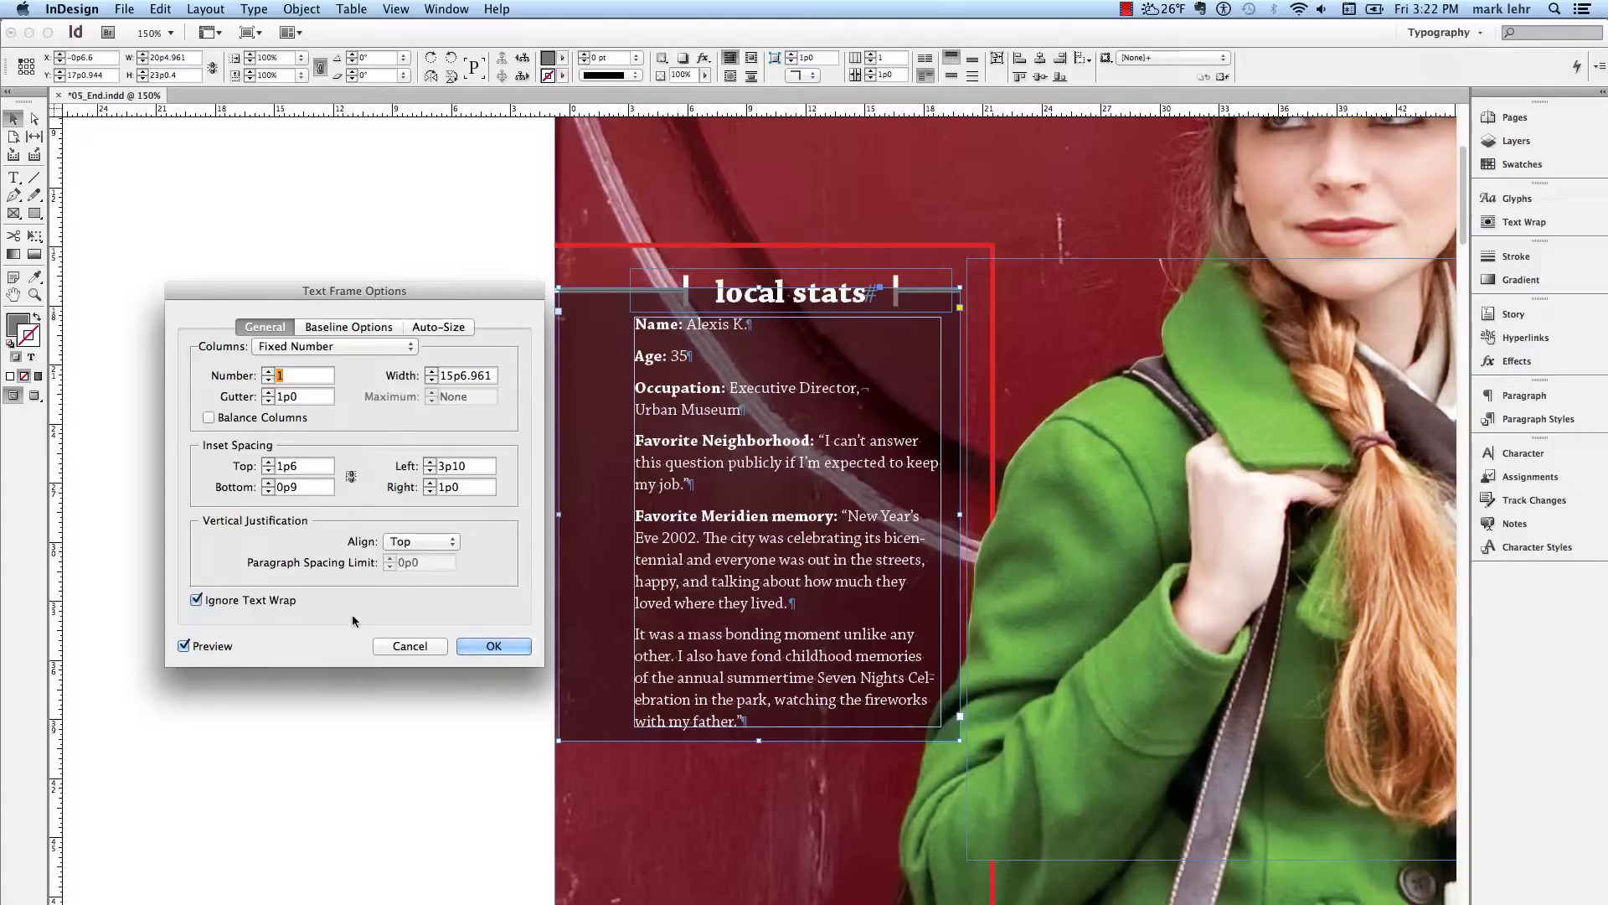
{"action": "left_click", "coordinate": [449, 328]}
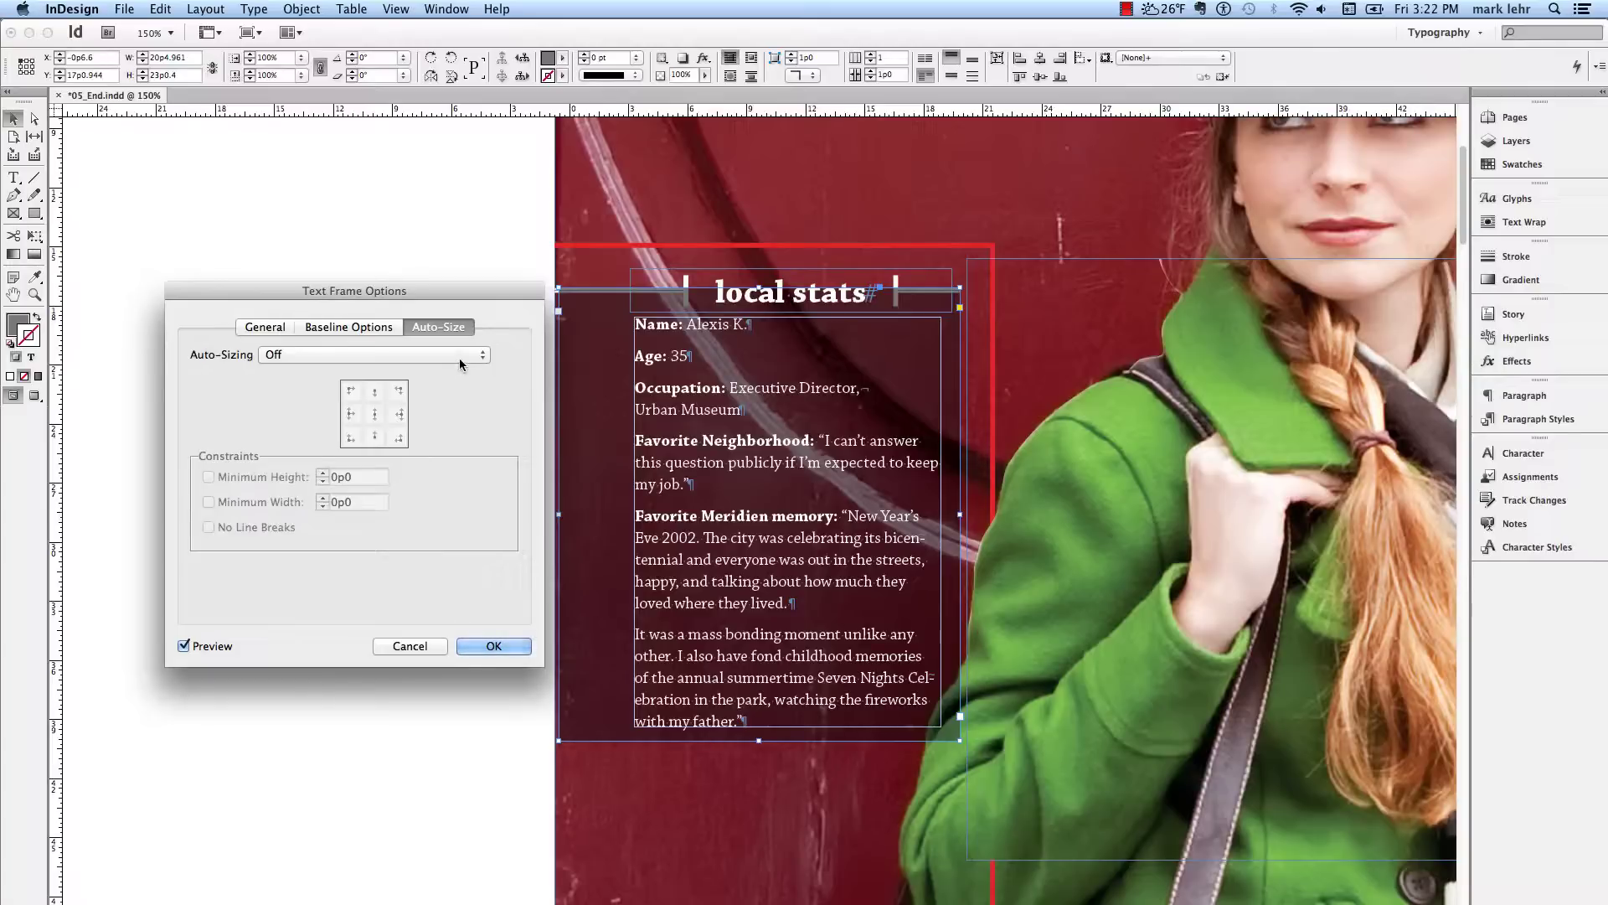
{"action": "left_click", "coordinate": [459, 359]}
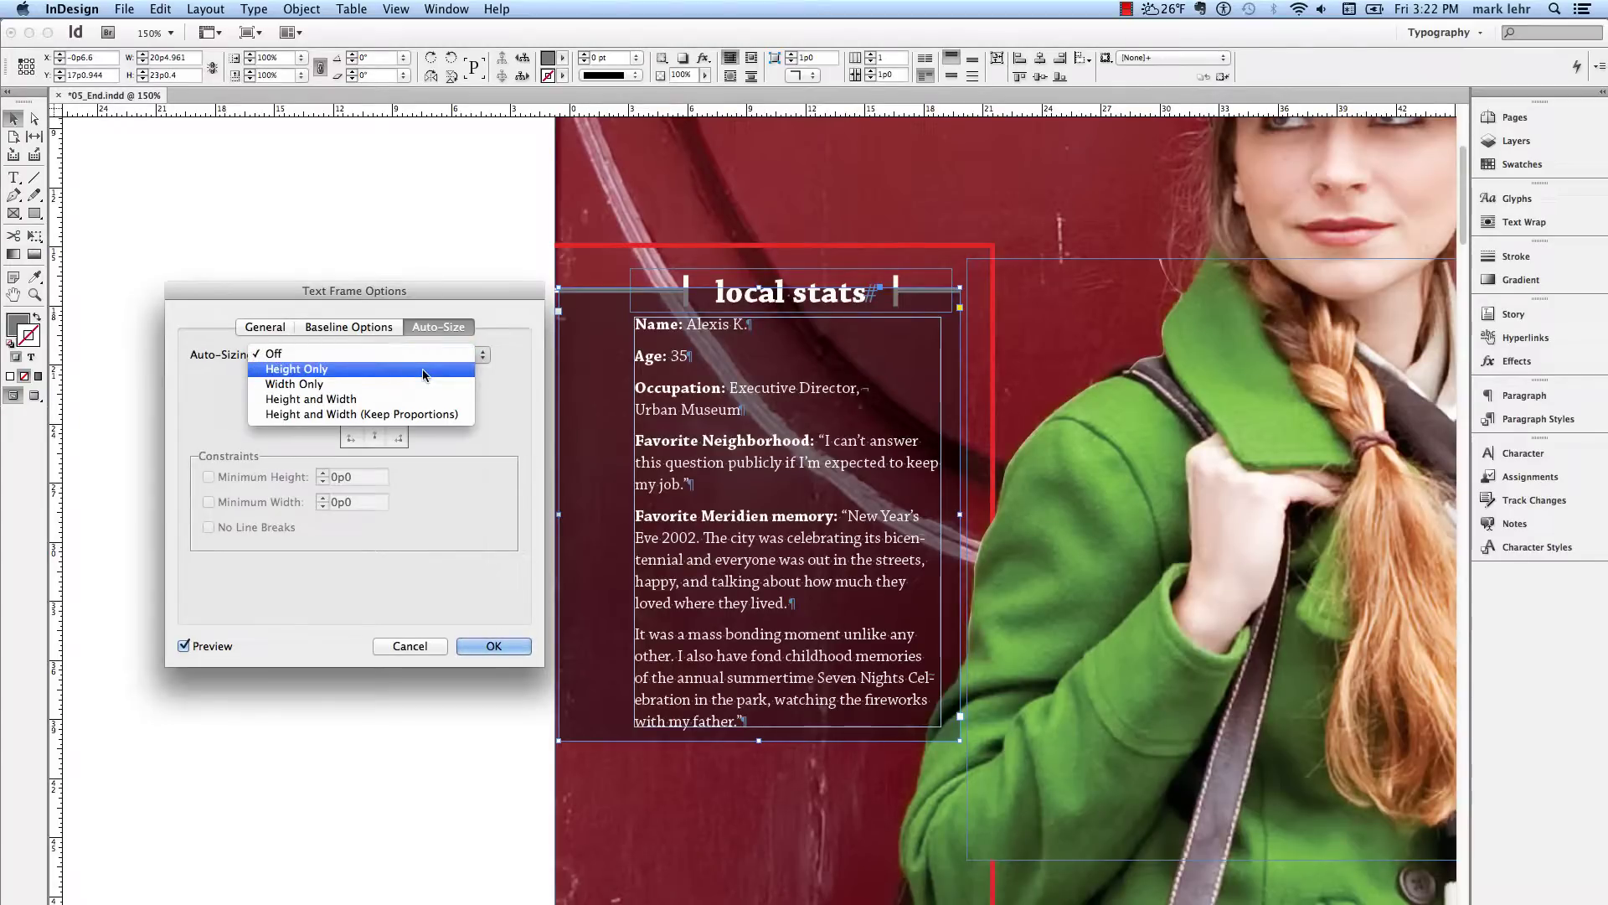
{"action": "left_click", "coordinate": [422, 368]}
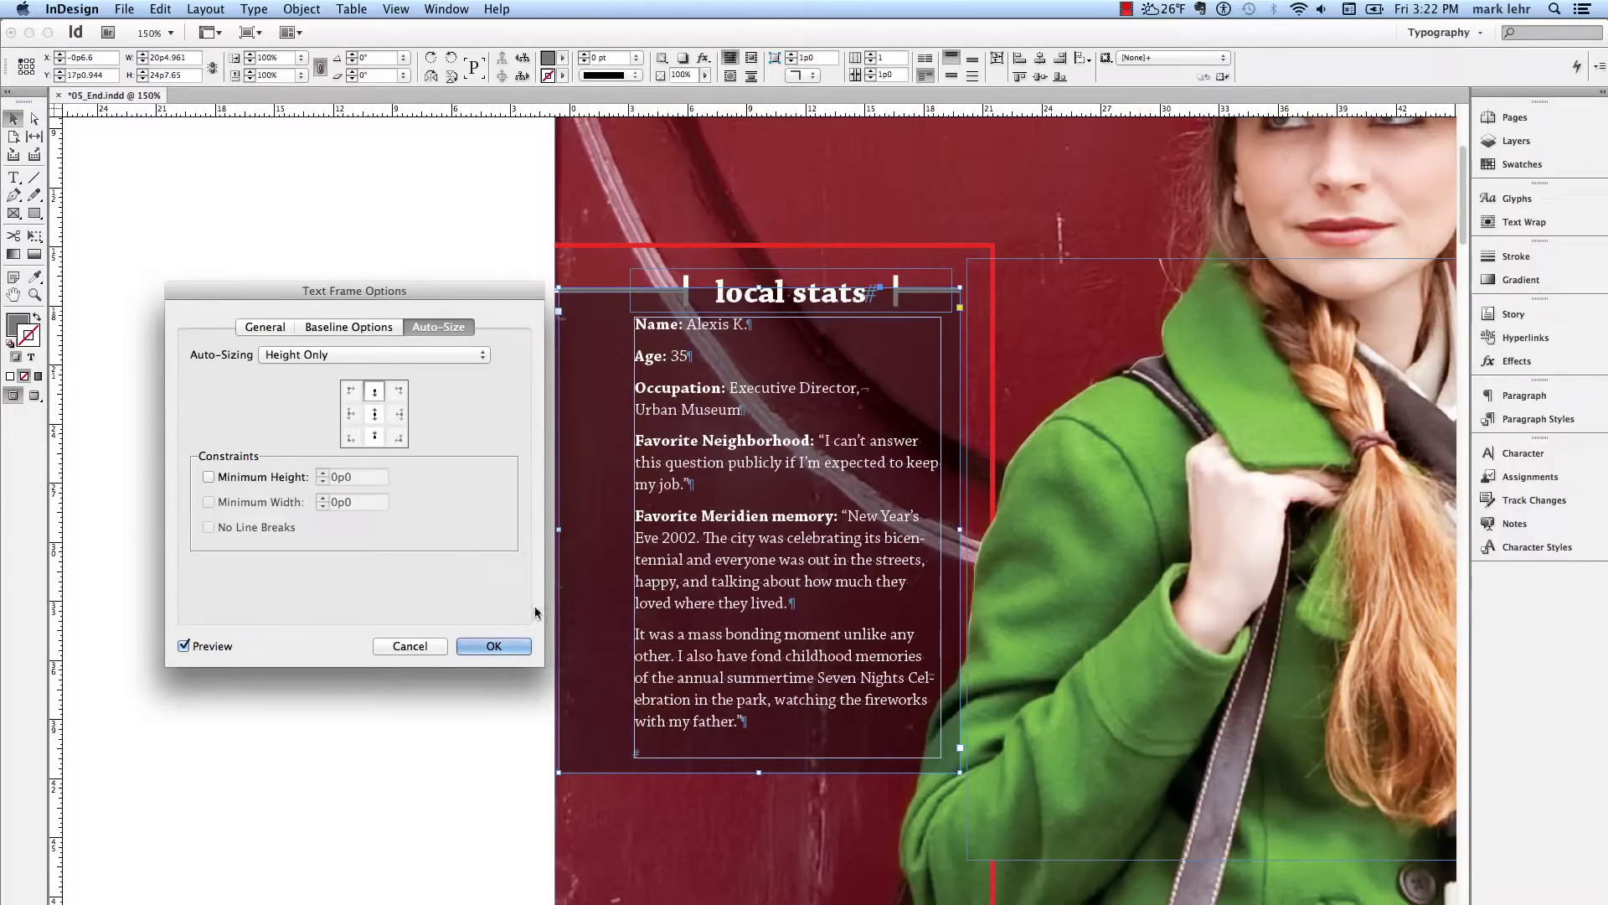
- Confirm Height Only auto-sizing and paste extra copies of the last paragraph to test growth
{"action": "left_click", "coordinate": [493, 646]}
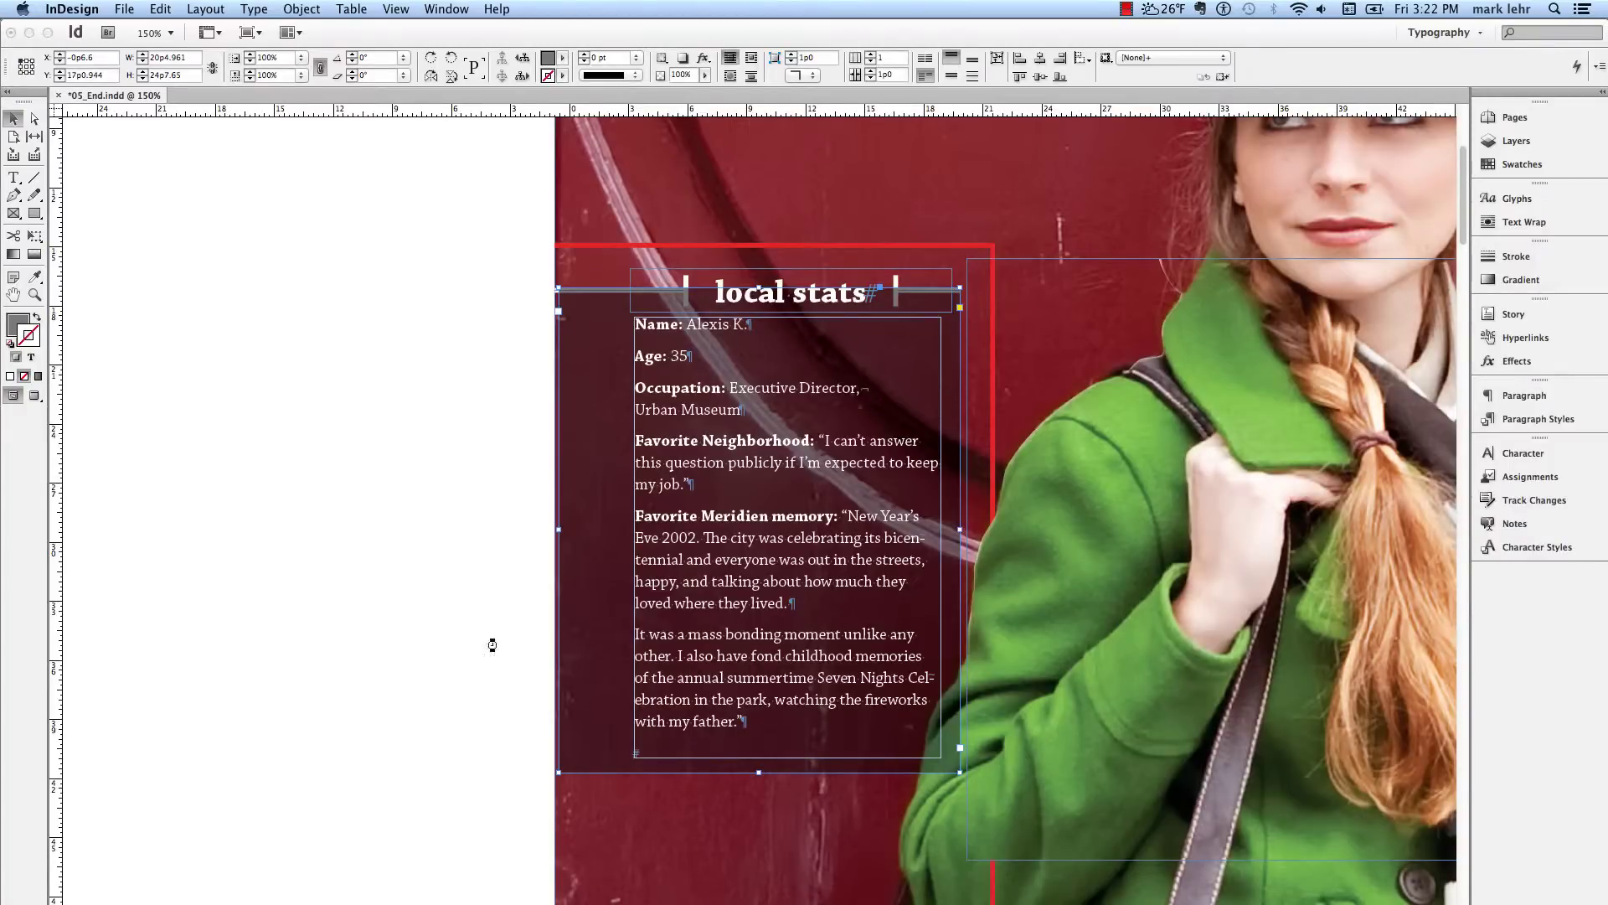
{"action": "double_click", "coordinate": [742, 720]}
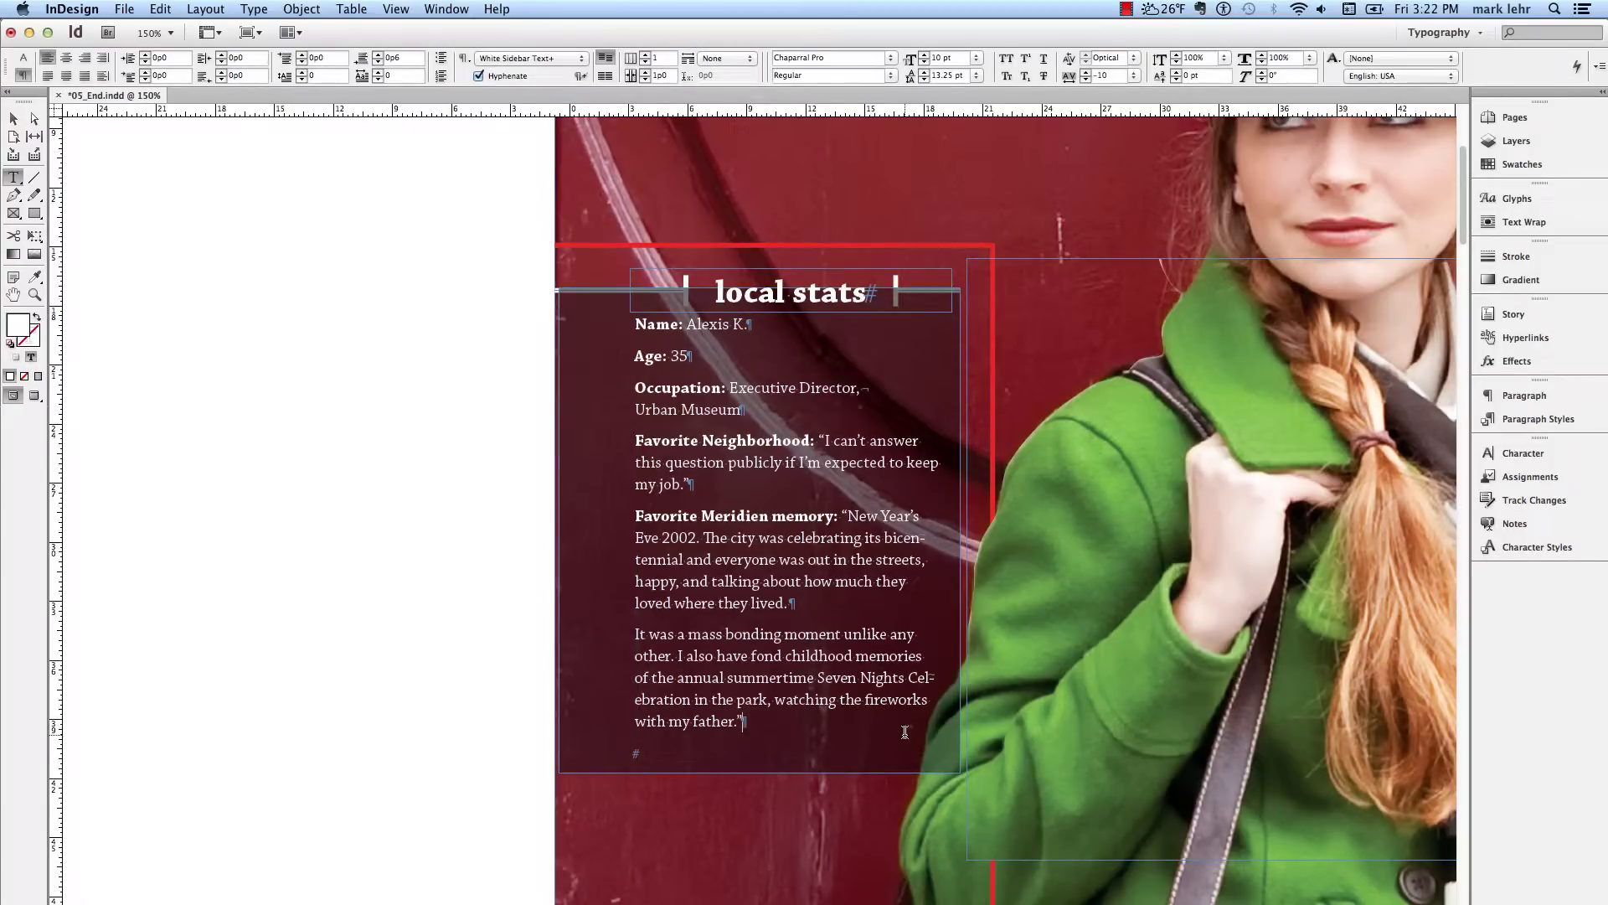
{"action": "key", "text": "Return"}
{"action": "key", "text": "super+v"}
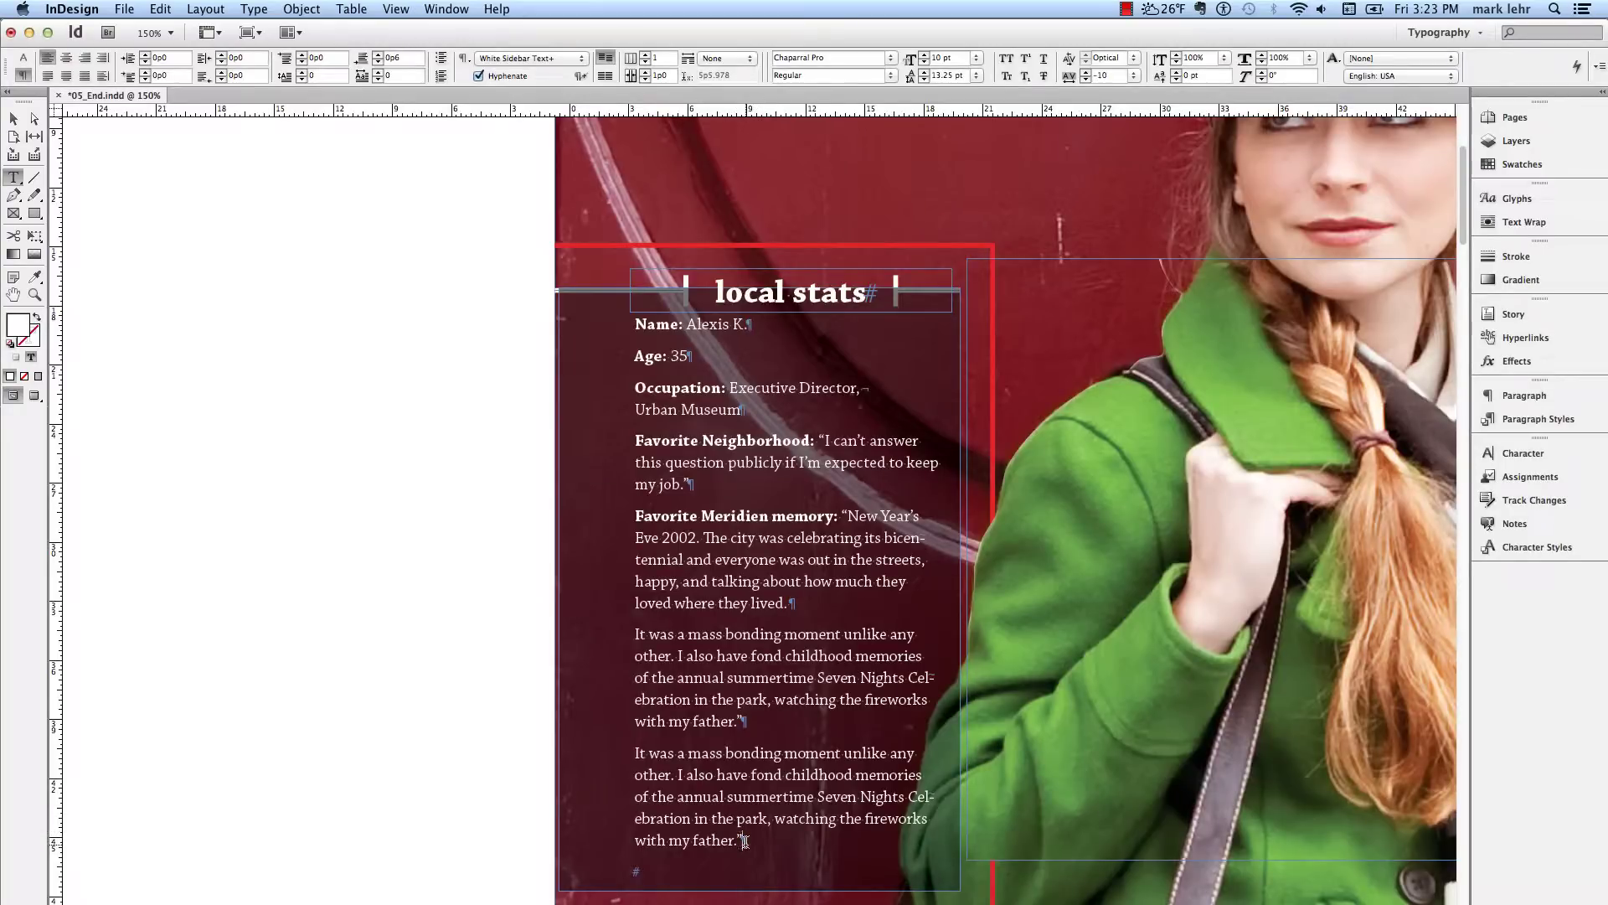
- Delete the fireworks paragraphs and empty returns so the sidebar ends at the Meridien memory
{"action": "left_click_drag", "start_coordinate": [744, 840], "coordinate": [615, 633]}
{"action": "key", "text": "BackSpace"}
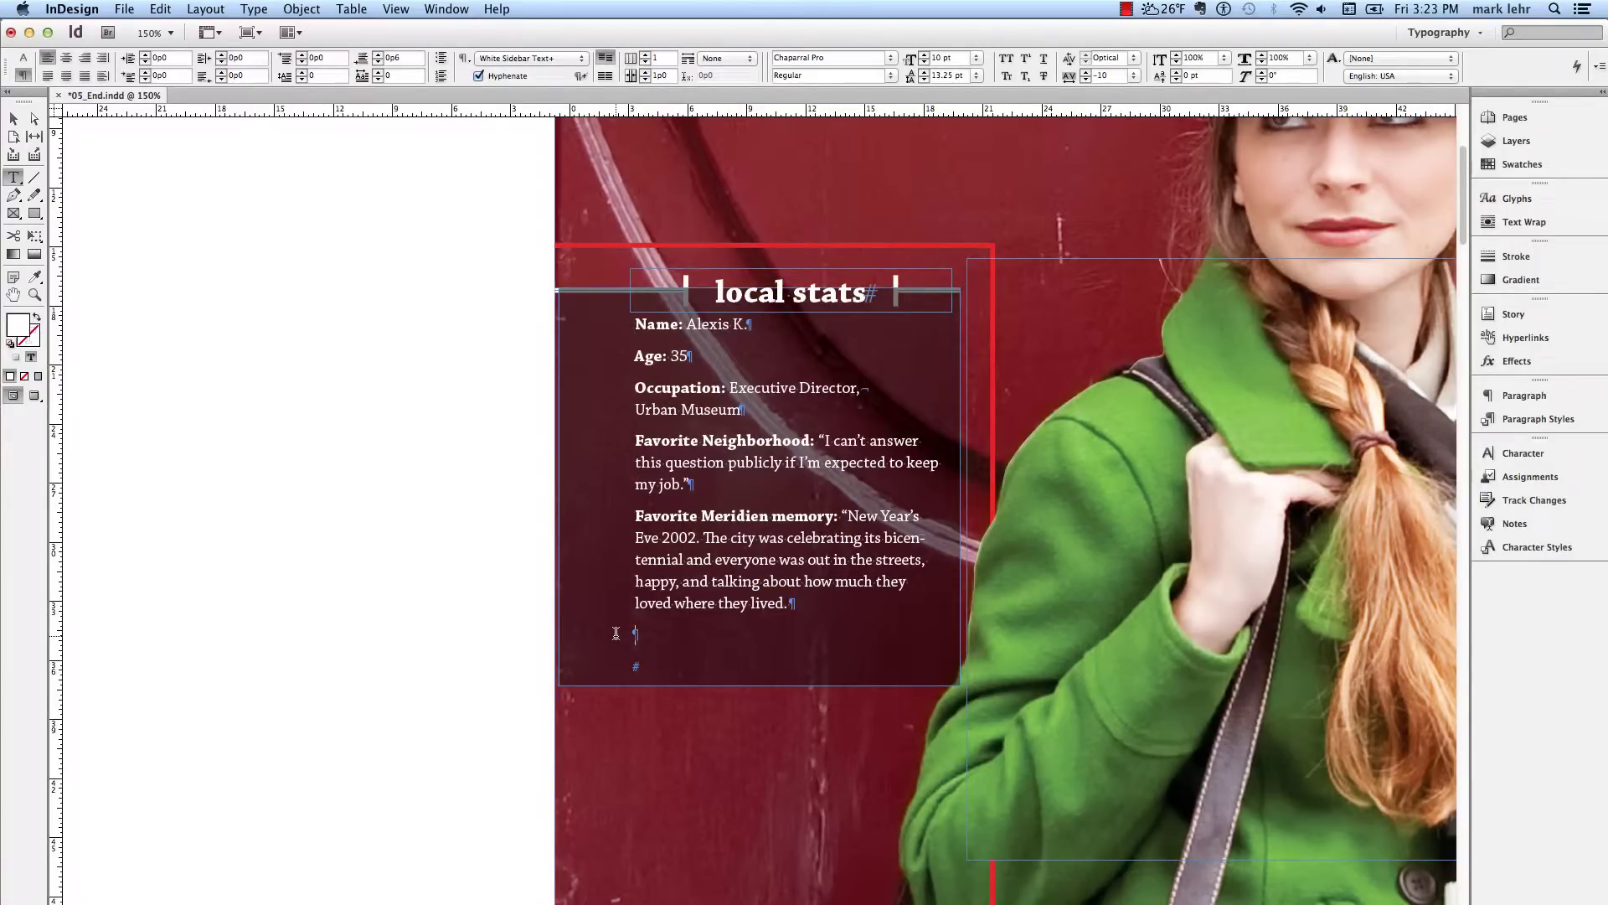
{"action": "key", "text": "BackSpace"}
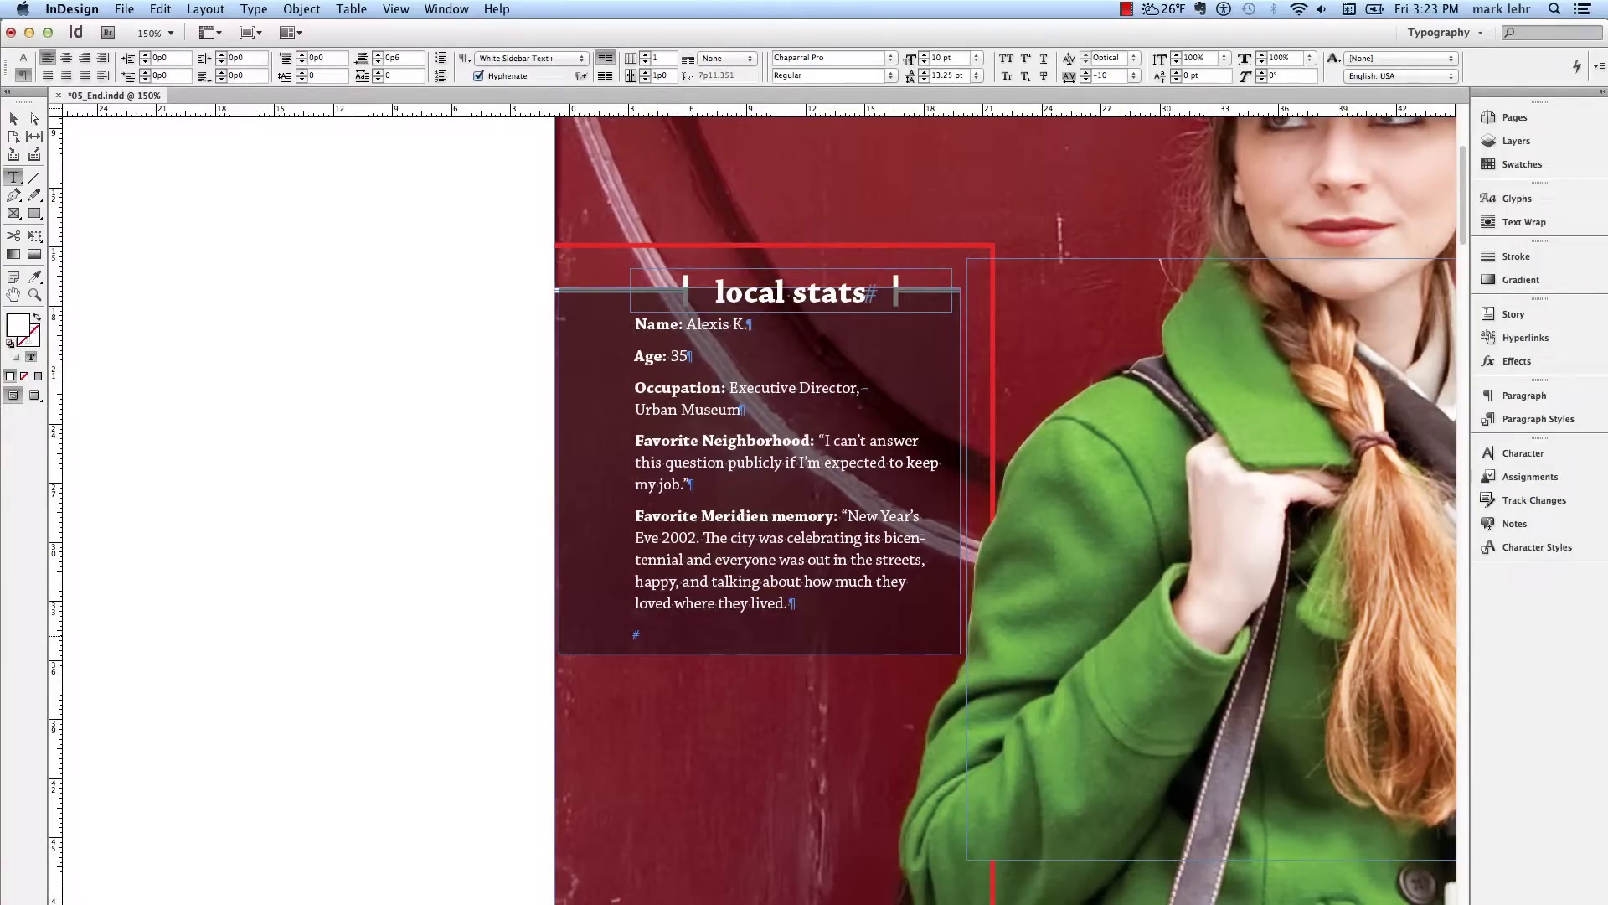
{"action": "key", "text": "BackSpace"}
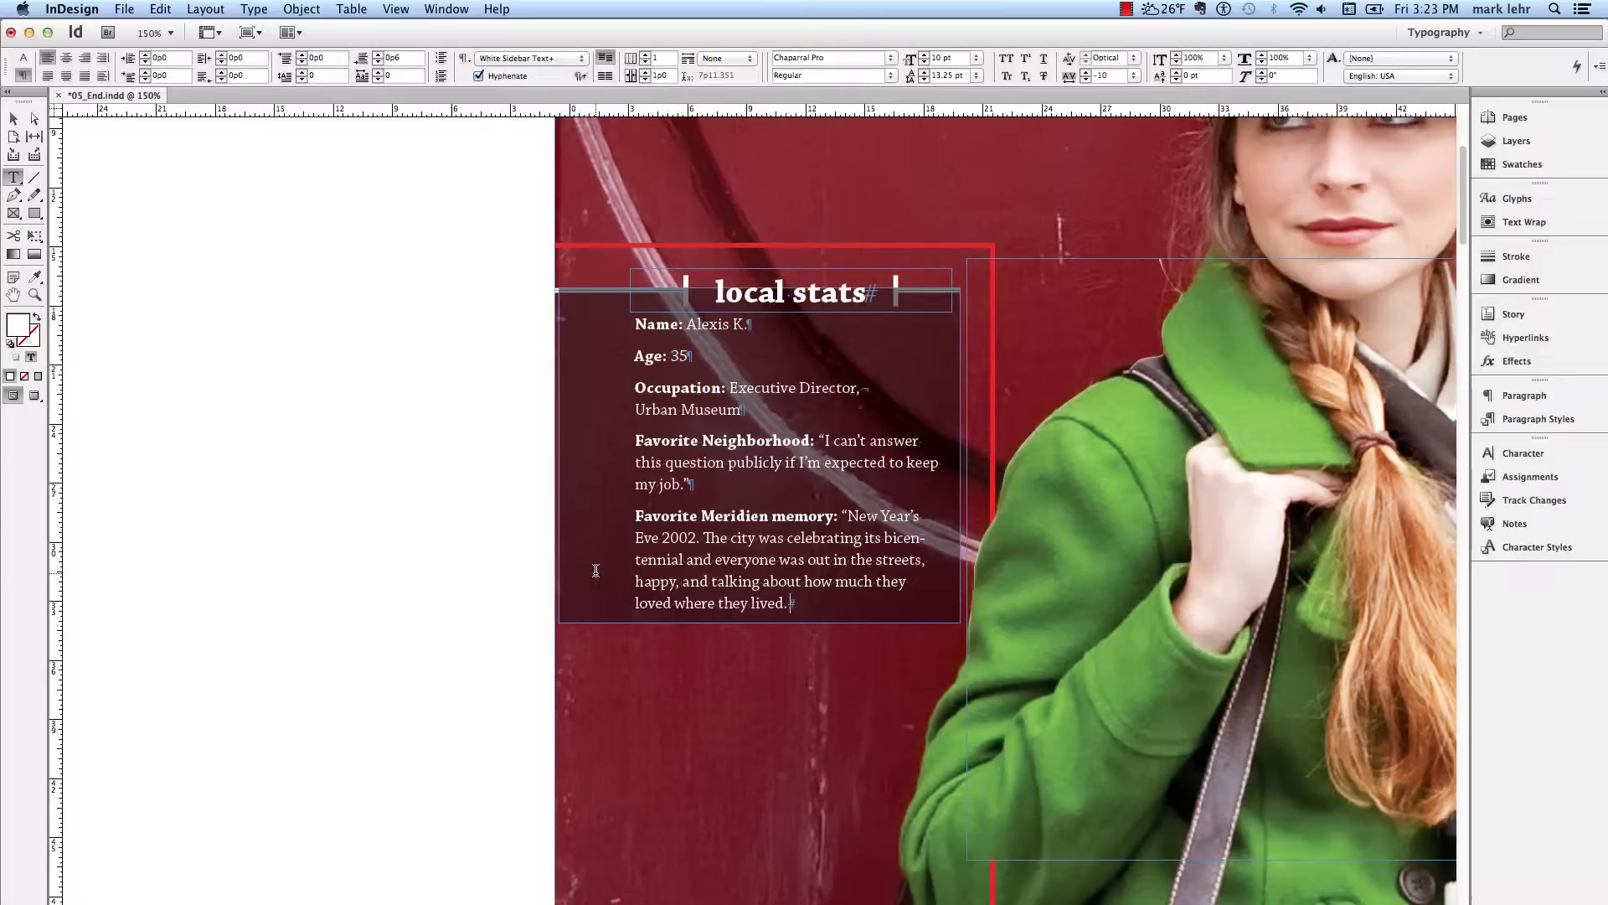
- Change the sidebar frame's Auto-Sizing to Width Only, anchored at the left-middle reference point
{"action": "key", "text": "Escape"}
{"action": "key", "text": "super+b"}
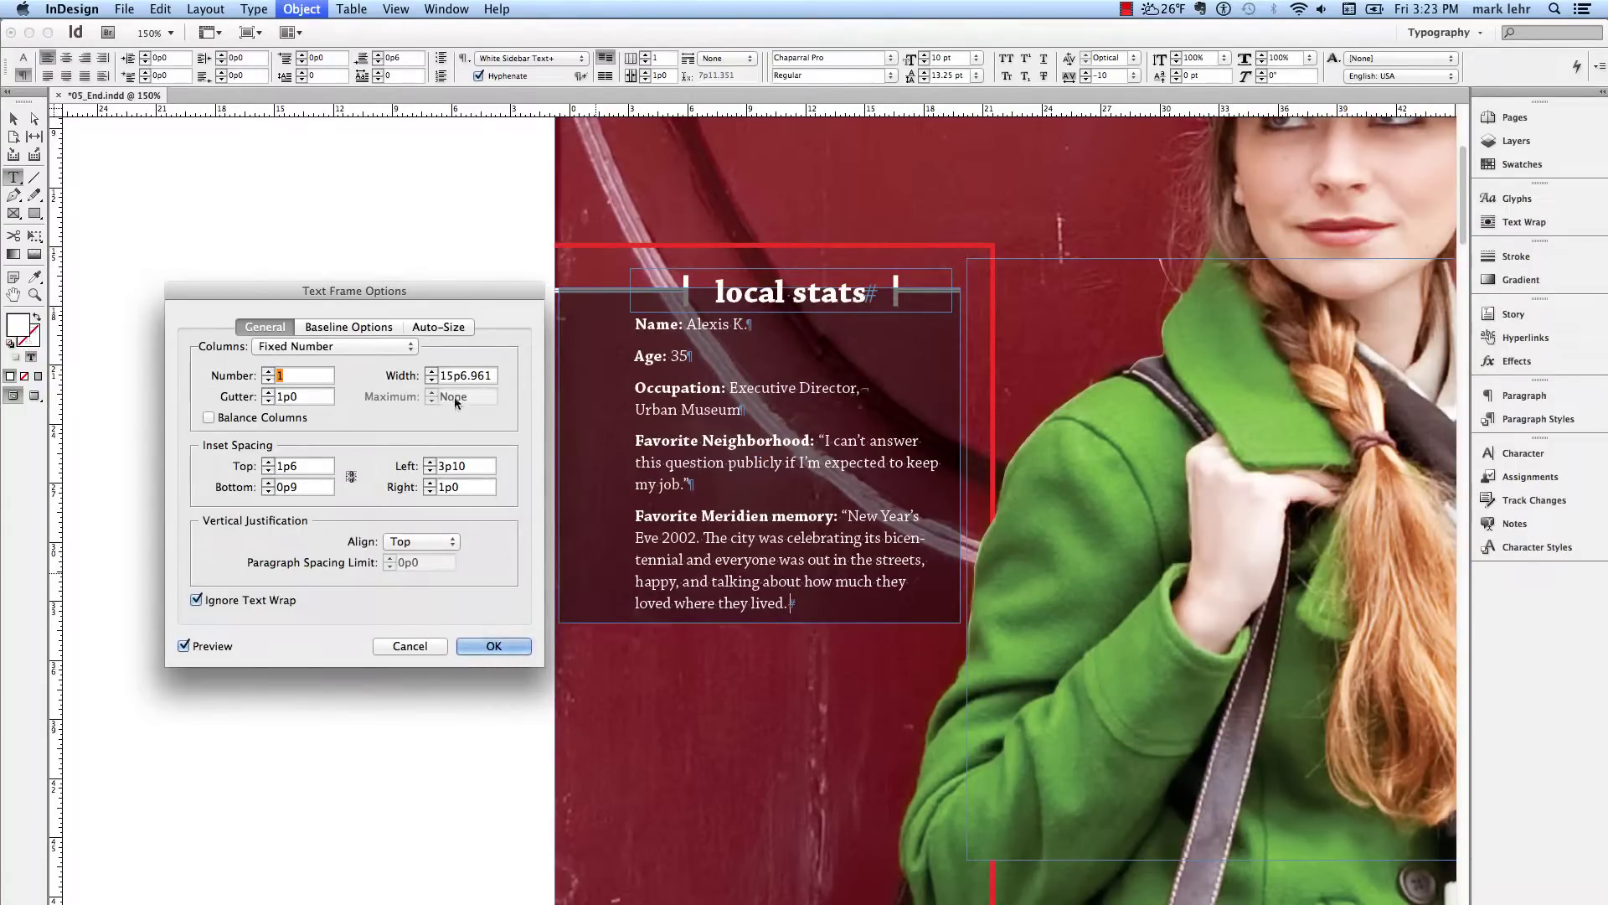
{"action": "left_click", "coordinate": [367, 327]}
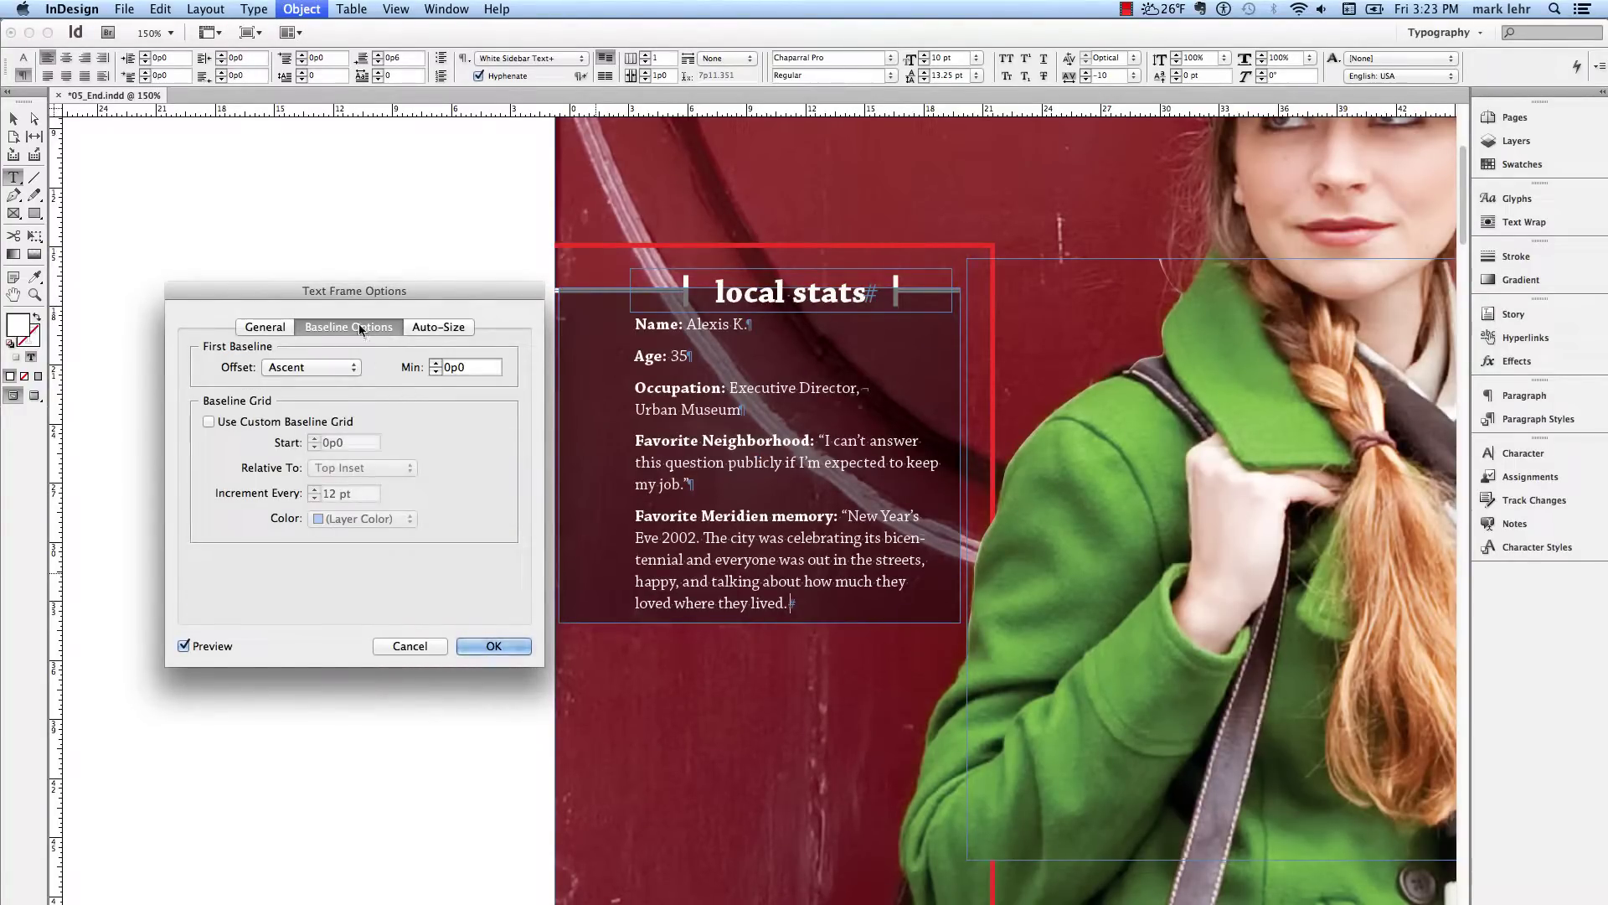
{"action": "left_click", "coordinate": [434, 323]}
{"action": "left_click", "coordinate": [384, 354]}
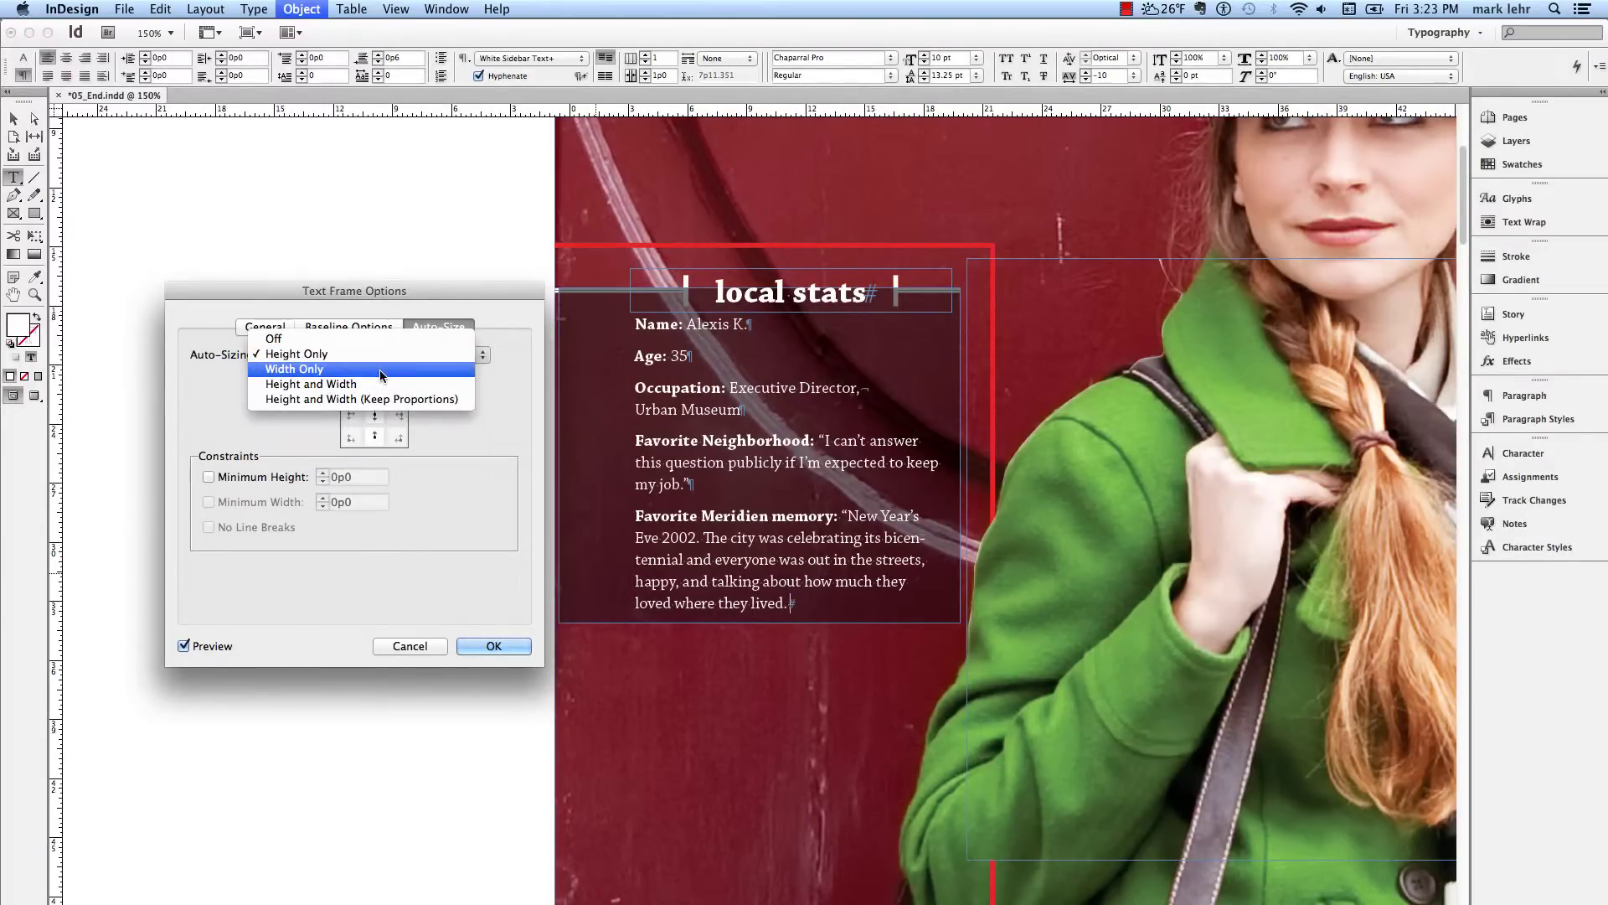
{"action": "left_click", "coordinate": [381, 369]}
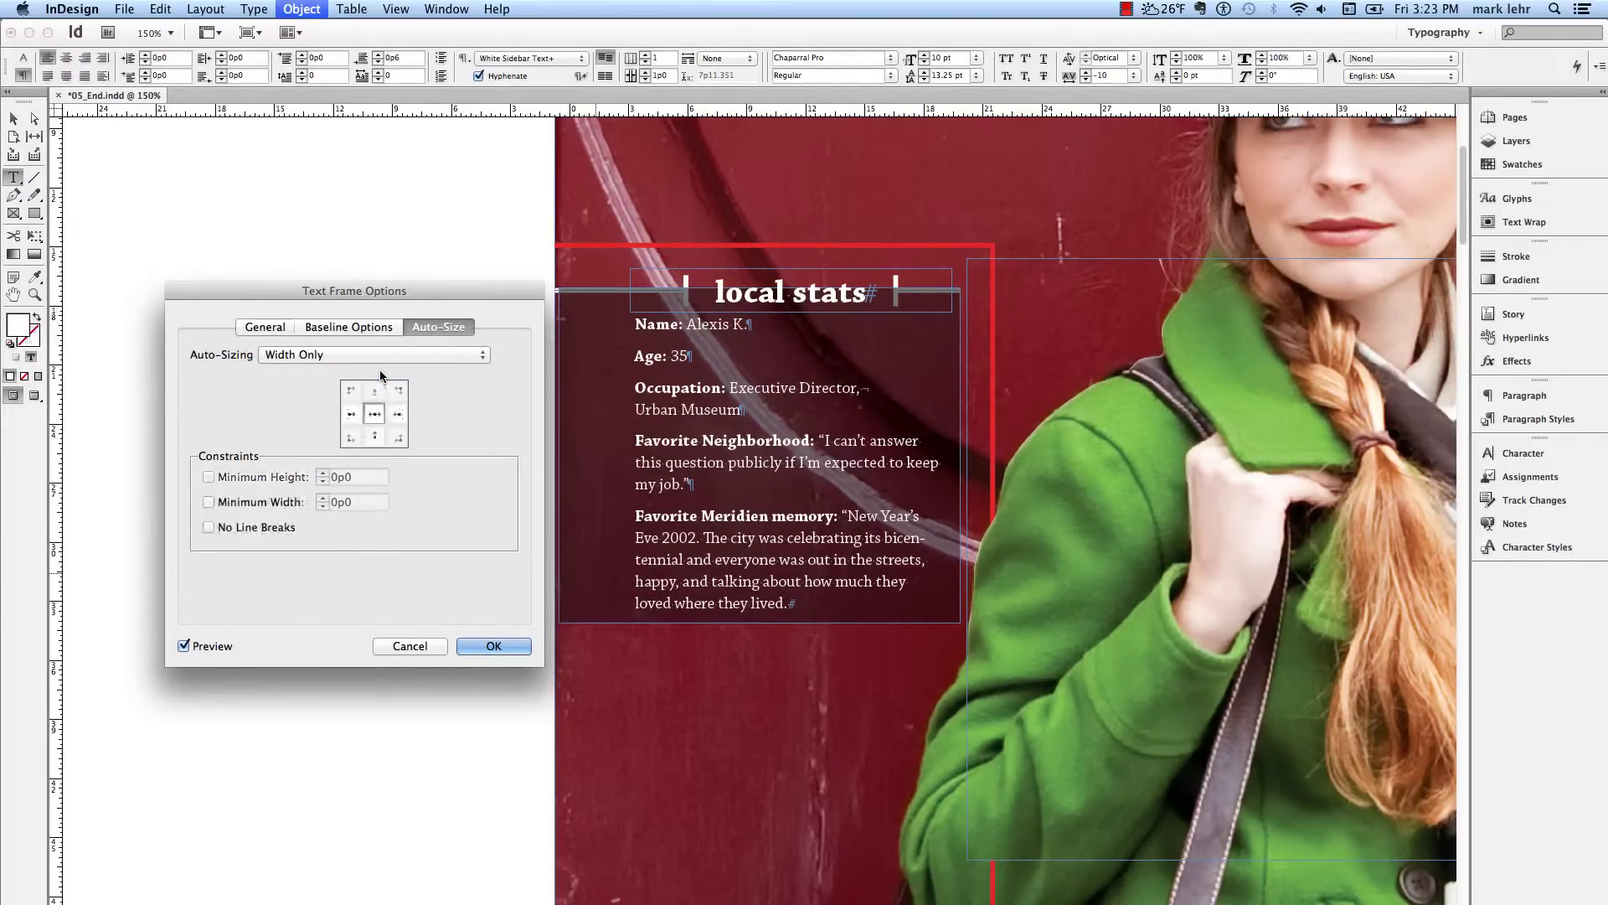
{"action": "left_click", "coordinate": [352, 415]}
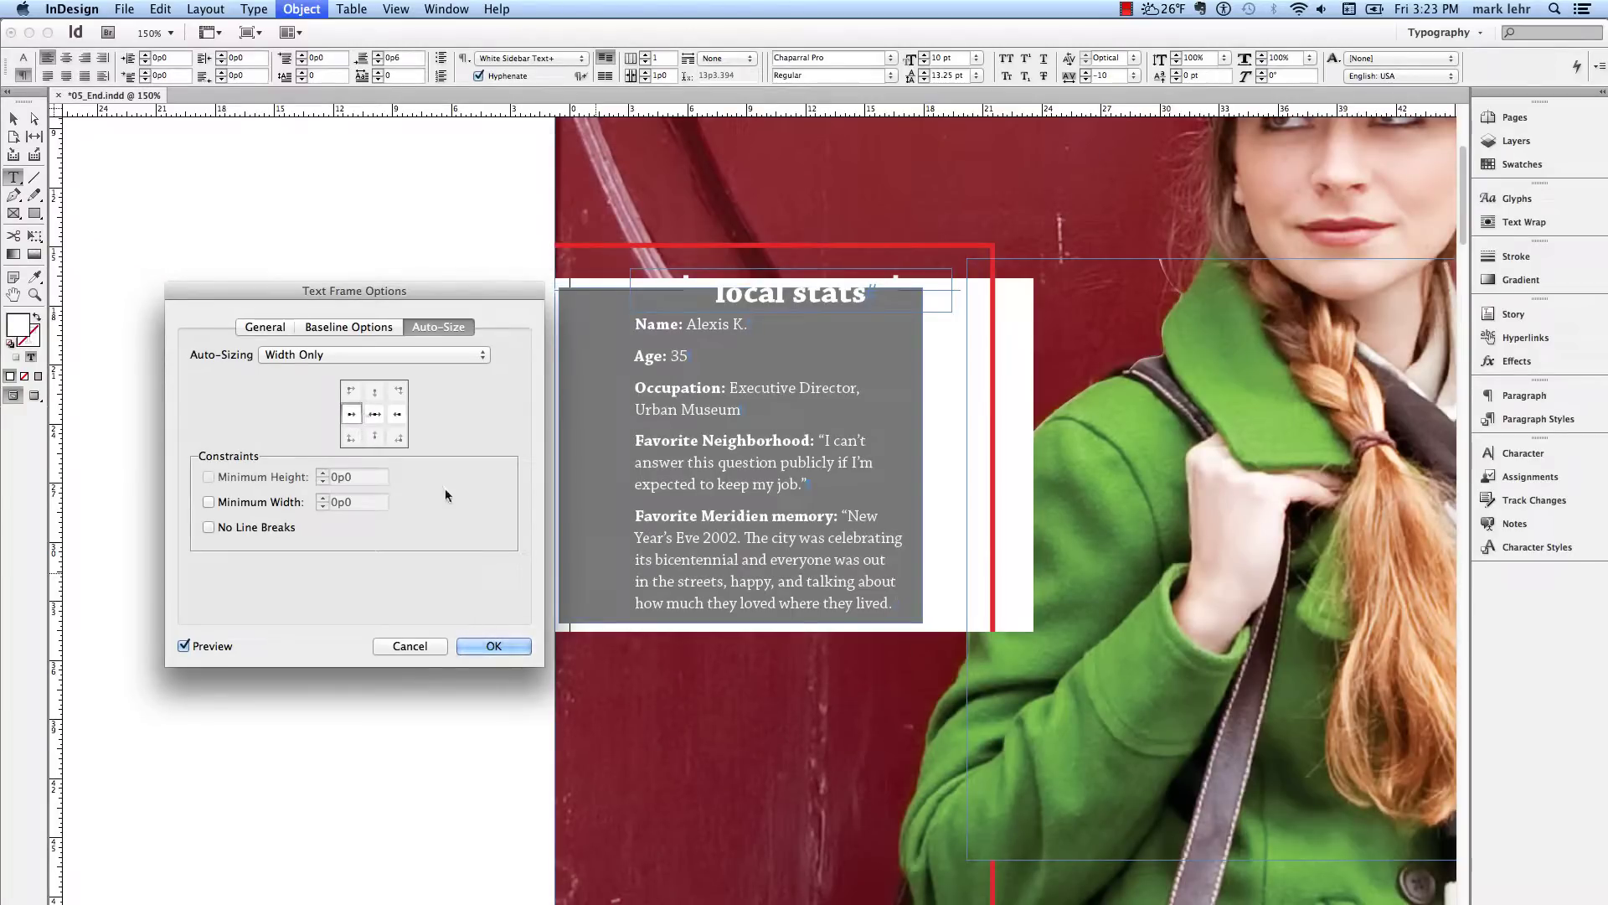
{"action": "left_click", "coordinate": [493, 646]}
{"action": "key", "text": "Escape"}
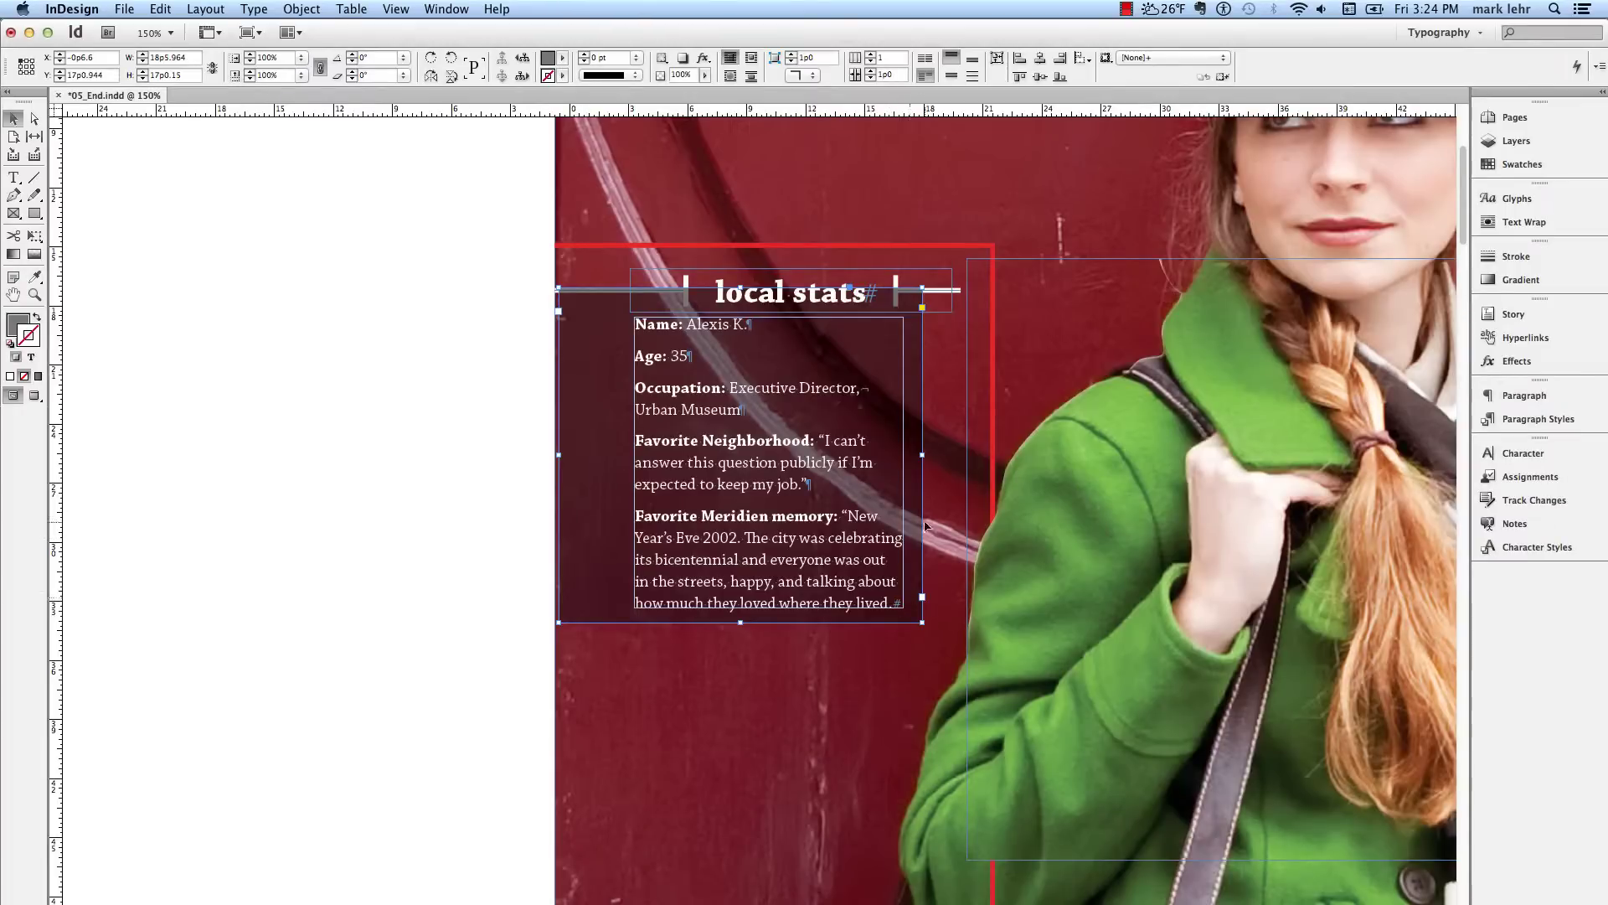
- Undo and redo to restore the wide sidebar frame with both fireworks paragraphs
{"action": "double_click", "coordinate": [895, 606]}
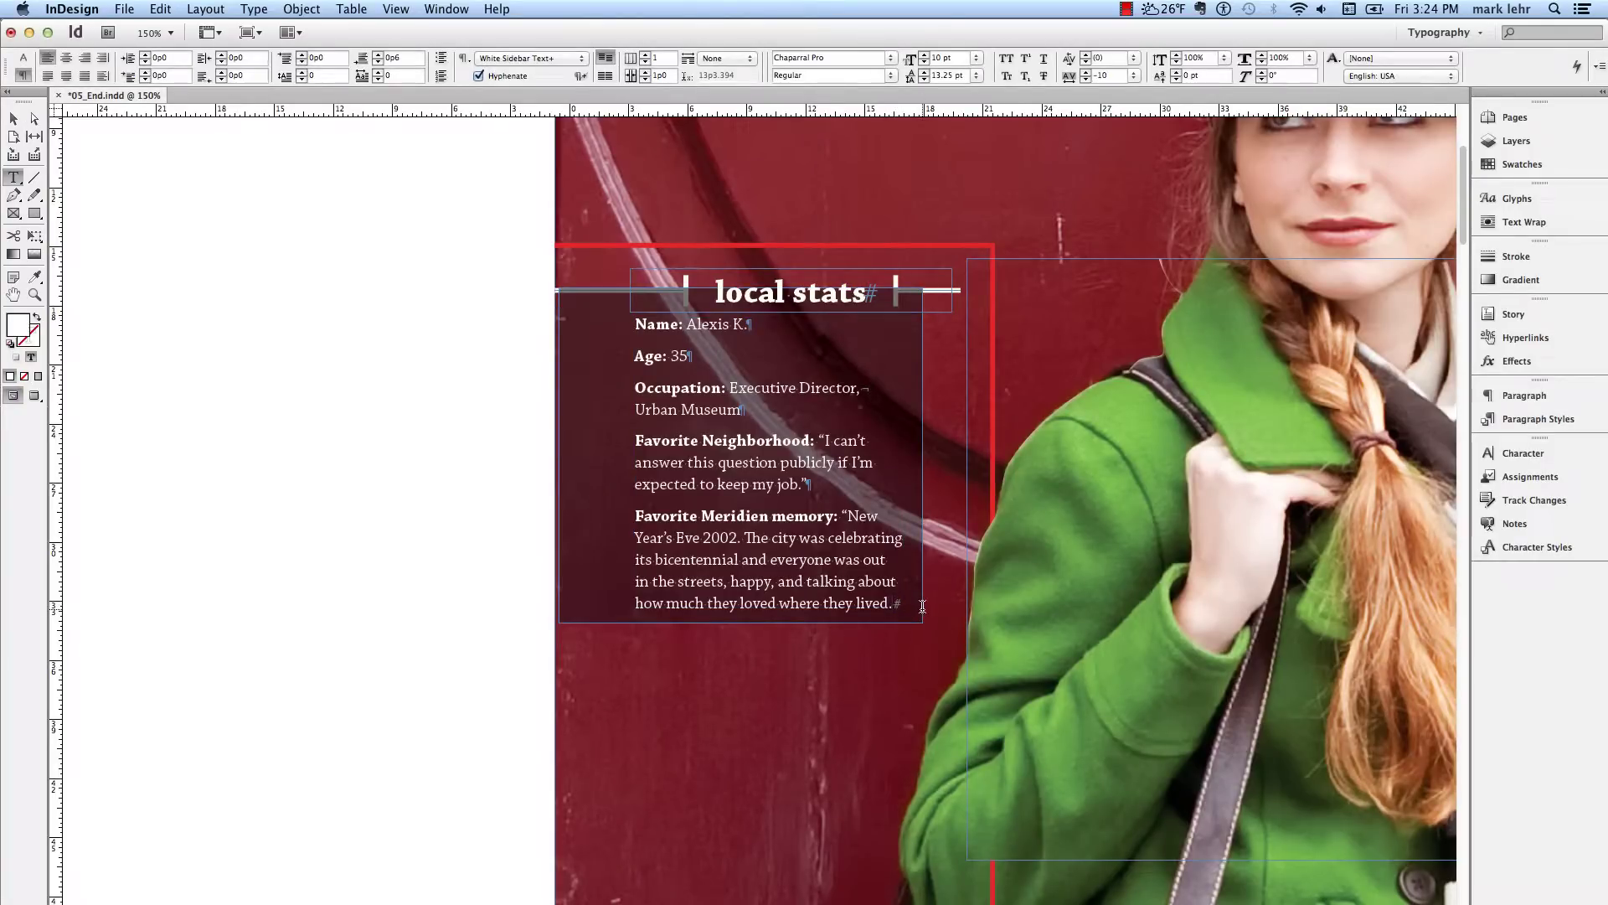
{"action": "key", "text": "super+z"}
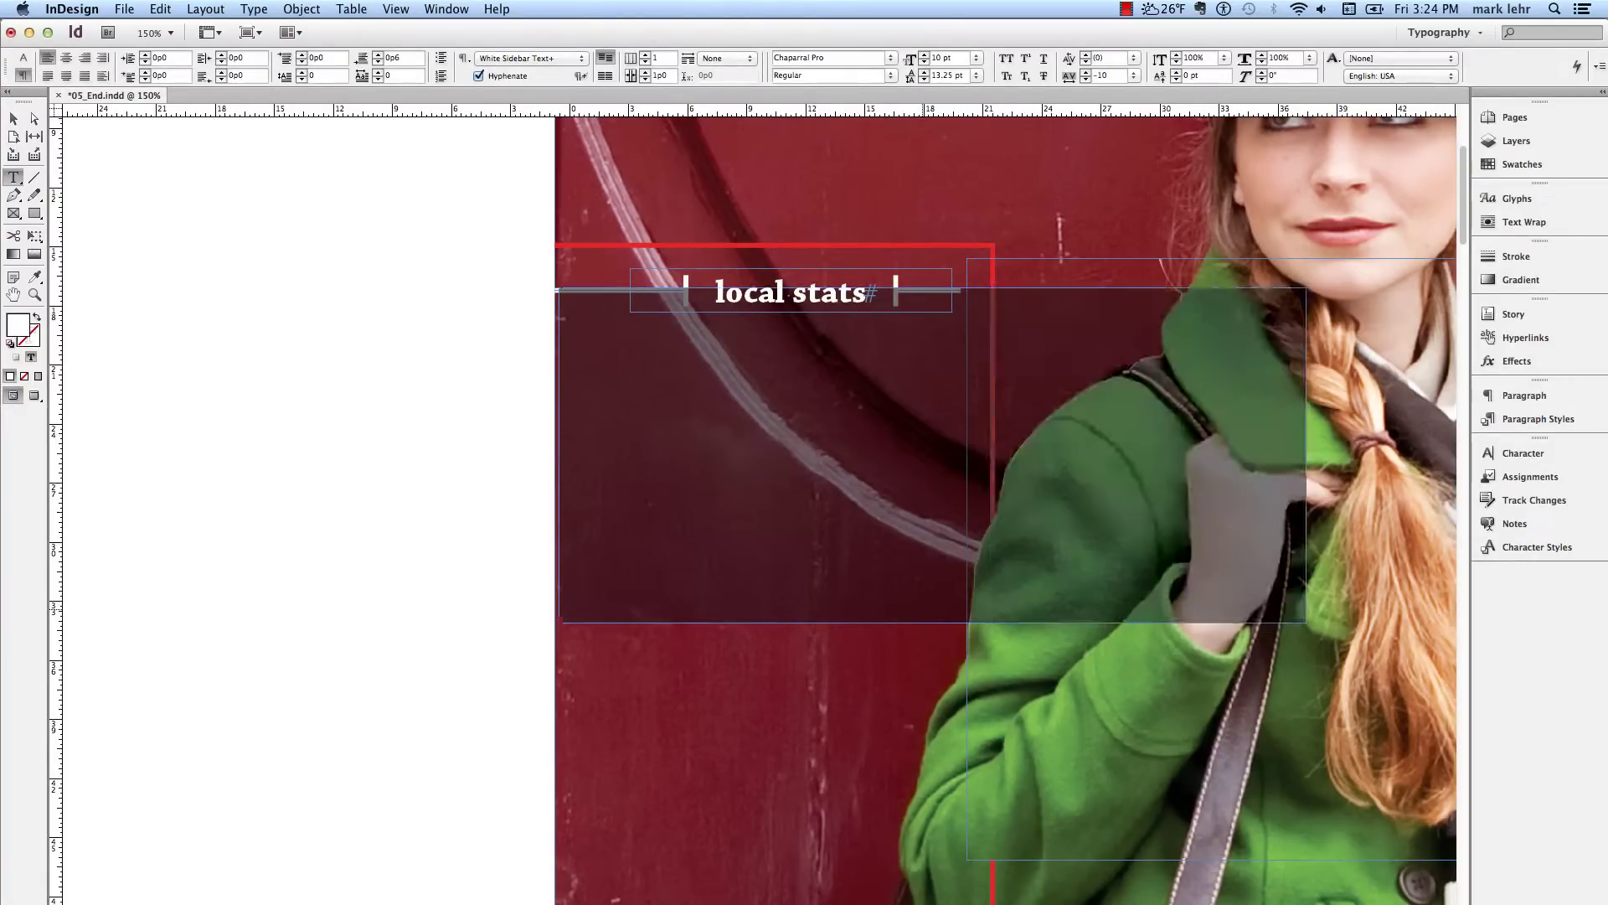
{"action": "key", "text": "super+z"}
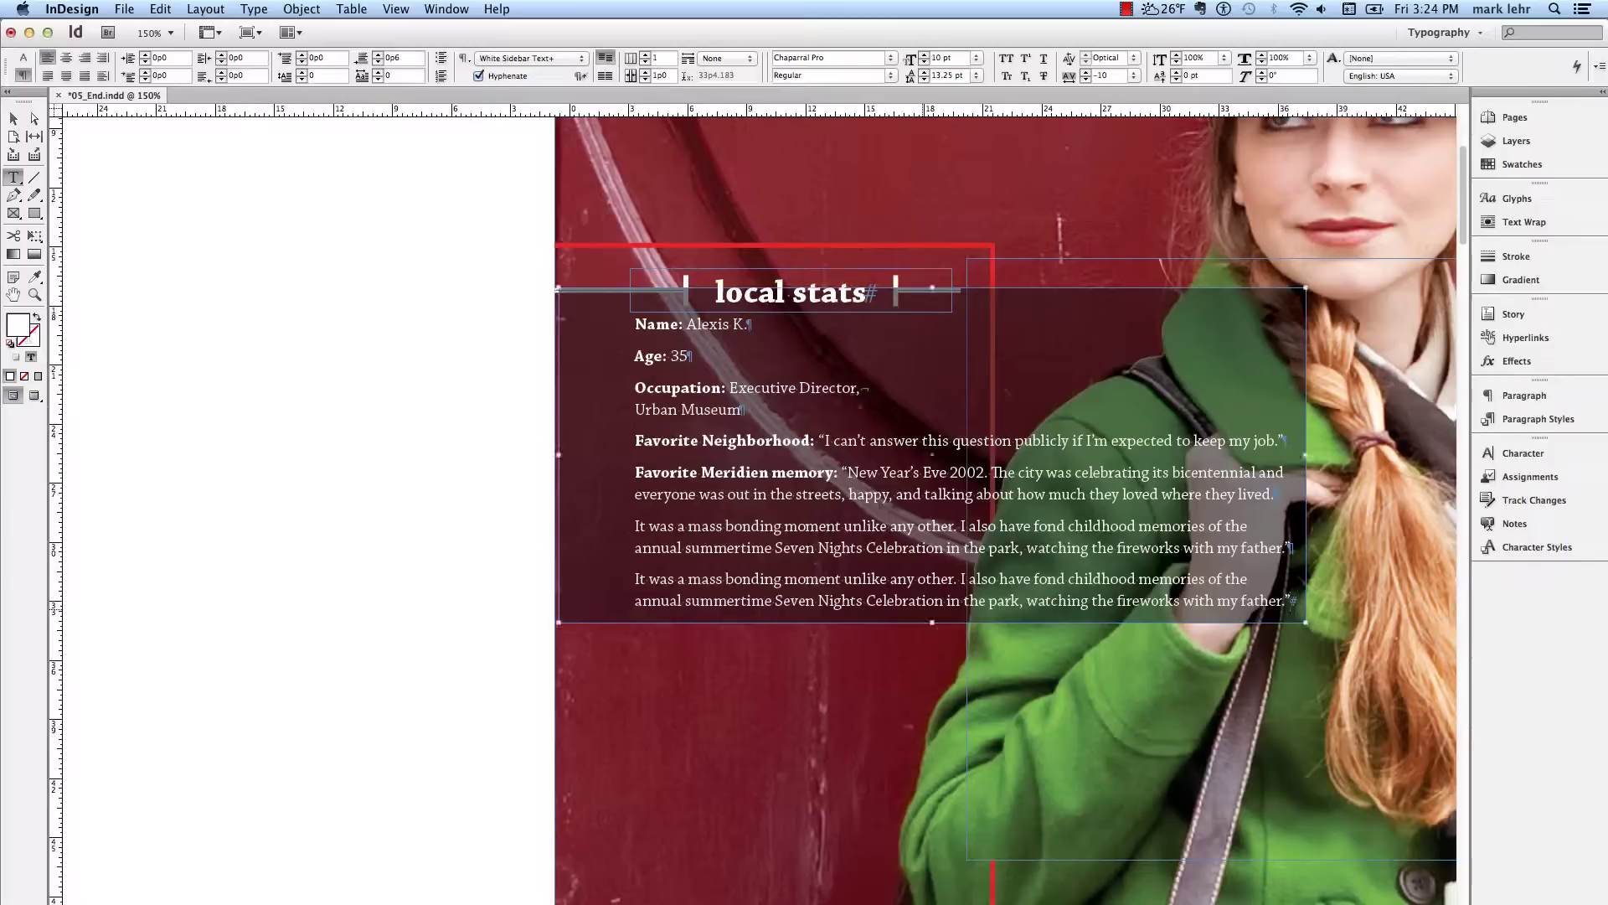
{"action": "key", "text": "super+z"}
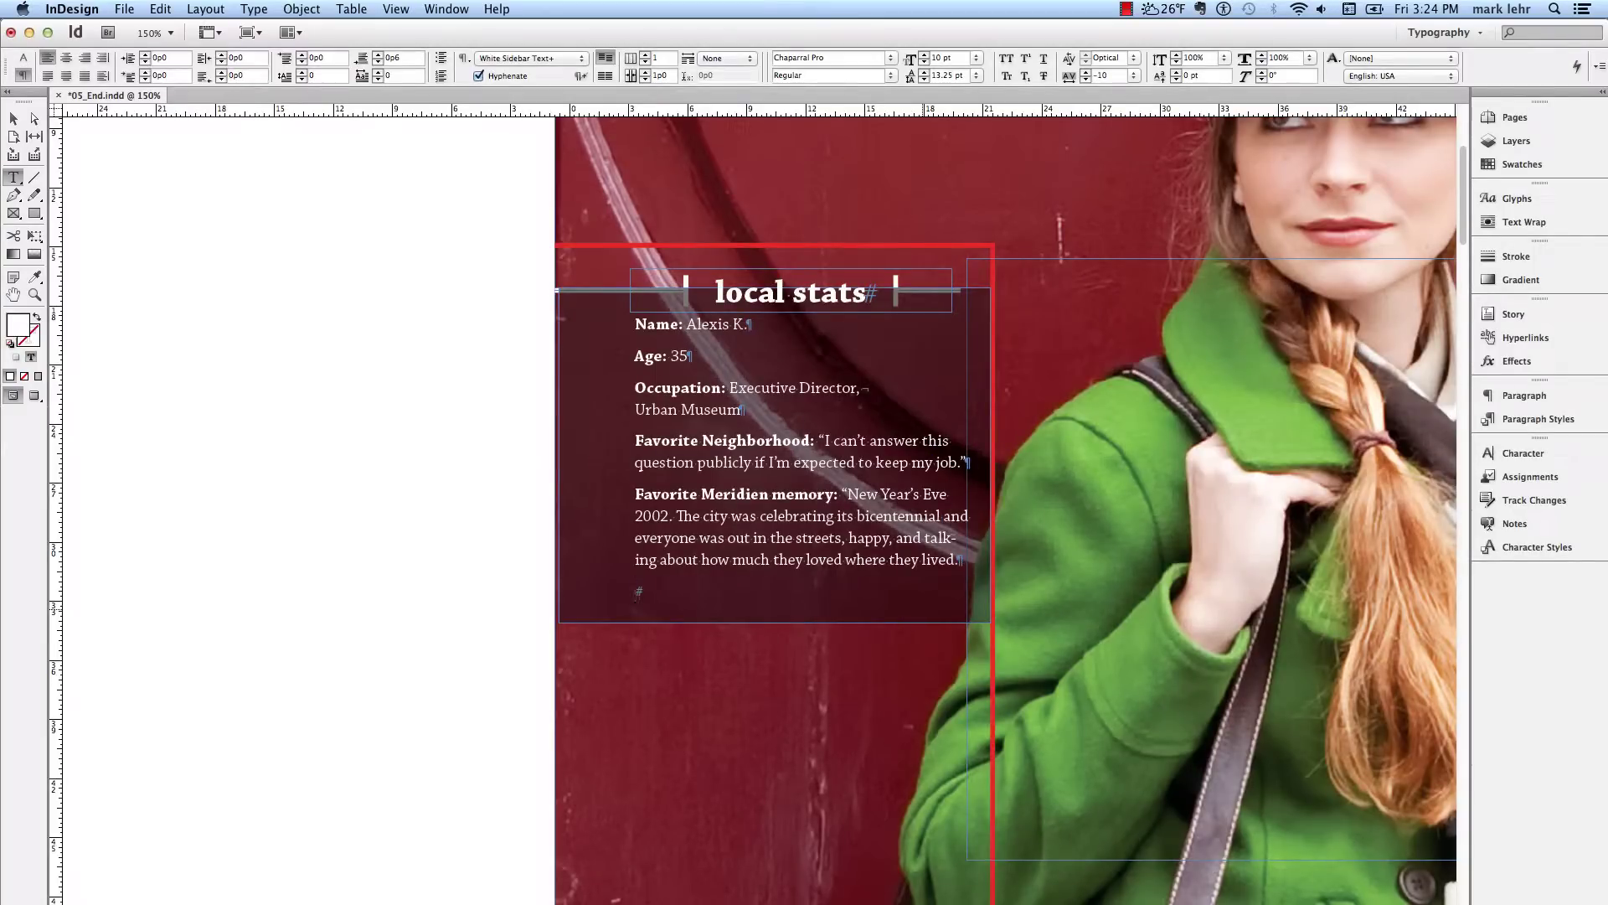
{"action": "key", "text": "super+z"}
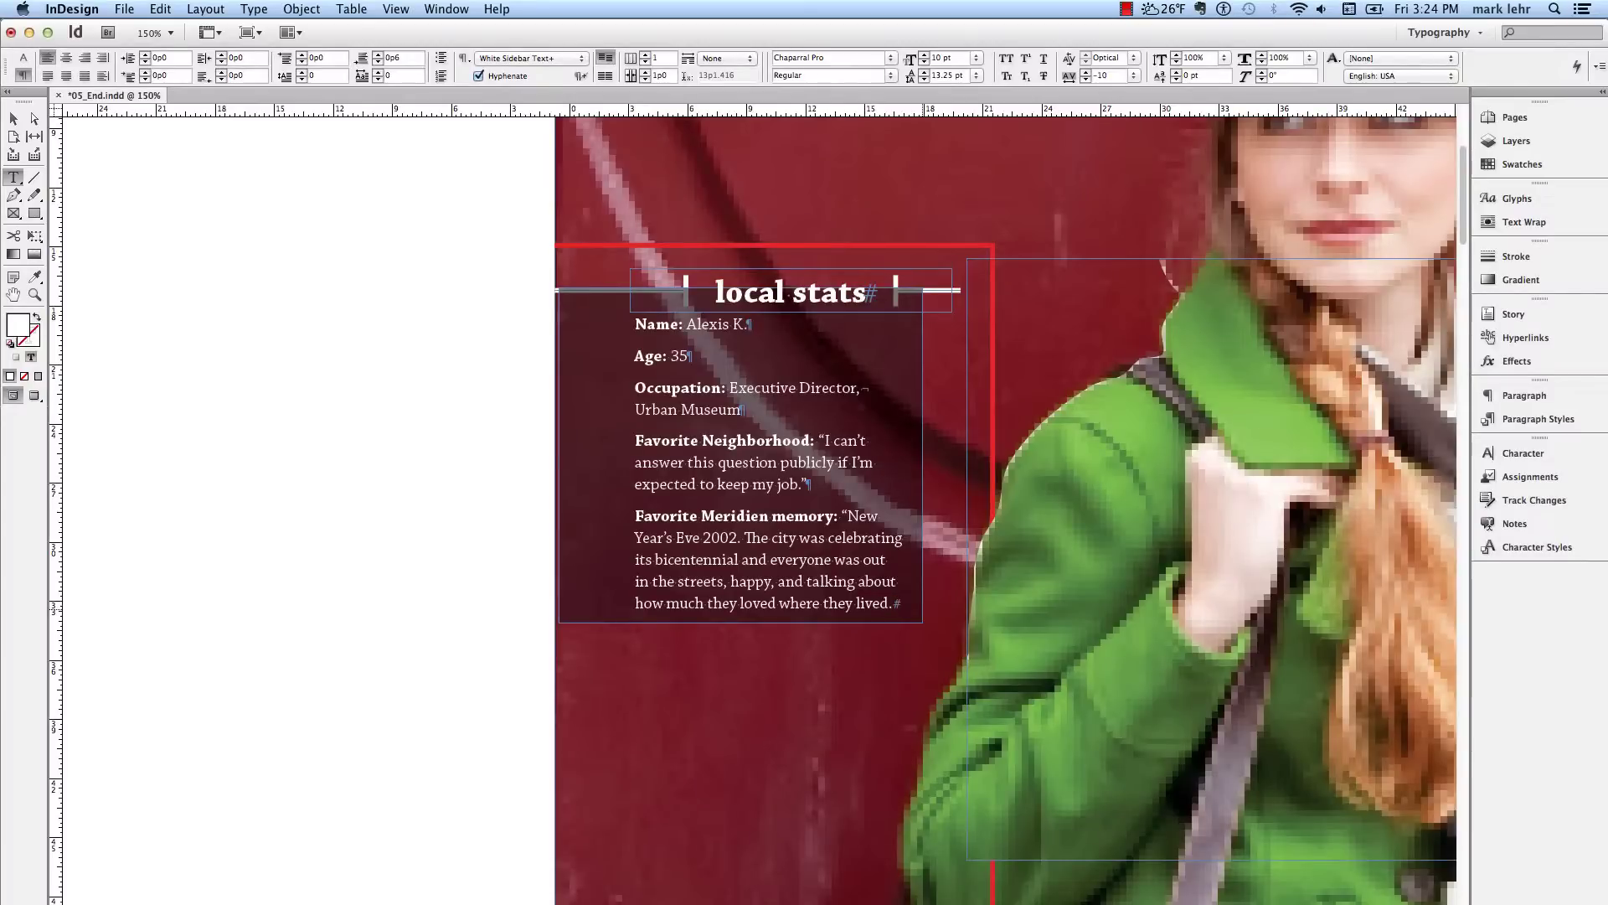
{"action": "key", "text": "super+shift+z"}
{"action": "key", "text": "super+shift+z"}
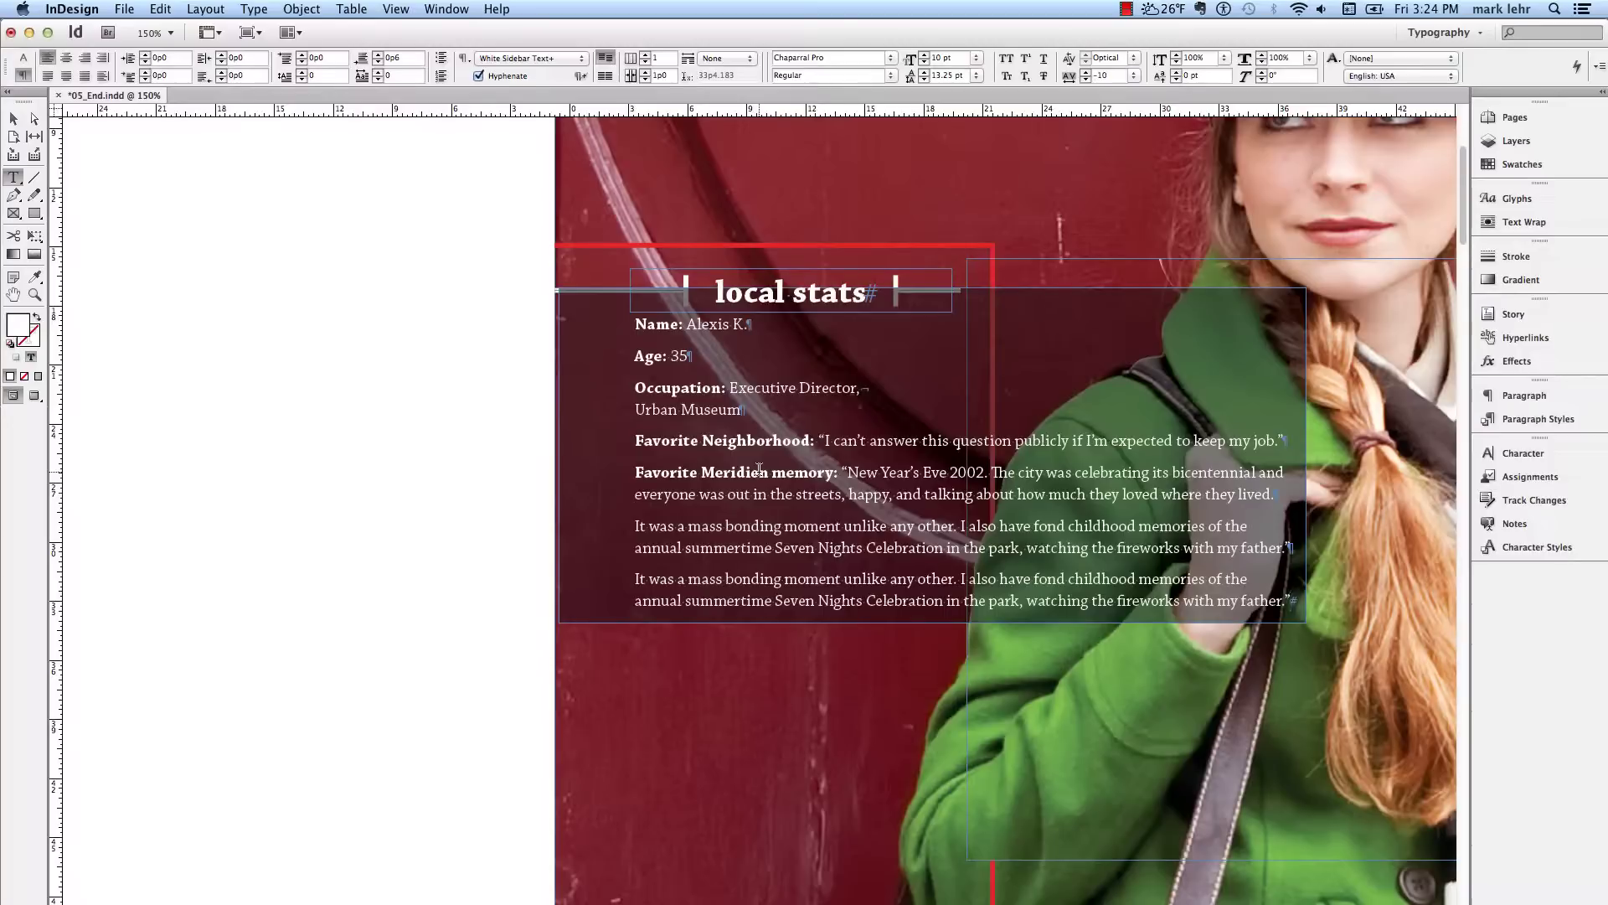
- Set the sidebar frame's Auto-Sizing to Height Only, anchored at the top-centre reference point
{"action": "key", "text": "super+b"}
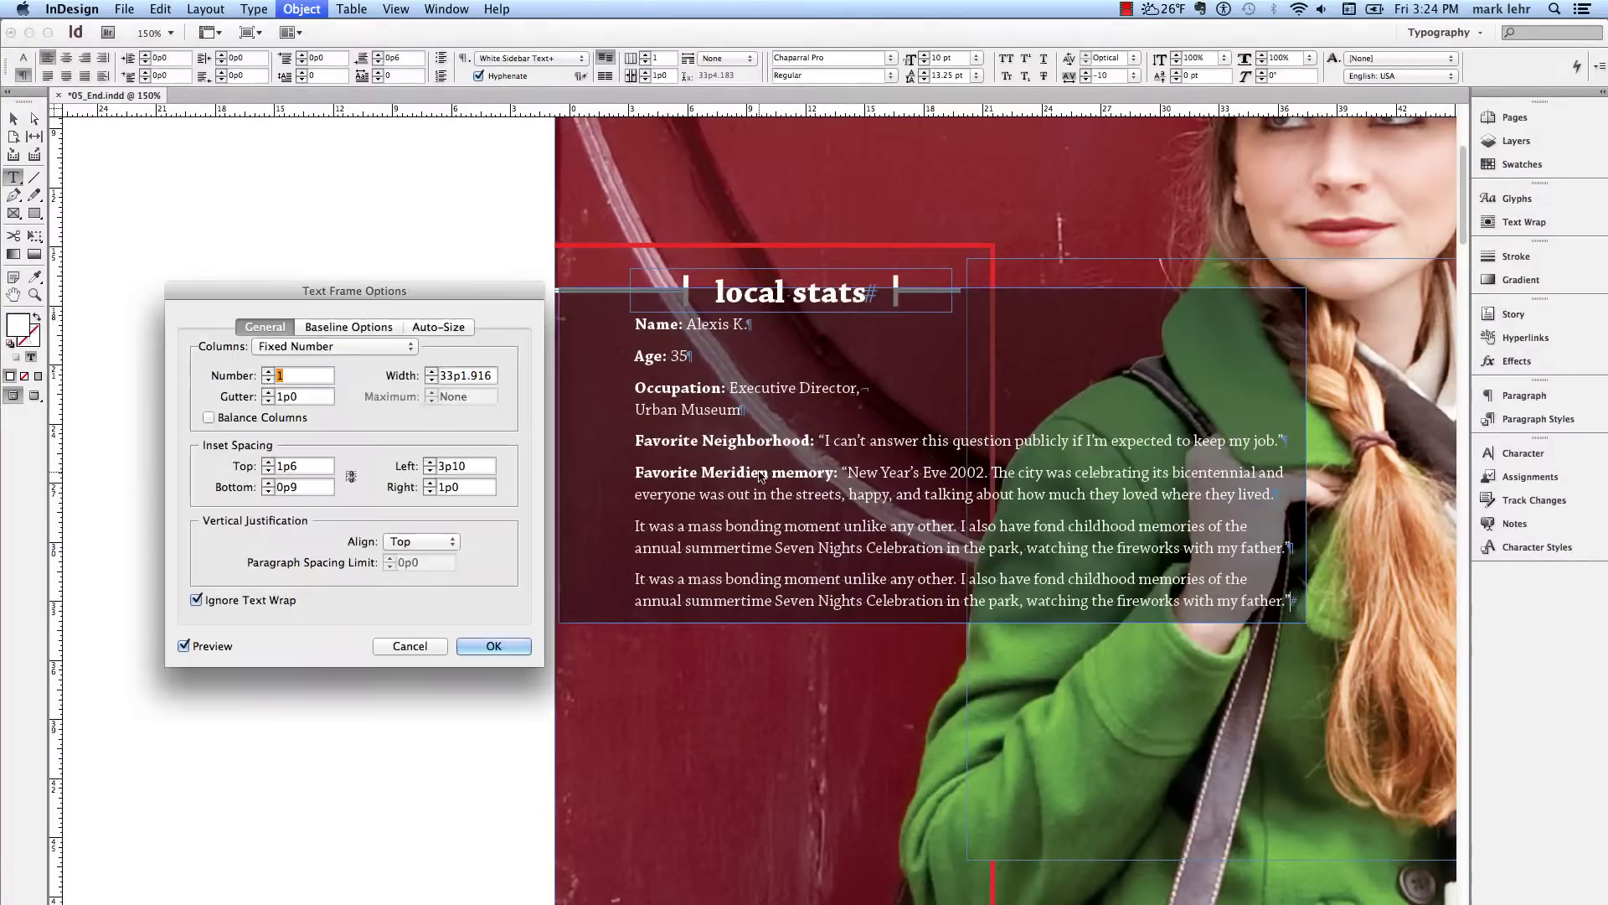
{"action": "left_click", "coordinate": [436, 327]}
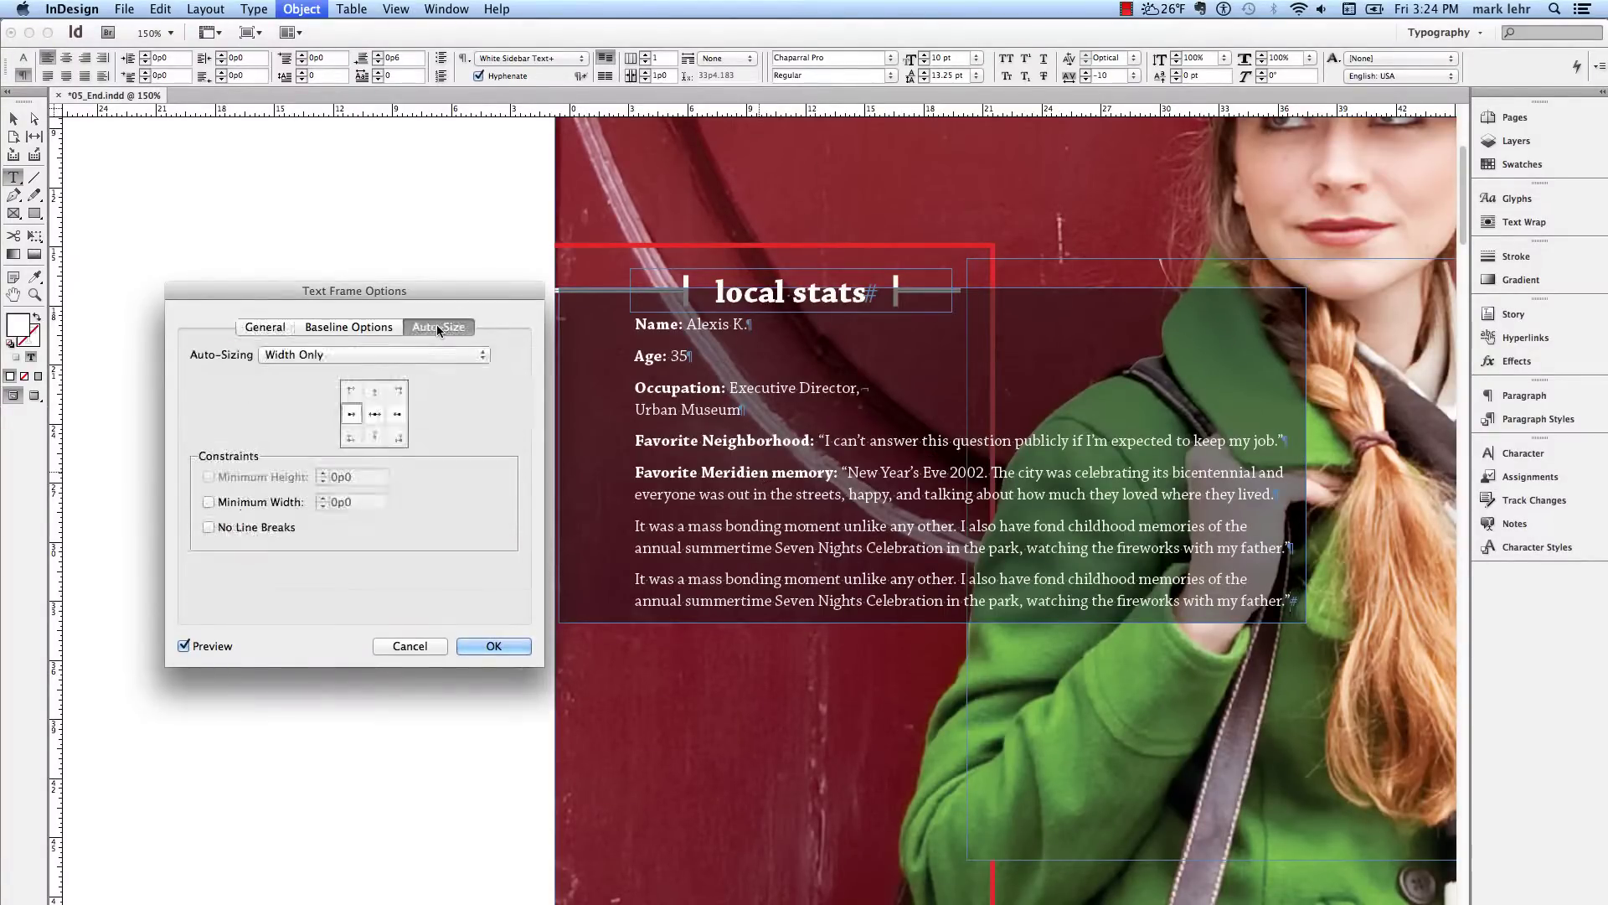
{"action": "left_click", "coordinate": [434, 355]}
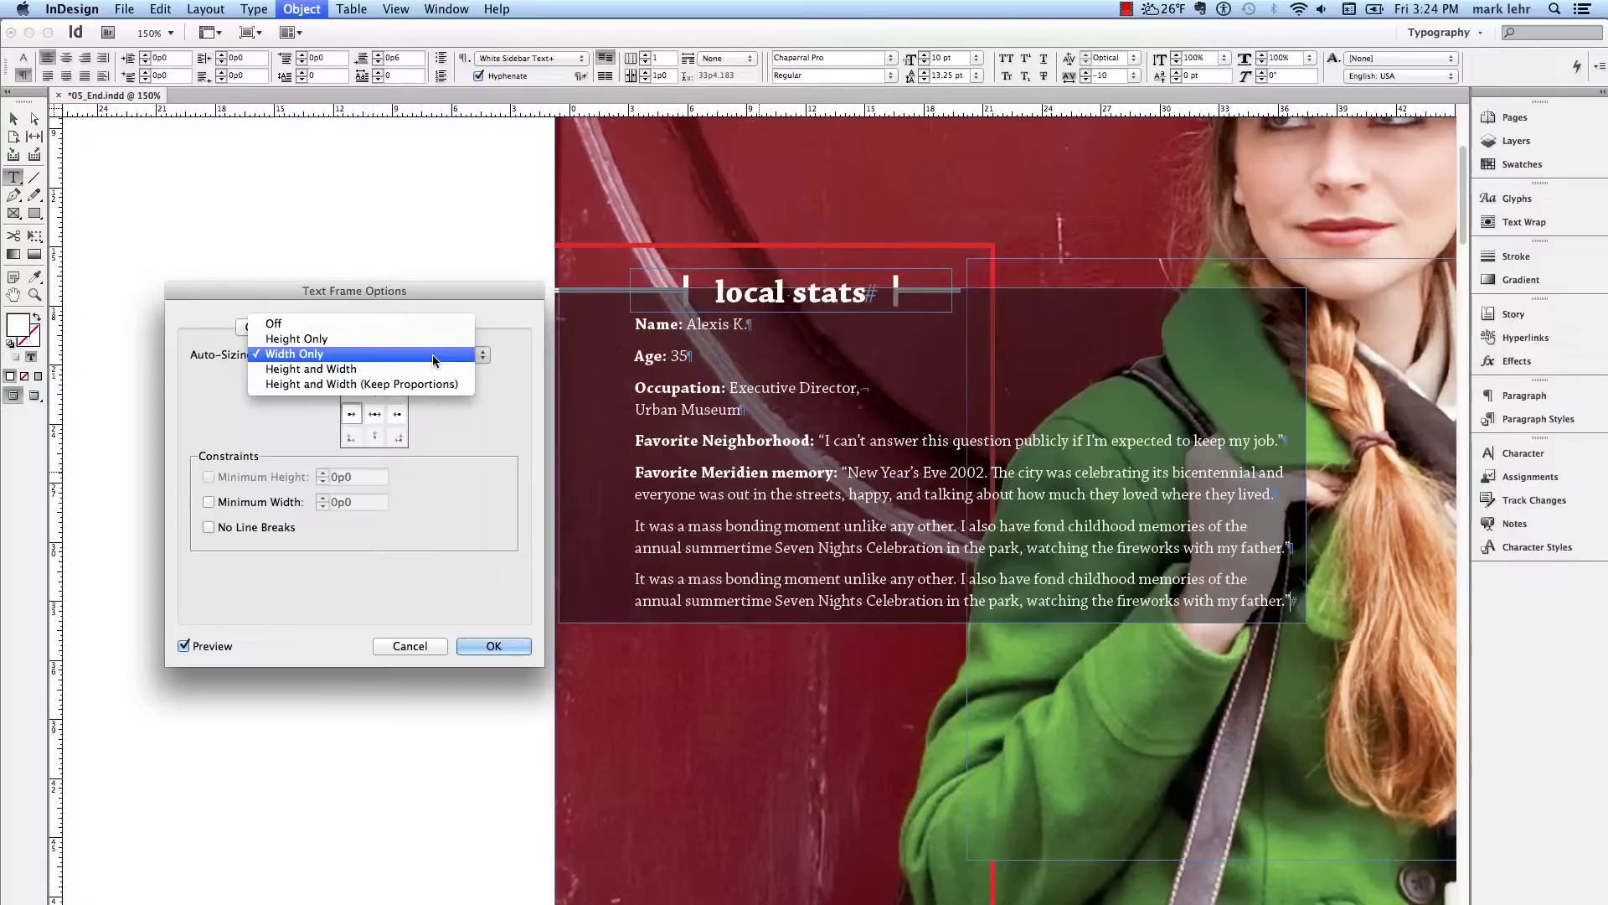
{"action": "key", "text": "Up"}
{"action": "left_click", "coordinate": [439, 338]}
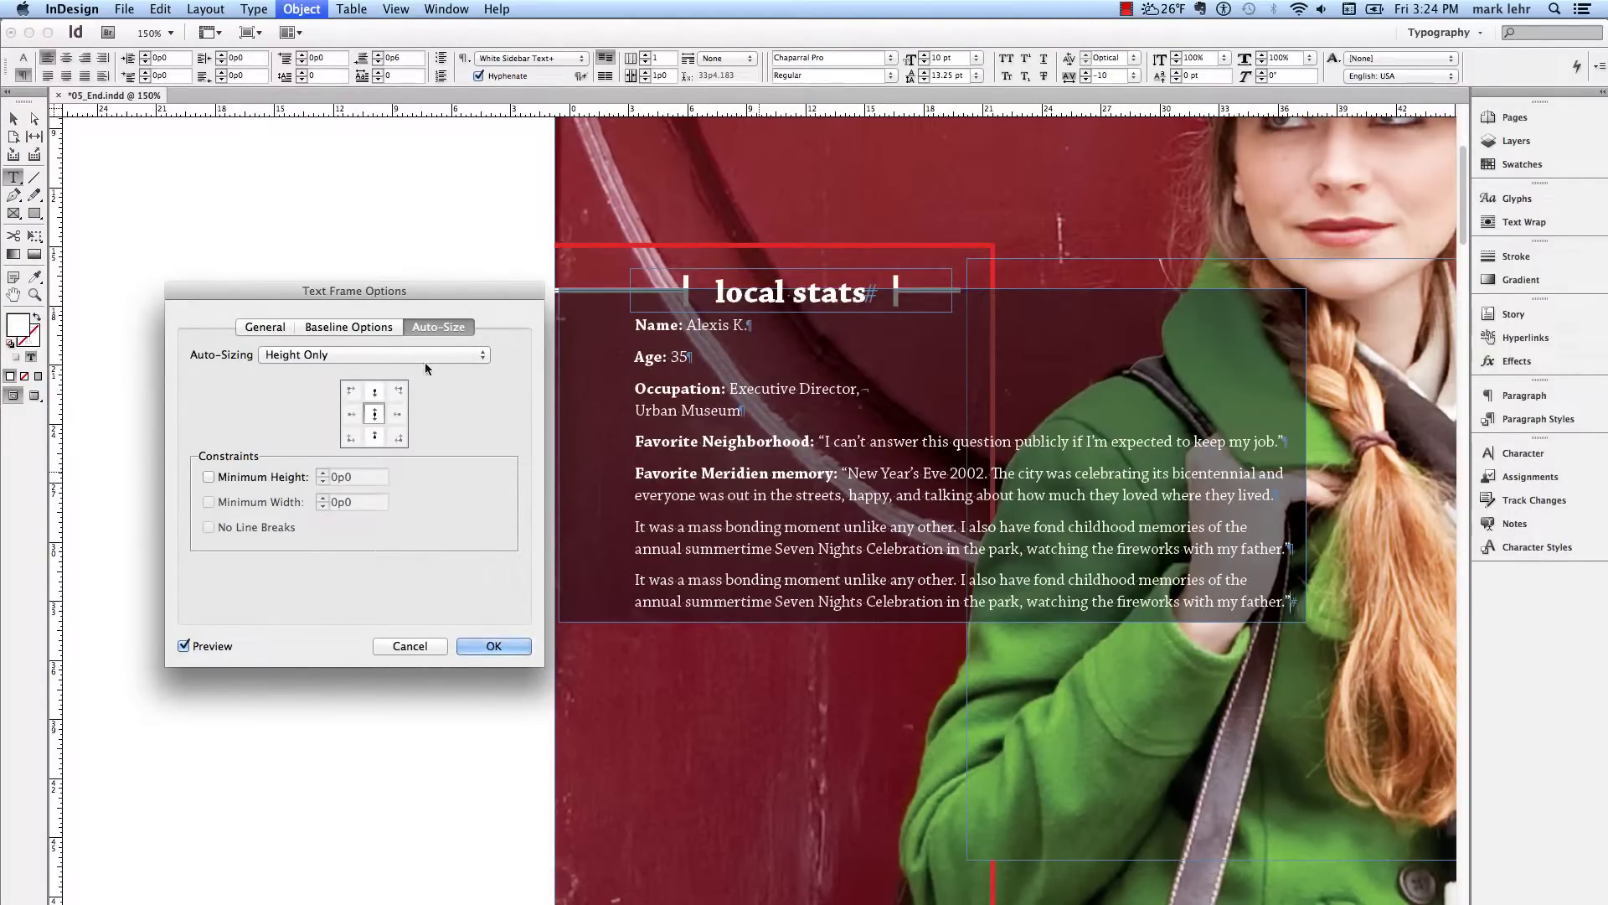
{"action": "left_click", "coordinate": [375, 390]}
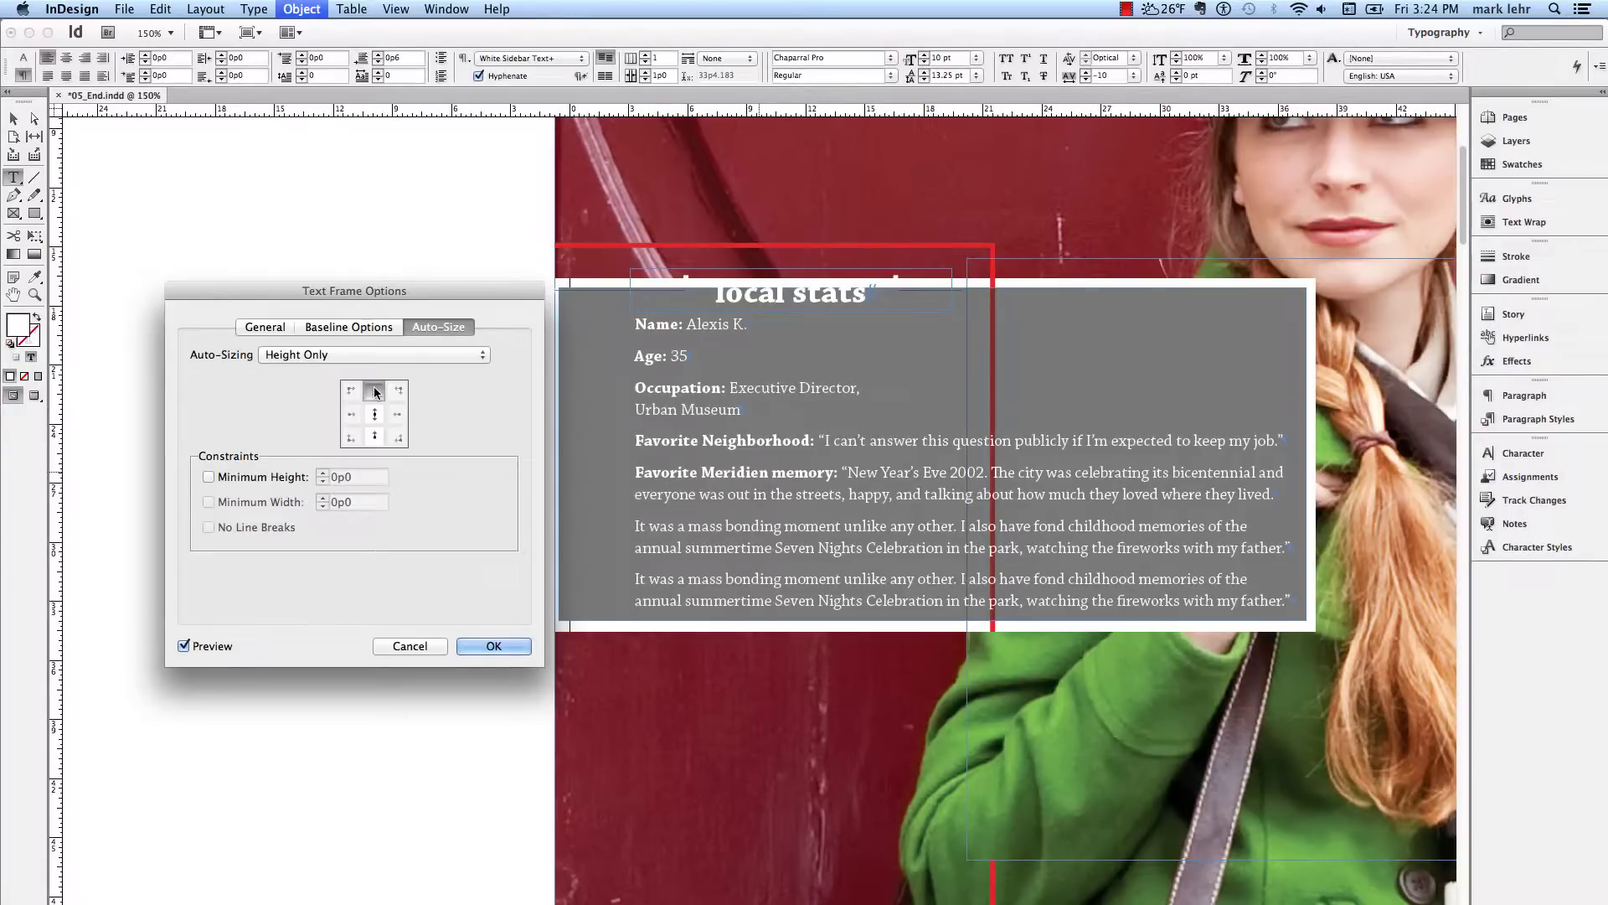
- Confirm the settings and drag the sidebar's corner left so it narrows and grows taller
{"action": "left_click", "coordinate": [494, 646]}
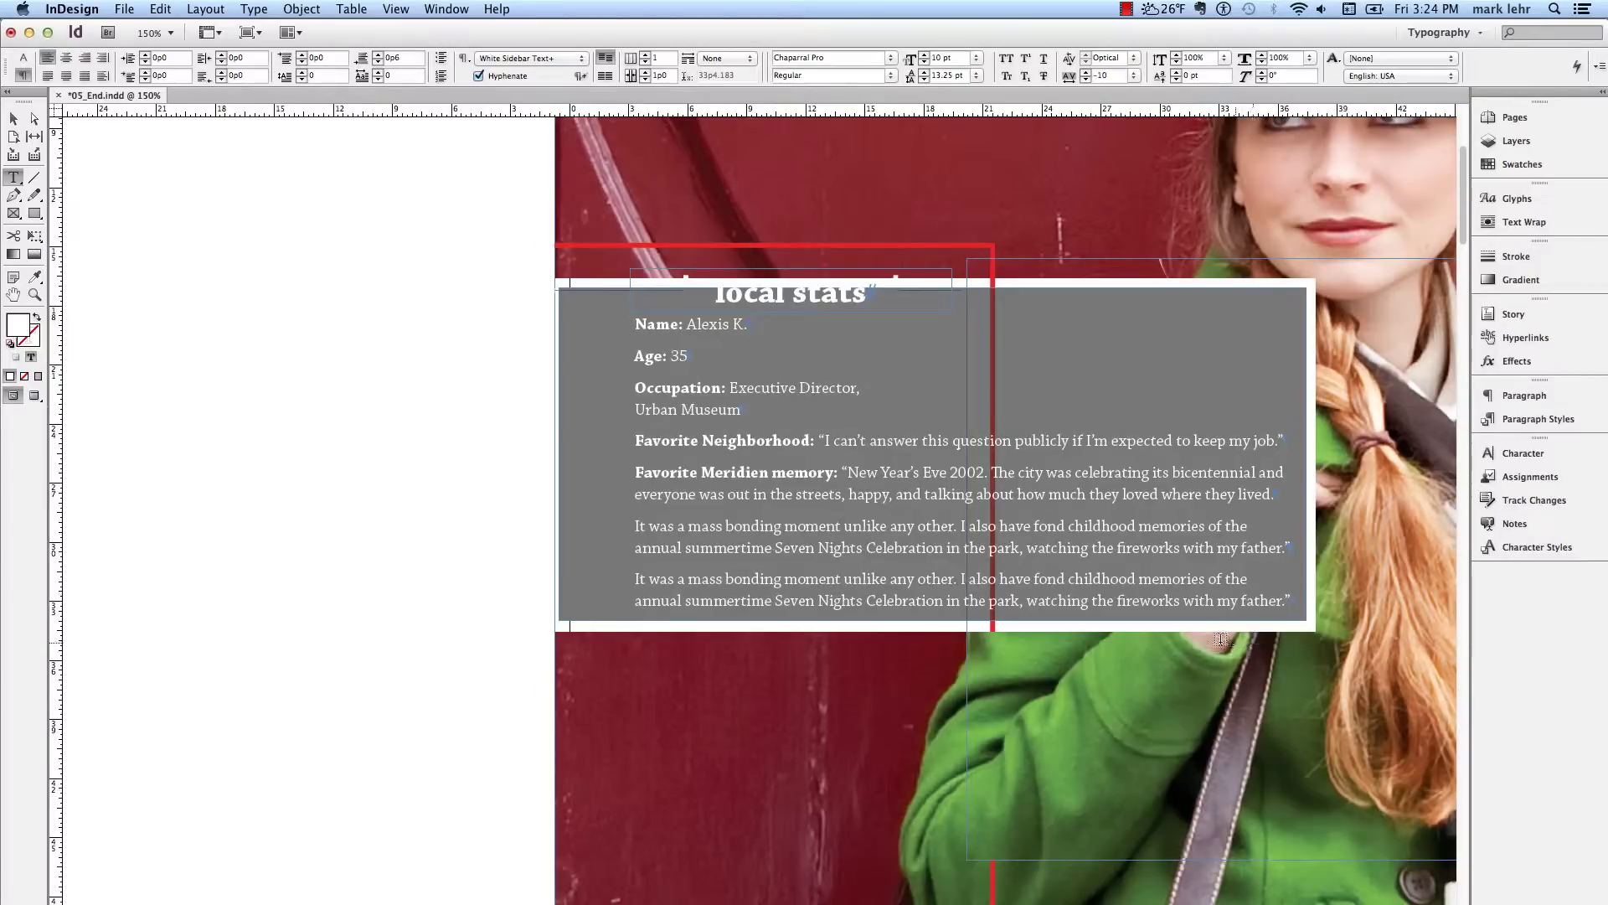
{"action": "left_click", "coordinate": [13, 119]}
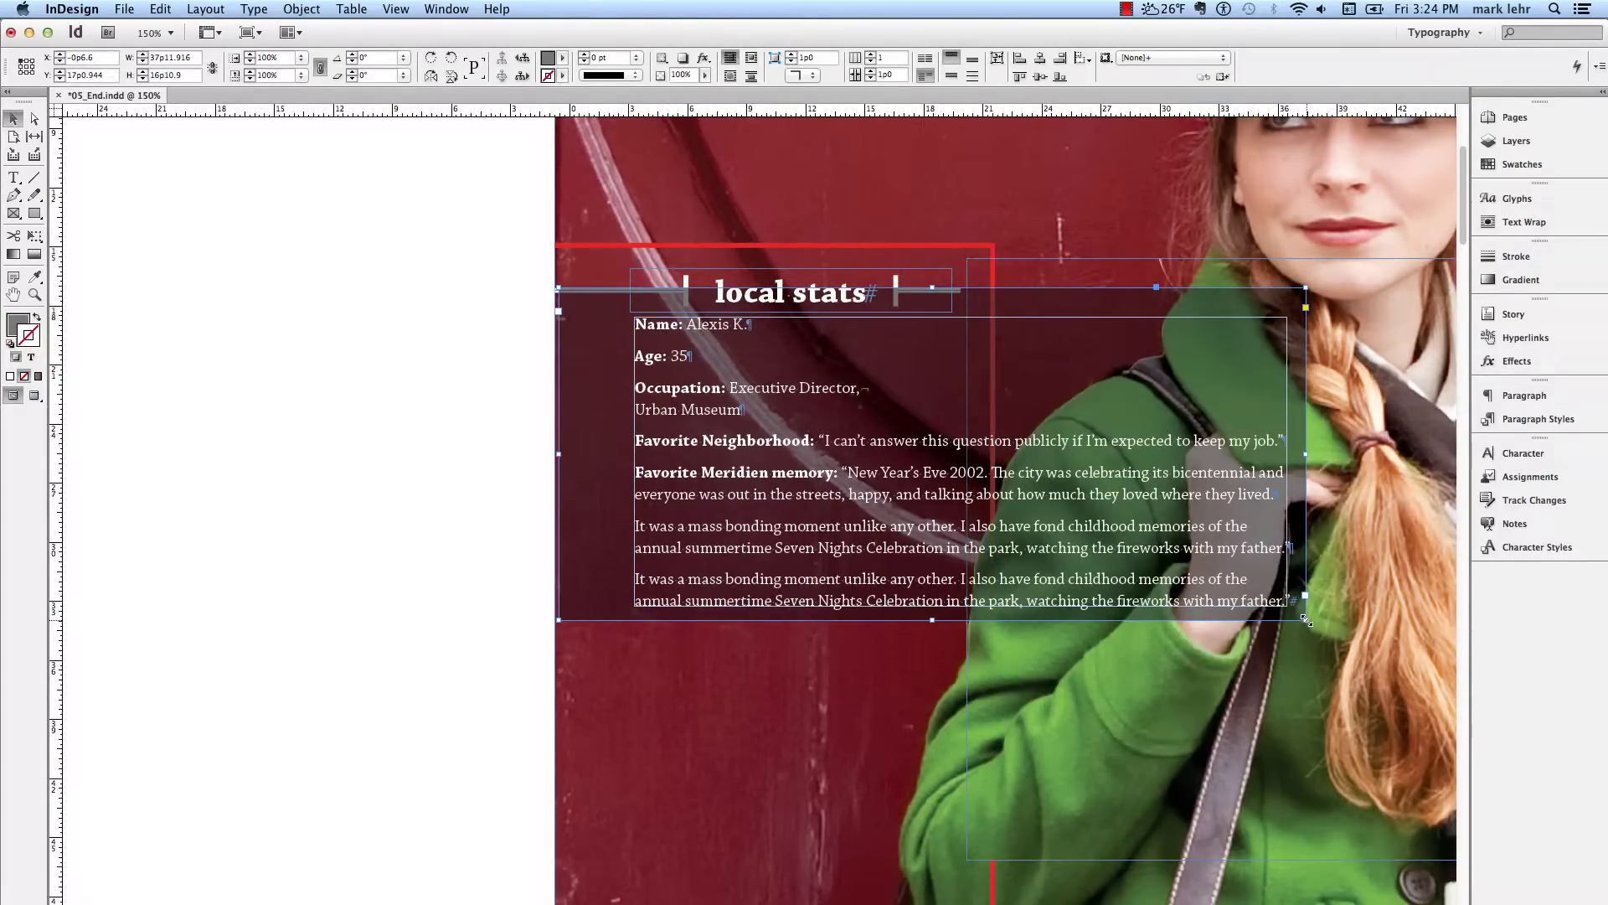
{"action": "left_click_drag", "start_coordinate": [1305, 621], "coordinate": [983, 652]}
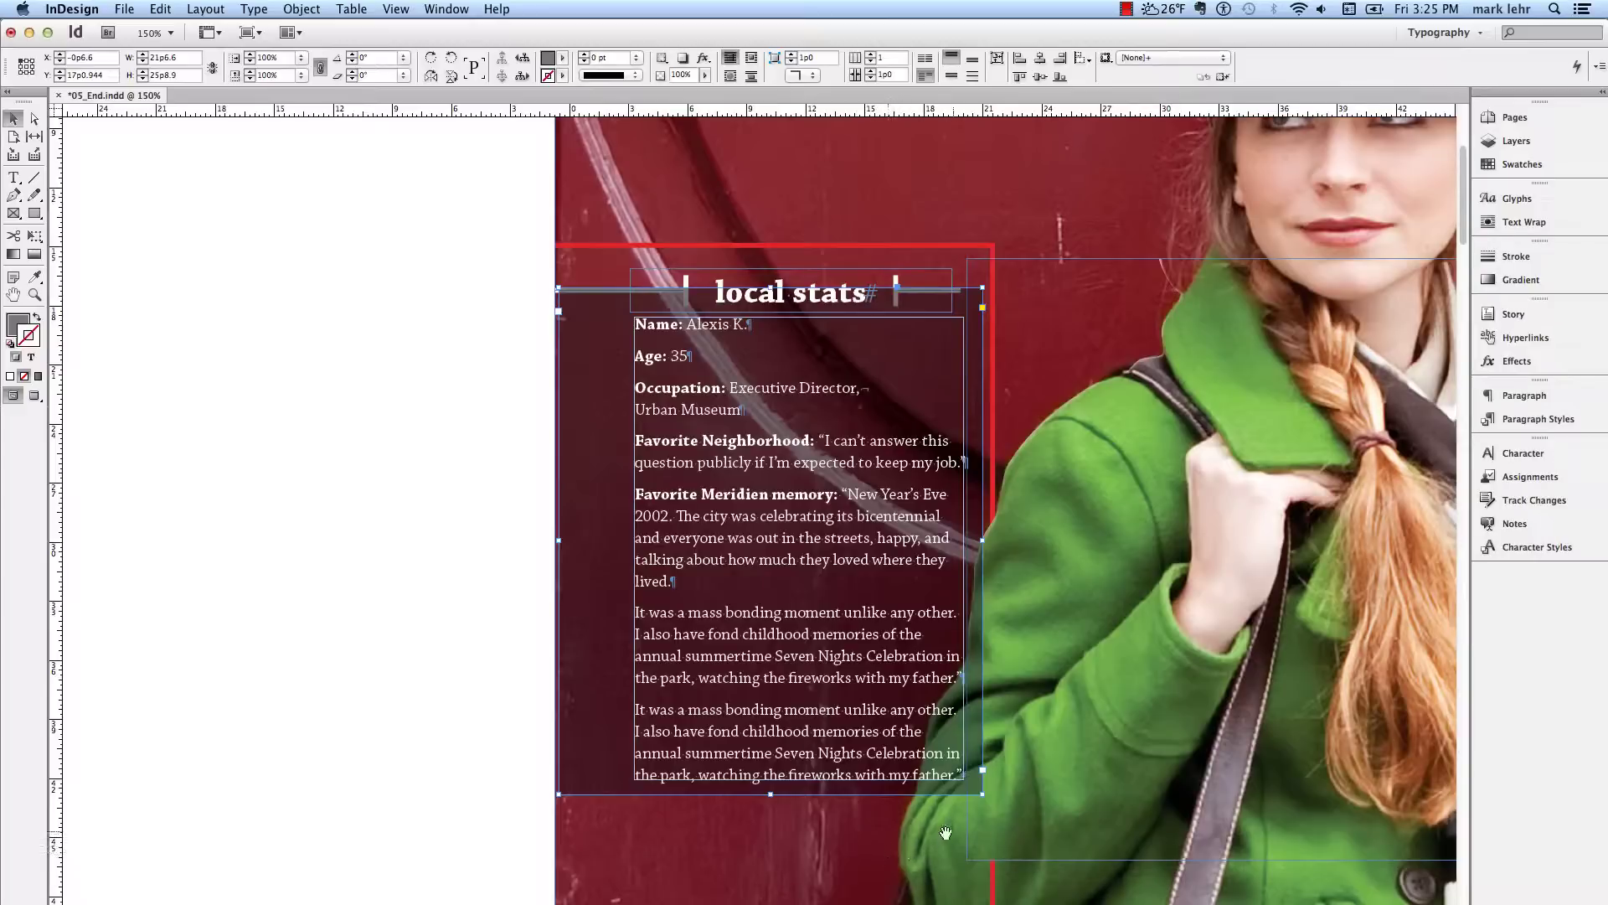
- Pan to the 'Bikes continued on 3' jump line, select it, and zoom in to 400%
{"action": "left_click_drag", "start_coordinate": [1065, 810], "coordinate": [686, 463]}
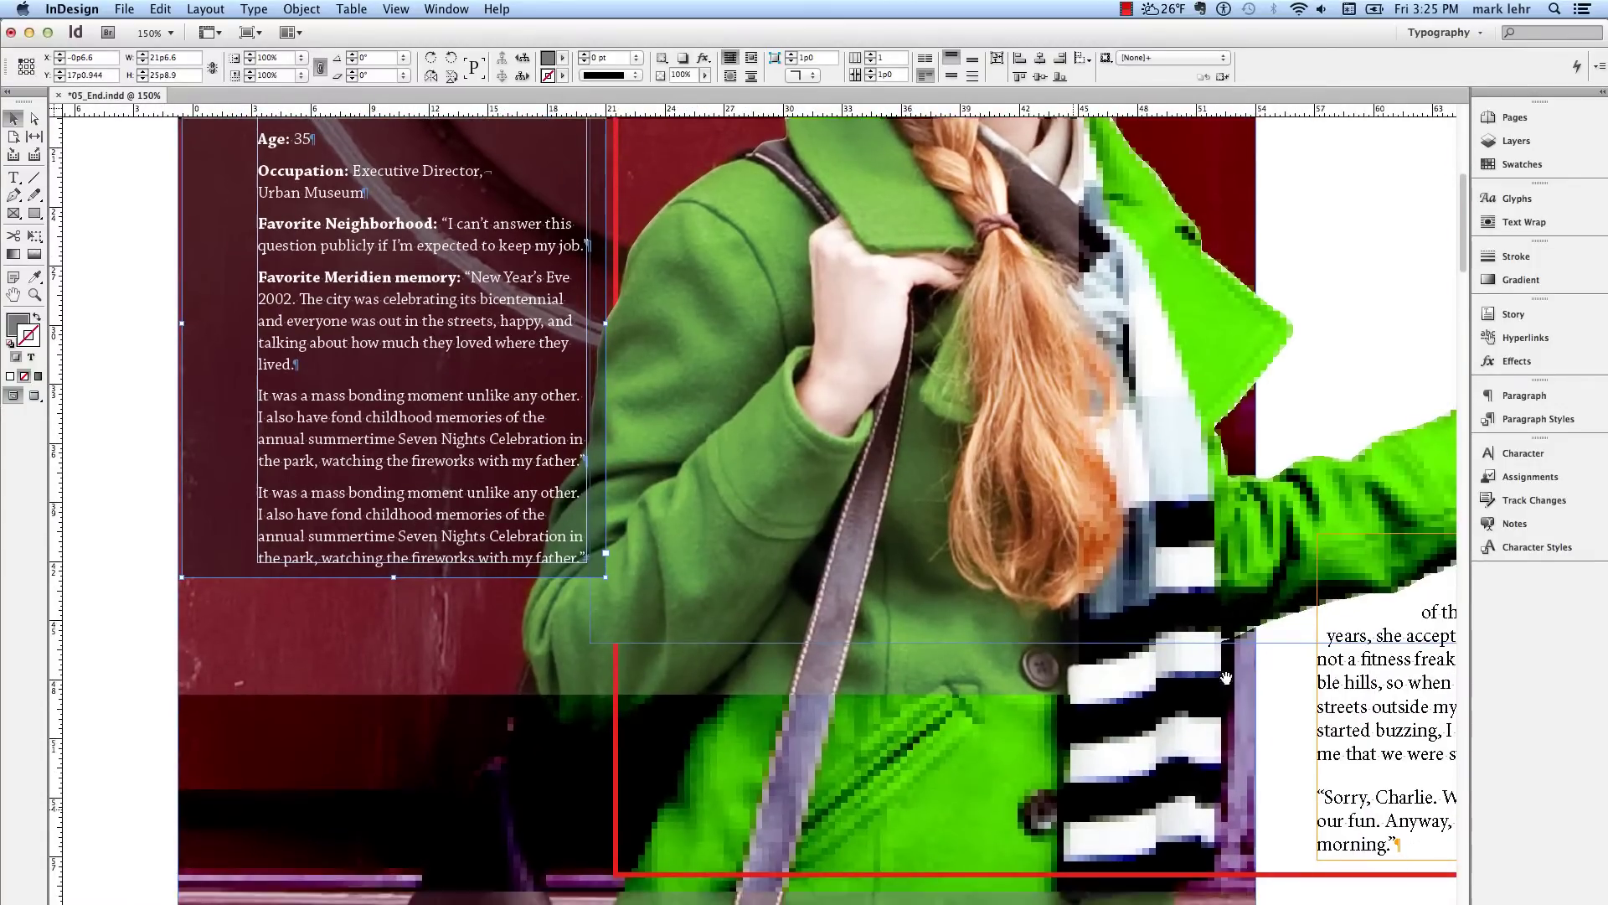
{"action": "left_click_drag", "start_coordinate": [1072, 664], "coordinate": [769, 656]}
{"action": "left_click_drag", "start_coordinate": [1106, 688], "coordinate": [808, 632]}
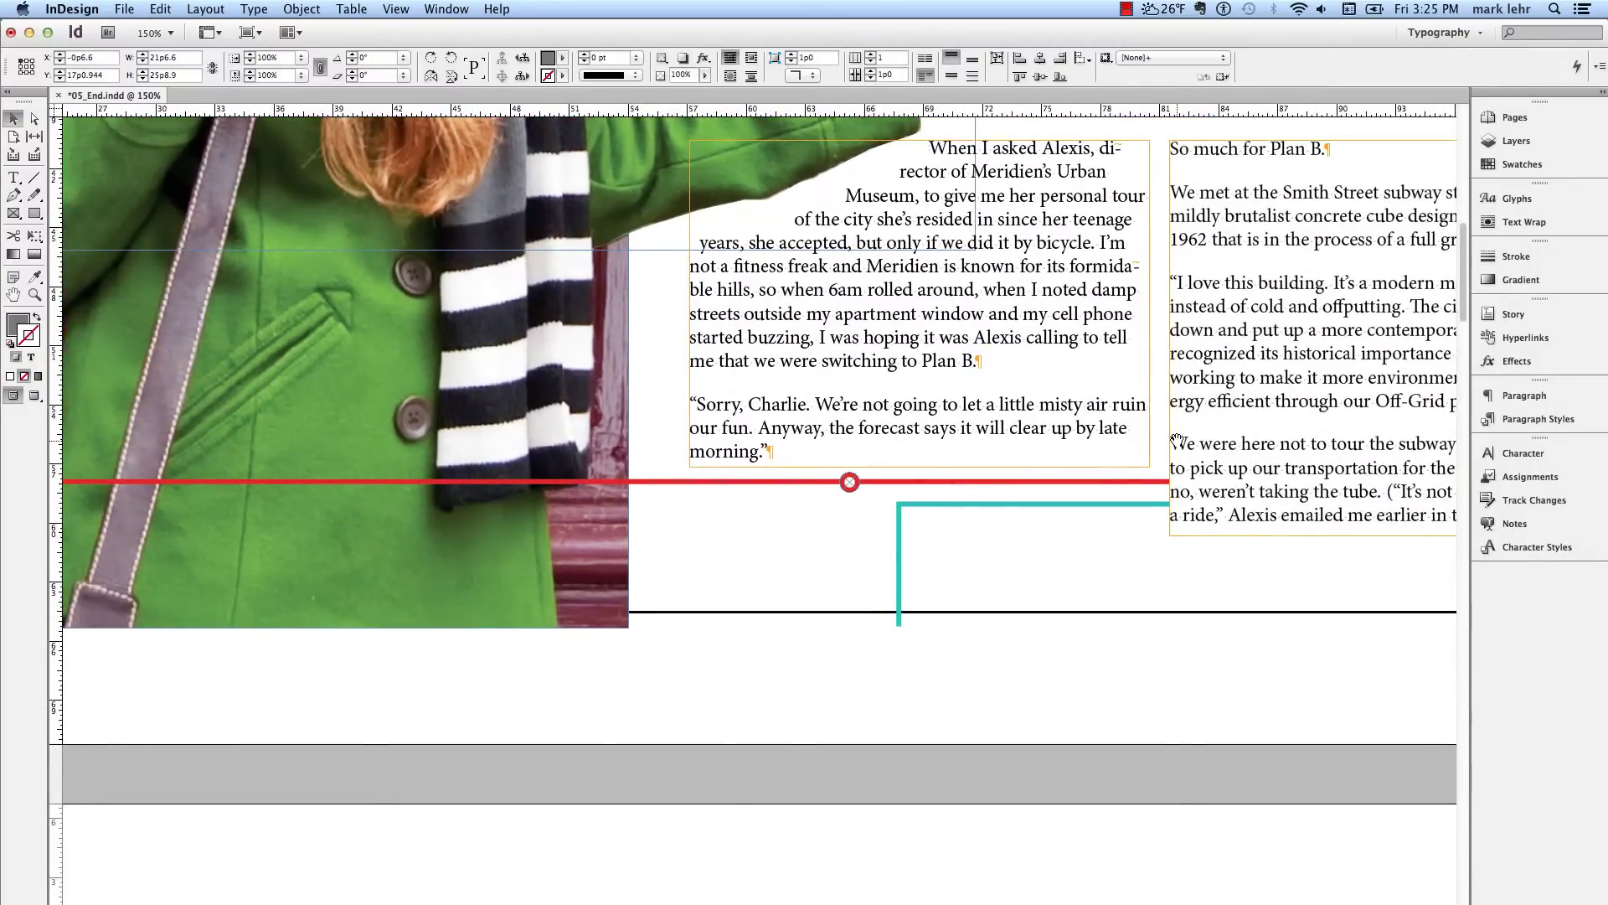
{"action": "left_click_drag", "start_coordinate": [1228, 725], "coordinate": [623, 513]}
{"action": "left_click_drag", "start_coordinate": [975, 596], "coordinate": [784, 550]}
{"action": "left_click", "coordinate": [804, 506]}
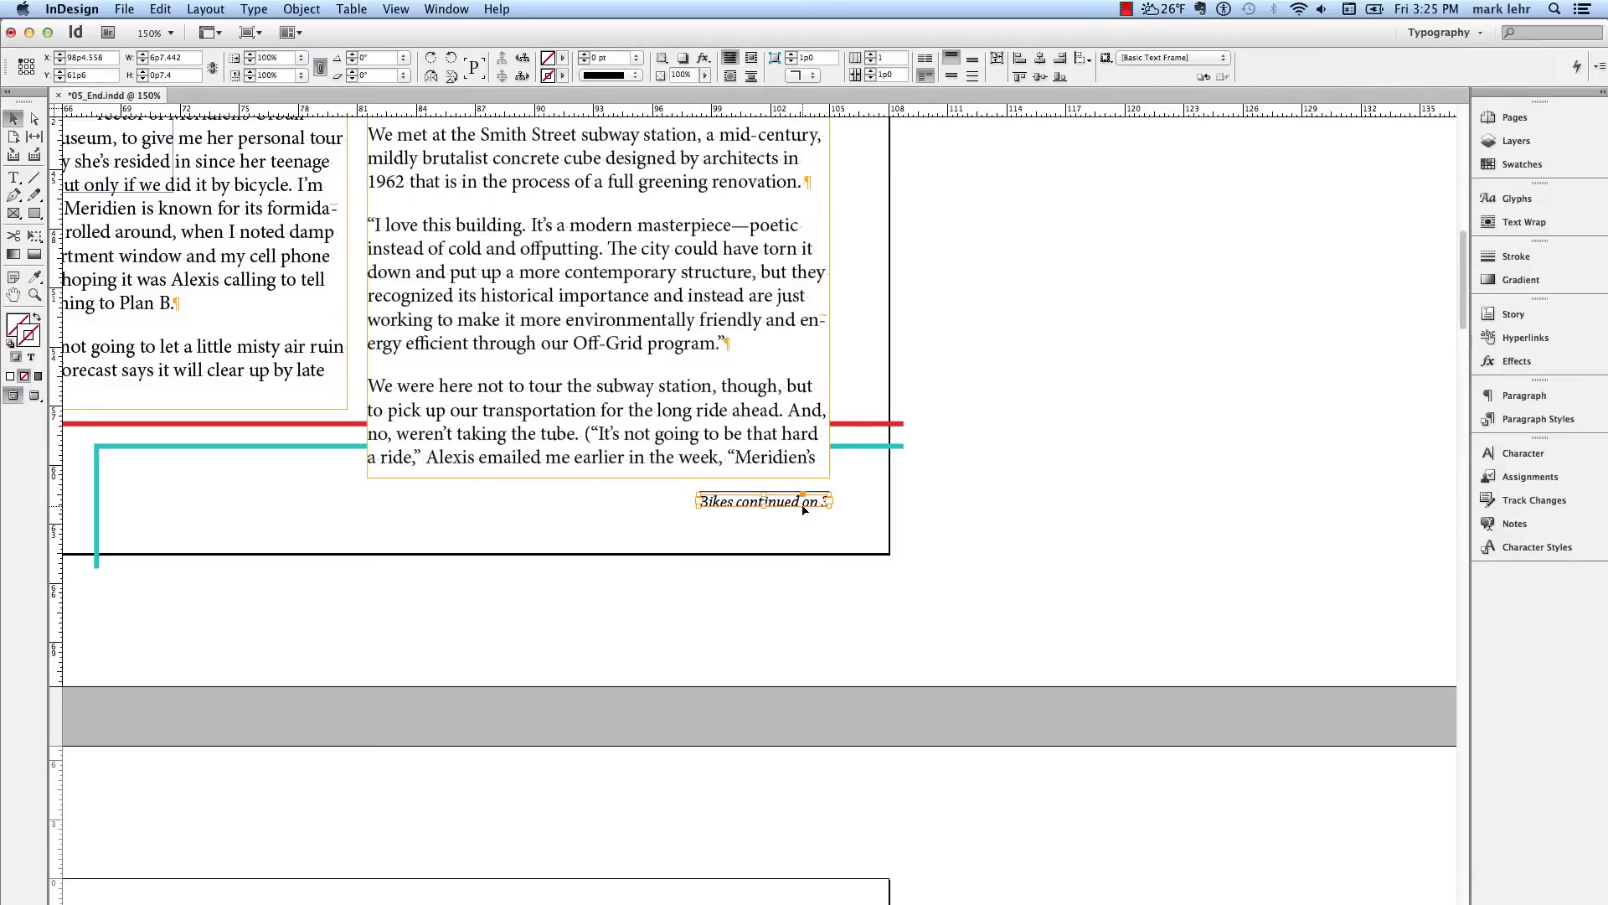
{"action": "key", "text": "super+equal"}
{"action": "key", "text": "super+equal"}
{"action": "key", "text": "super+equal"}
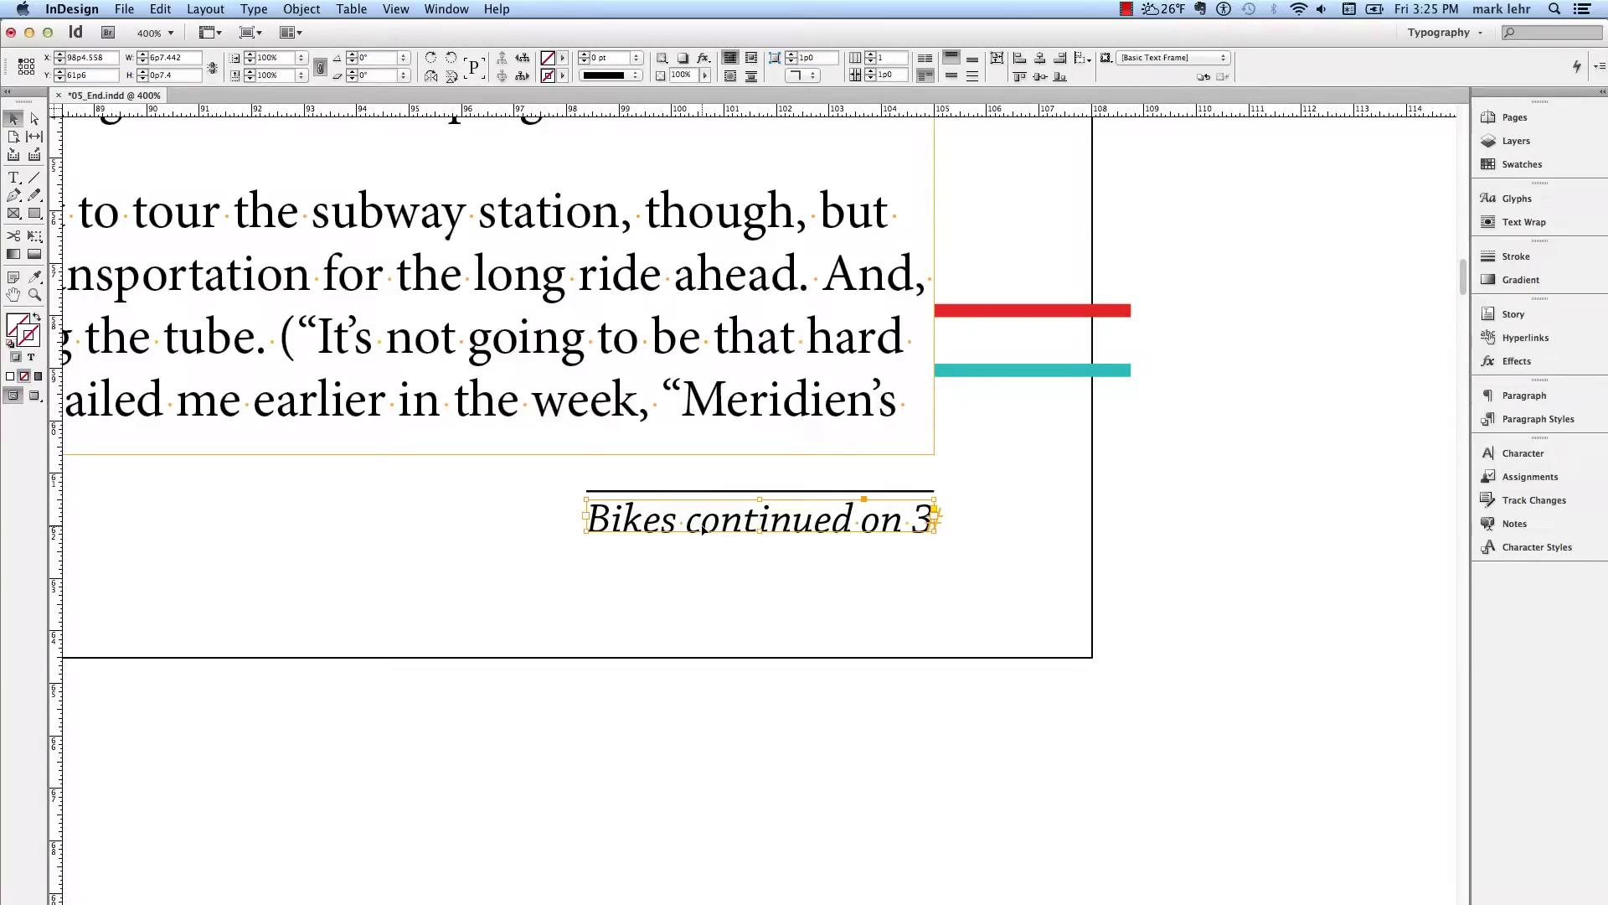
- Set the 'Bikes continued on 3' frame to auto-size Width Only, anchored at the right-middle point
{"action": "key", "text": "super+b"}
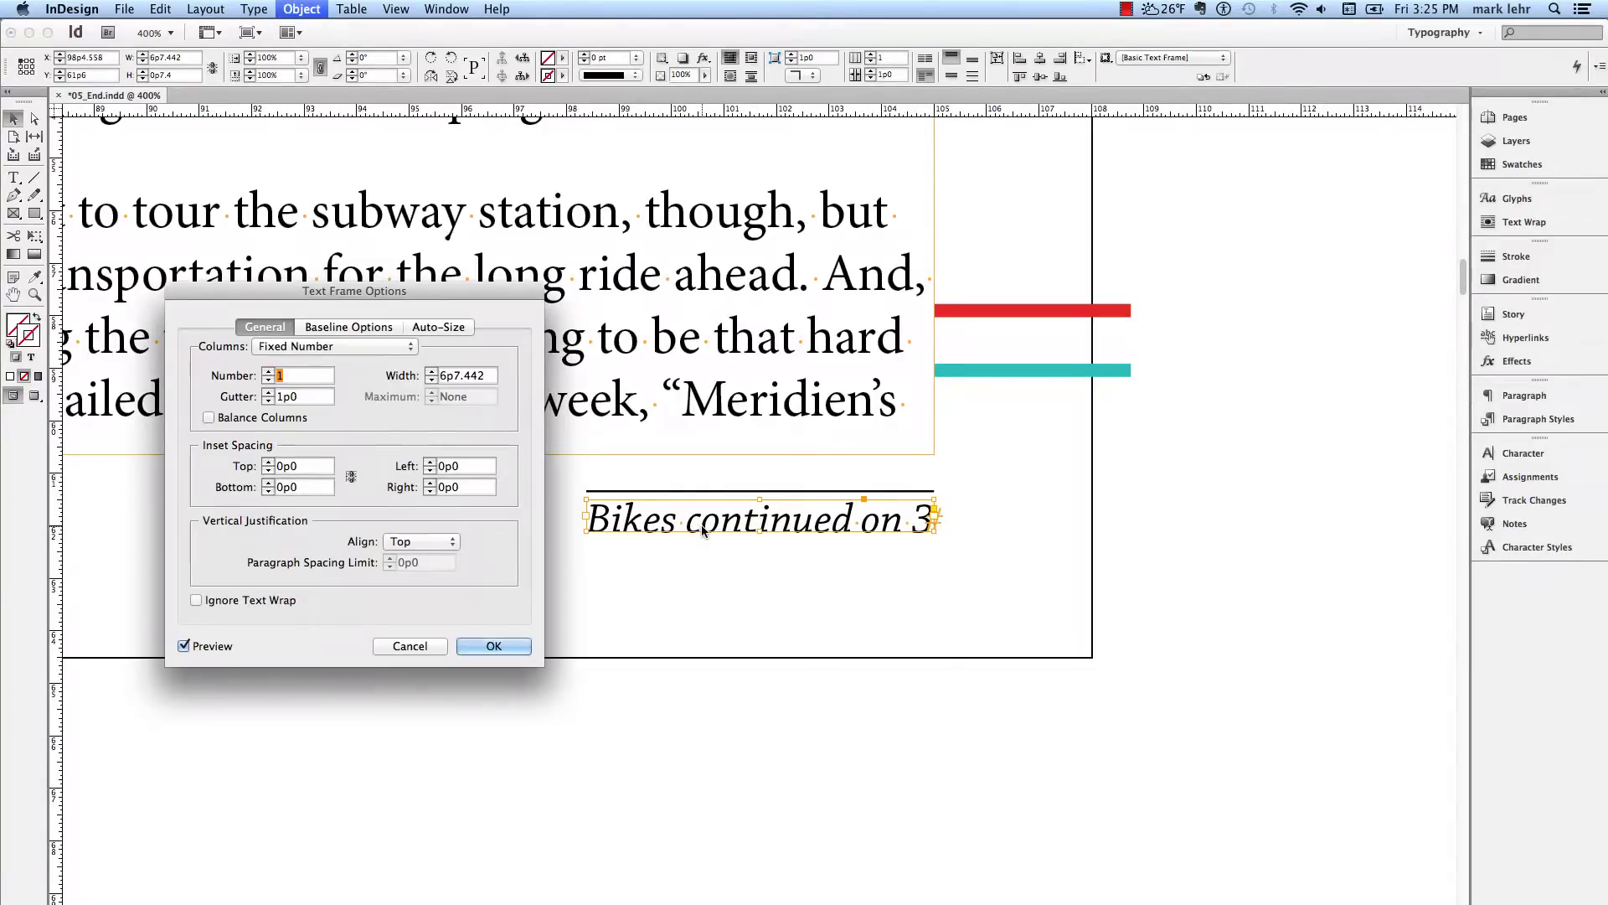
{"action": "left_click", "coordinate": [436, 327]}
{"action": "left_click", "coordinate": [372, 358]}
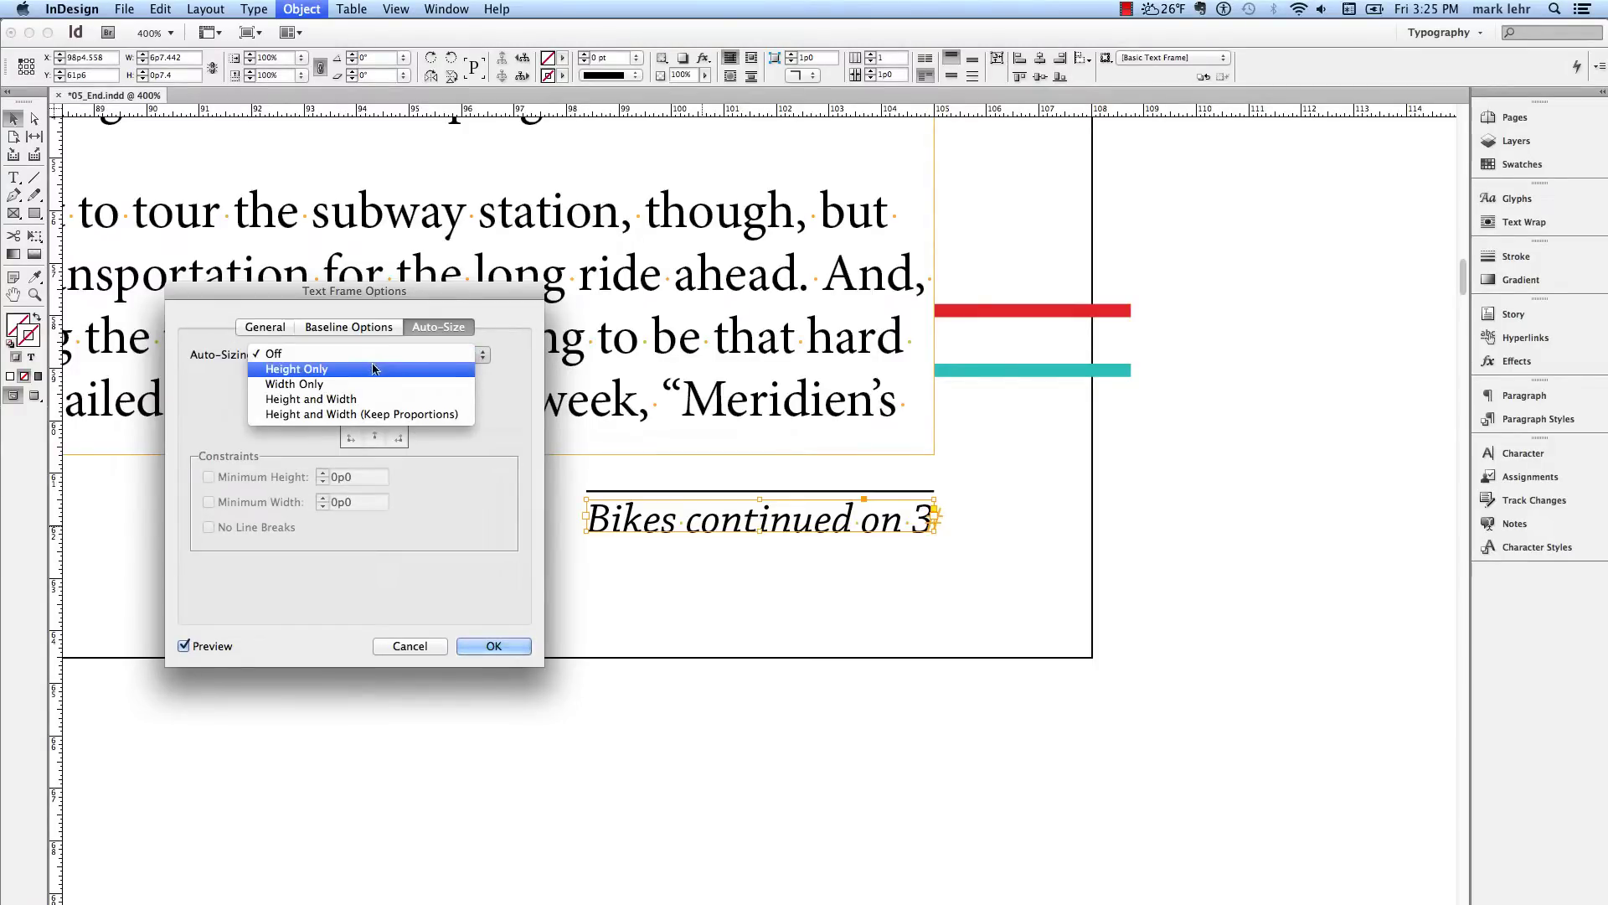
{"action": "left_click", "coordinate": [372, 387]}
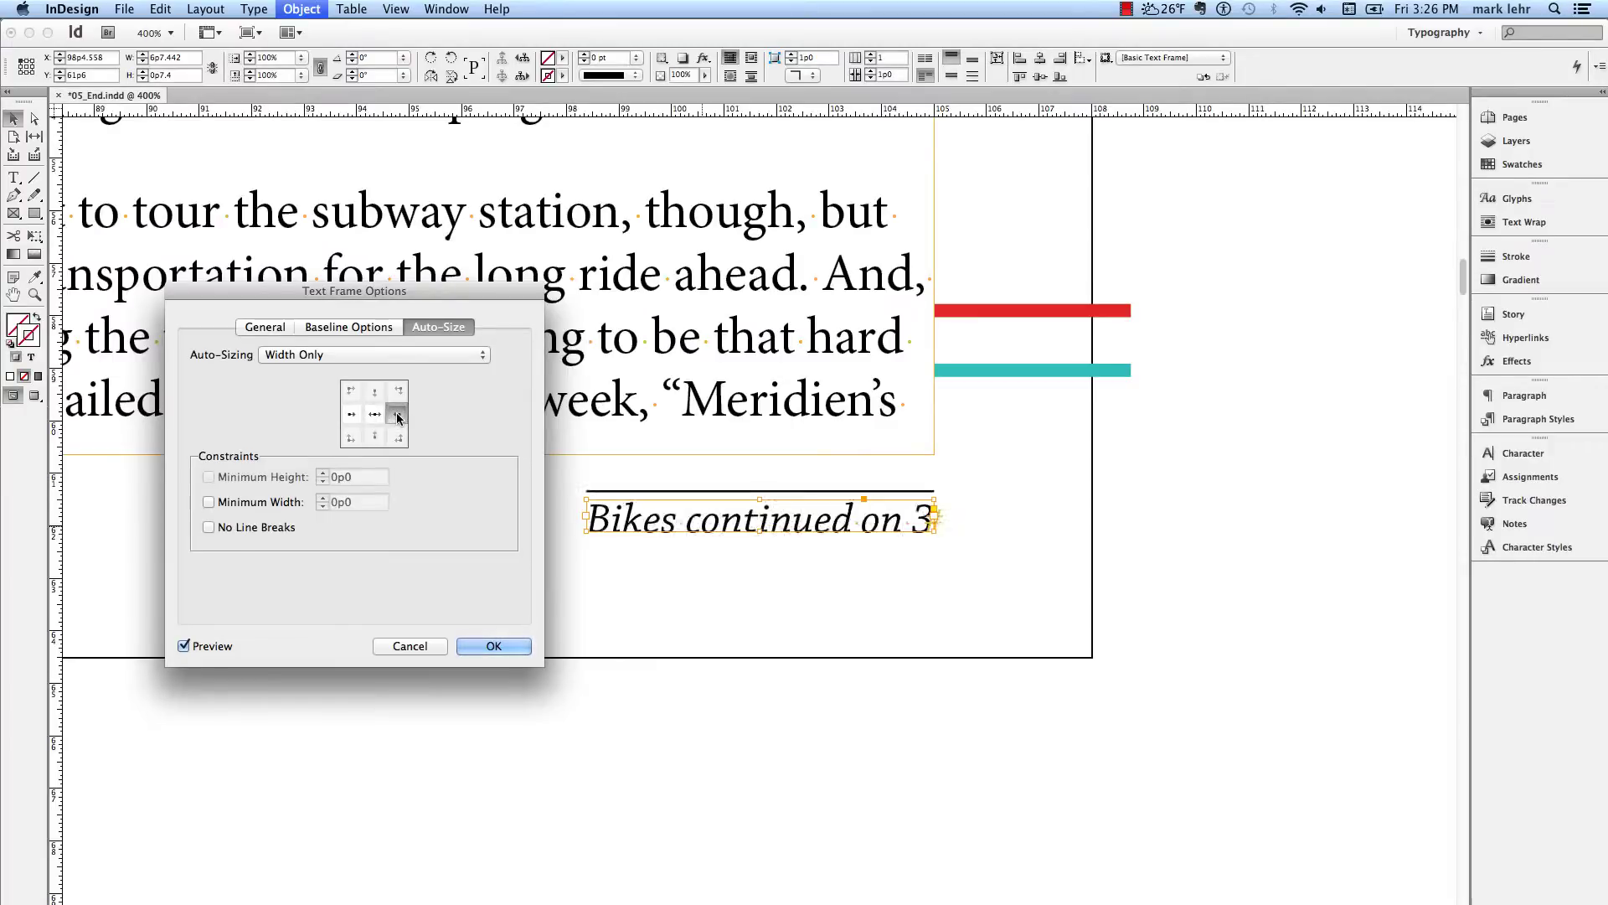
{"action": "left_click", "coordinate": [398, 415]}
{"action": "left_click", "coordinate": [493, 645]}
- Test the jump line's auto-sizing by typing filler words, delete them, then select the frame
{"action": "double_click", "coordinate": [689, 521]}
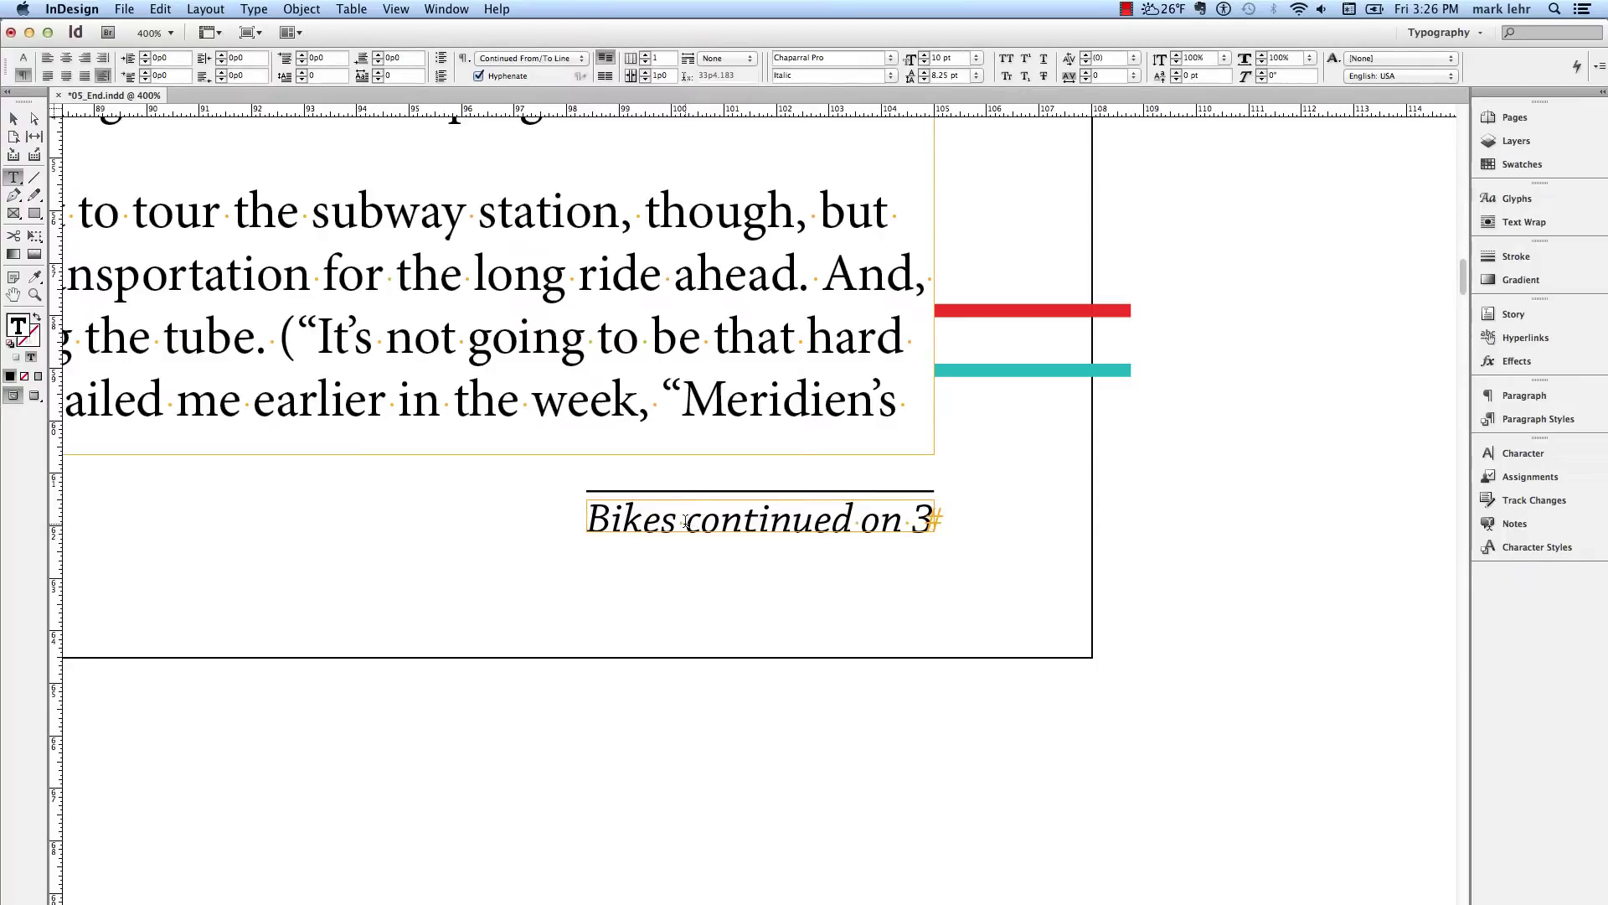
{"action": "type", "text": "fllsd flsf jfls dfslfjs"}
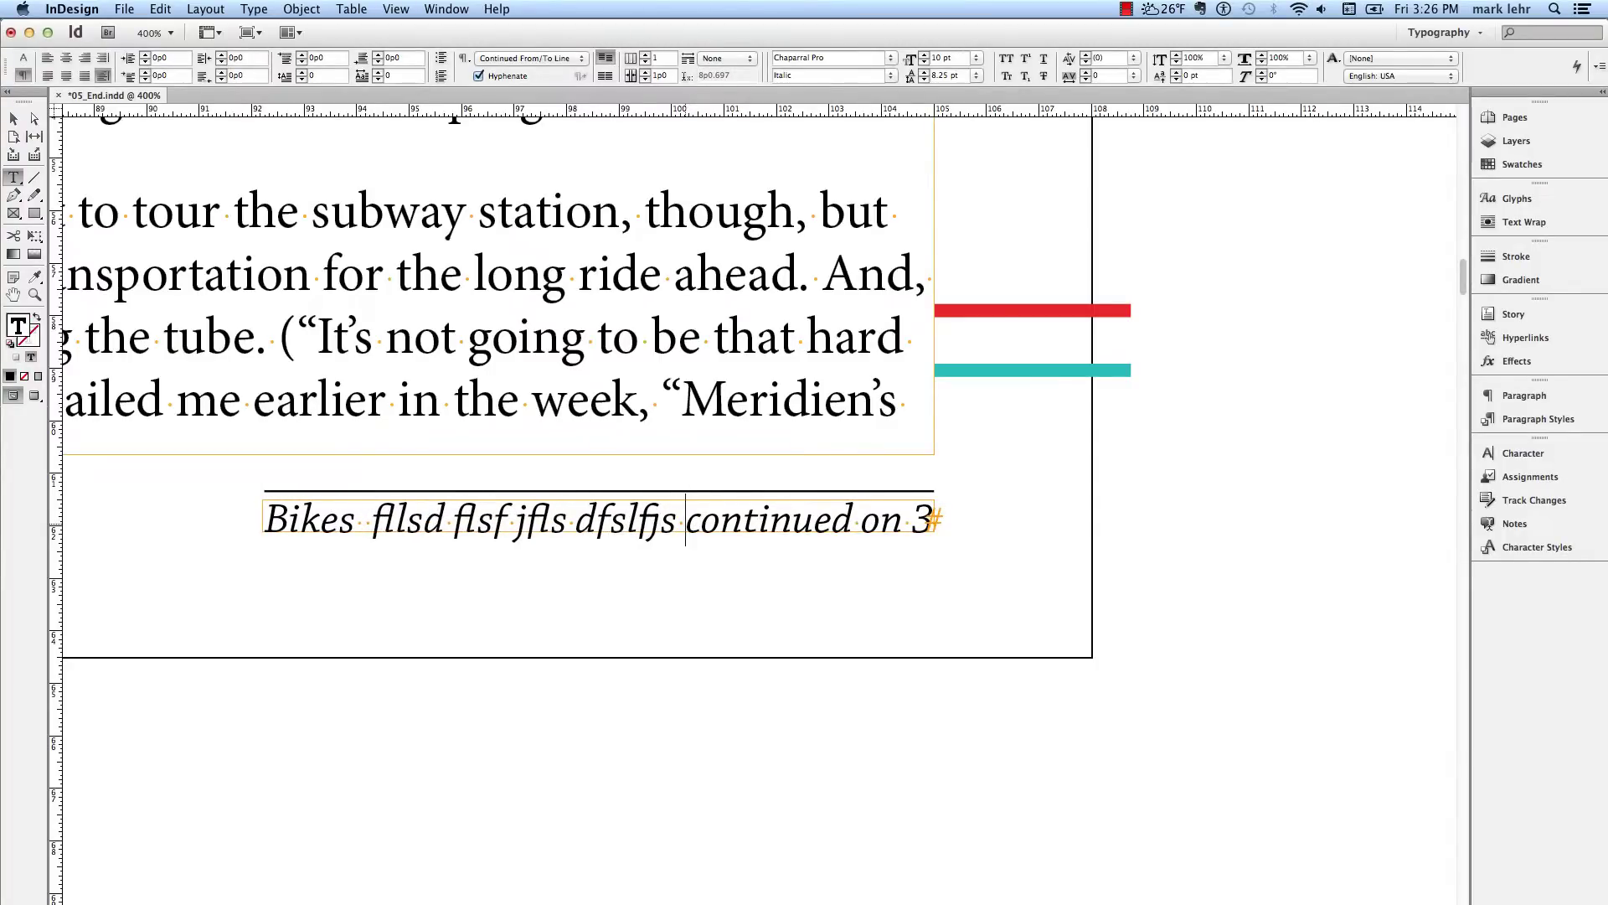
{"action": "key", "text": "BackSpace"}
{"action": "key", "text": "BackSpace"}
{"action": "key", "text": "BackSpace"}
{"action": "key", "text": "BackSpace"}
{"action": "key", "text": "BackSpace"}
{"action": "key", "text": "BackSpace"}
{"action": "key", "text": "BackSpace"}
{"action": "key", "text": "BackSpace"}
{"action": "key", "text": "BackSpace"}
{"action": "key", "text": "BackSpace"}
{"action": "key", "text": "BackSpace"}
{"action": "key", "text": "BackSpace"}
{"action": "key", "text": "BackSpace"}
{"action": "key", "text": "BackSpace"}
{"action": "key", "text": "BackSpace"}
{"action": "key", "text": "BackSpace"}
{"action": "key", "text": "BackSpace"}
{"action": "key", "text": "BackSpace"}
{"action": "key", "text": "BackSpace"}
{"action": "key", "text": "BackSpace"}
{"action": "key", "text": "BackSpace"}
{"action": "key", "text": "BackSpace"}
{"action": "key", "text": "BackSpace"}
{"action": "key", "text": "BackSpace"}
{"action": "key", "text": "BackSpace"}
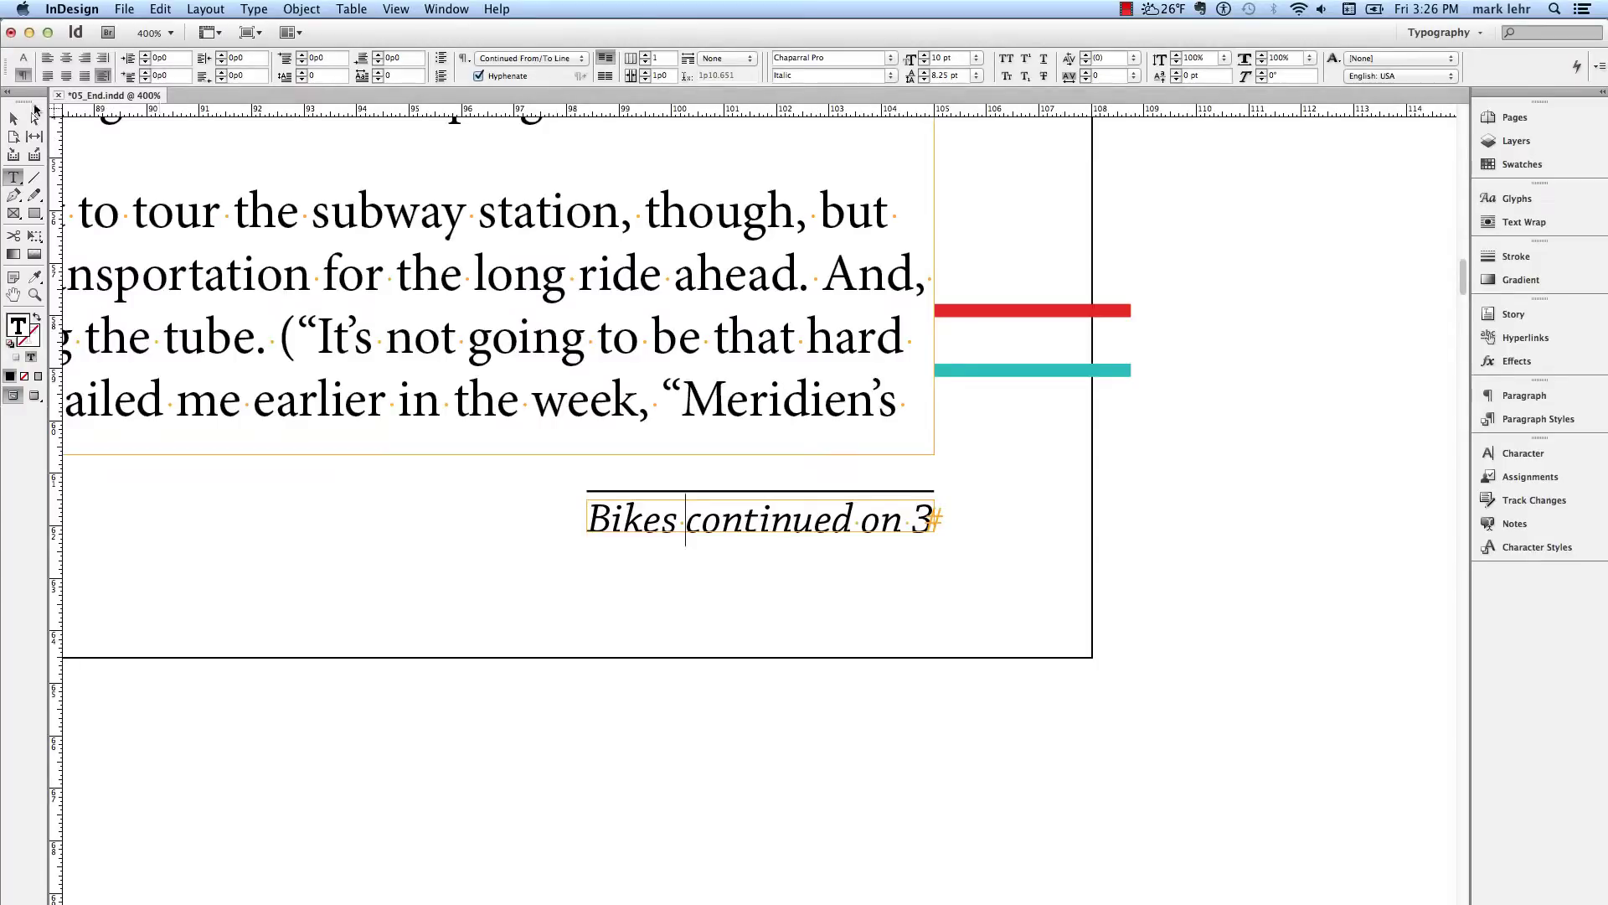
{"action": "left_click", "coordinate": [14, 118]}
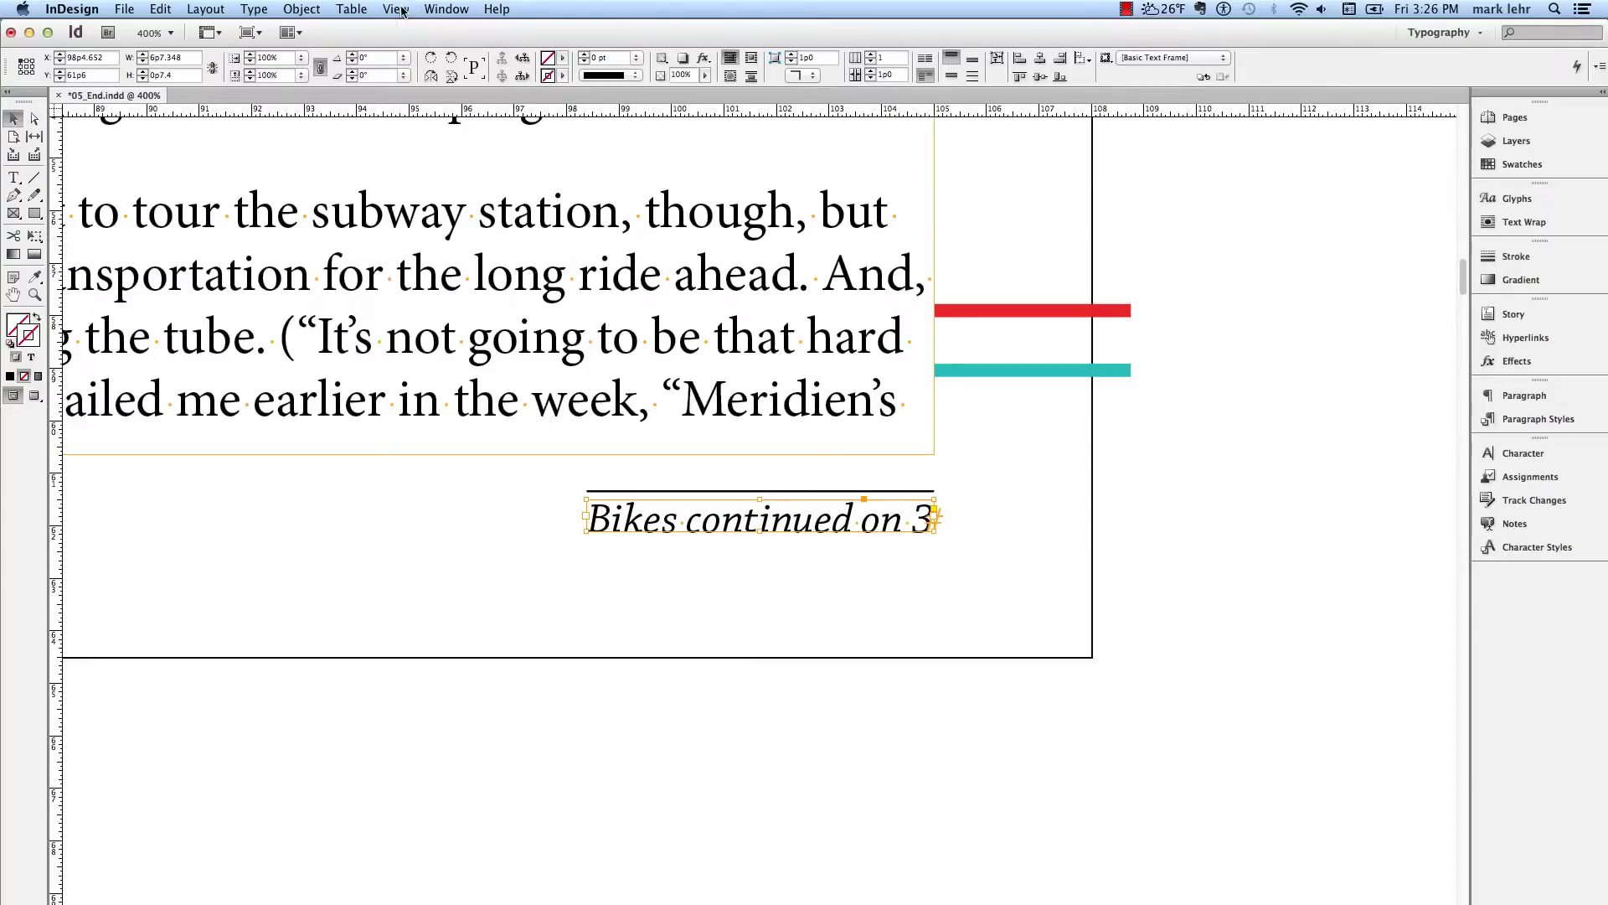
- Open the Object Styles panel from the Window menu and move it off the page
{"action": "left_click", "coordinate": [438, 10]}
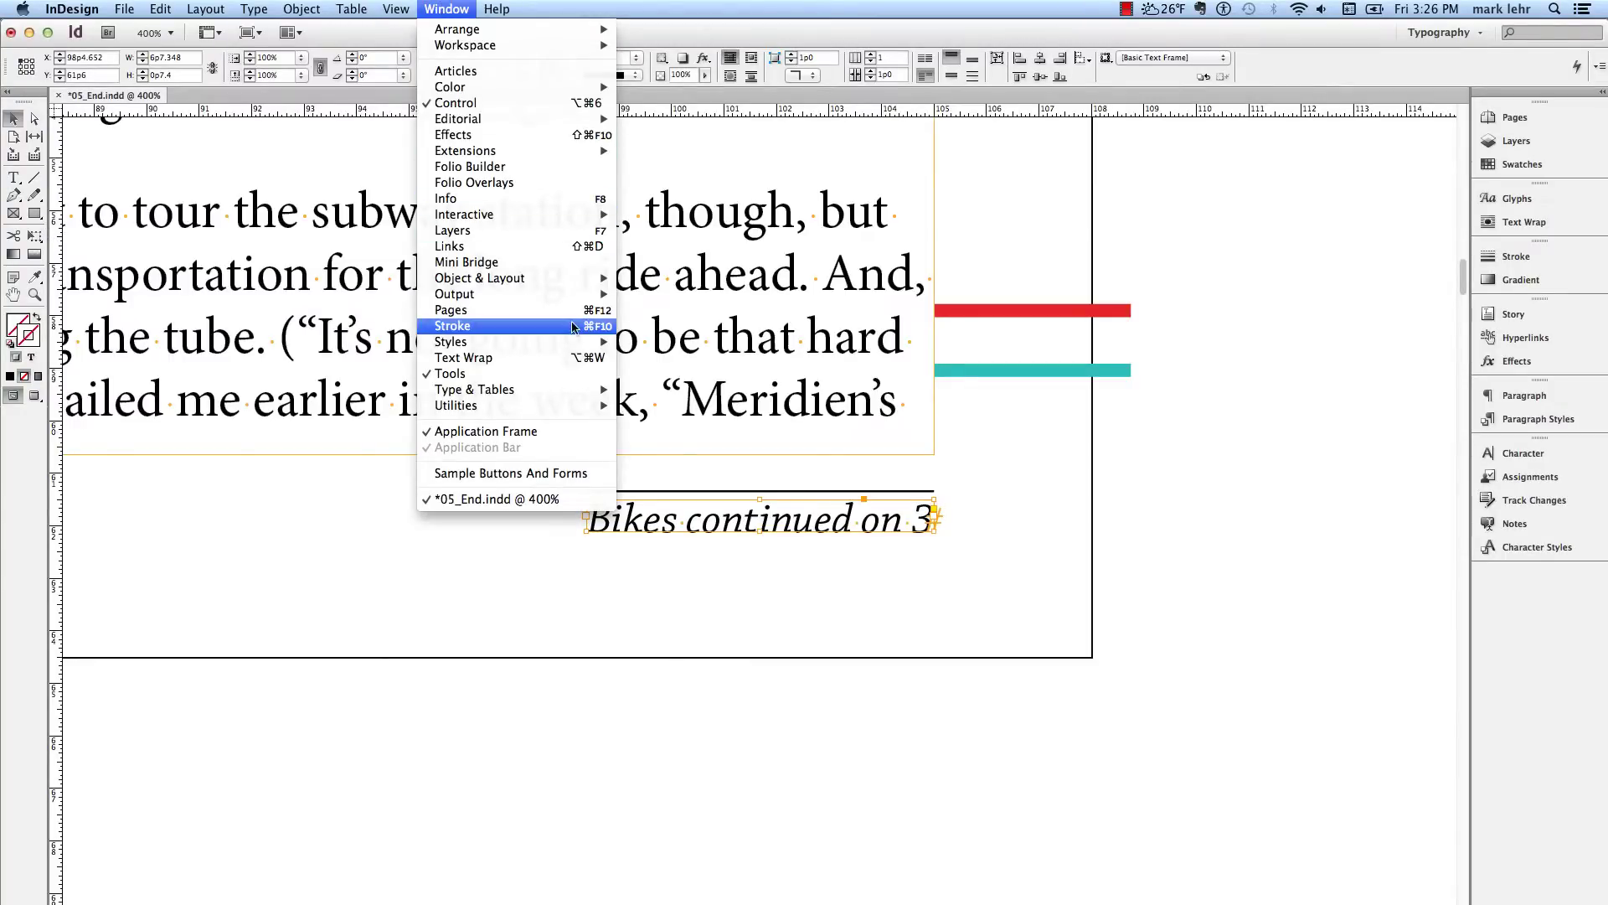
{"action": "mouse_move", "coordinate": [577, 343]}
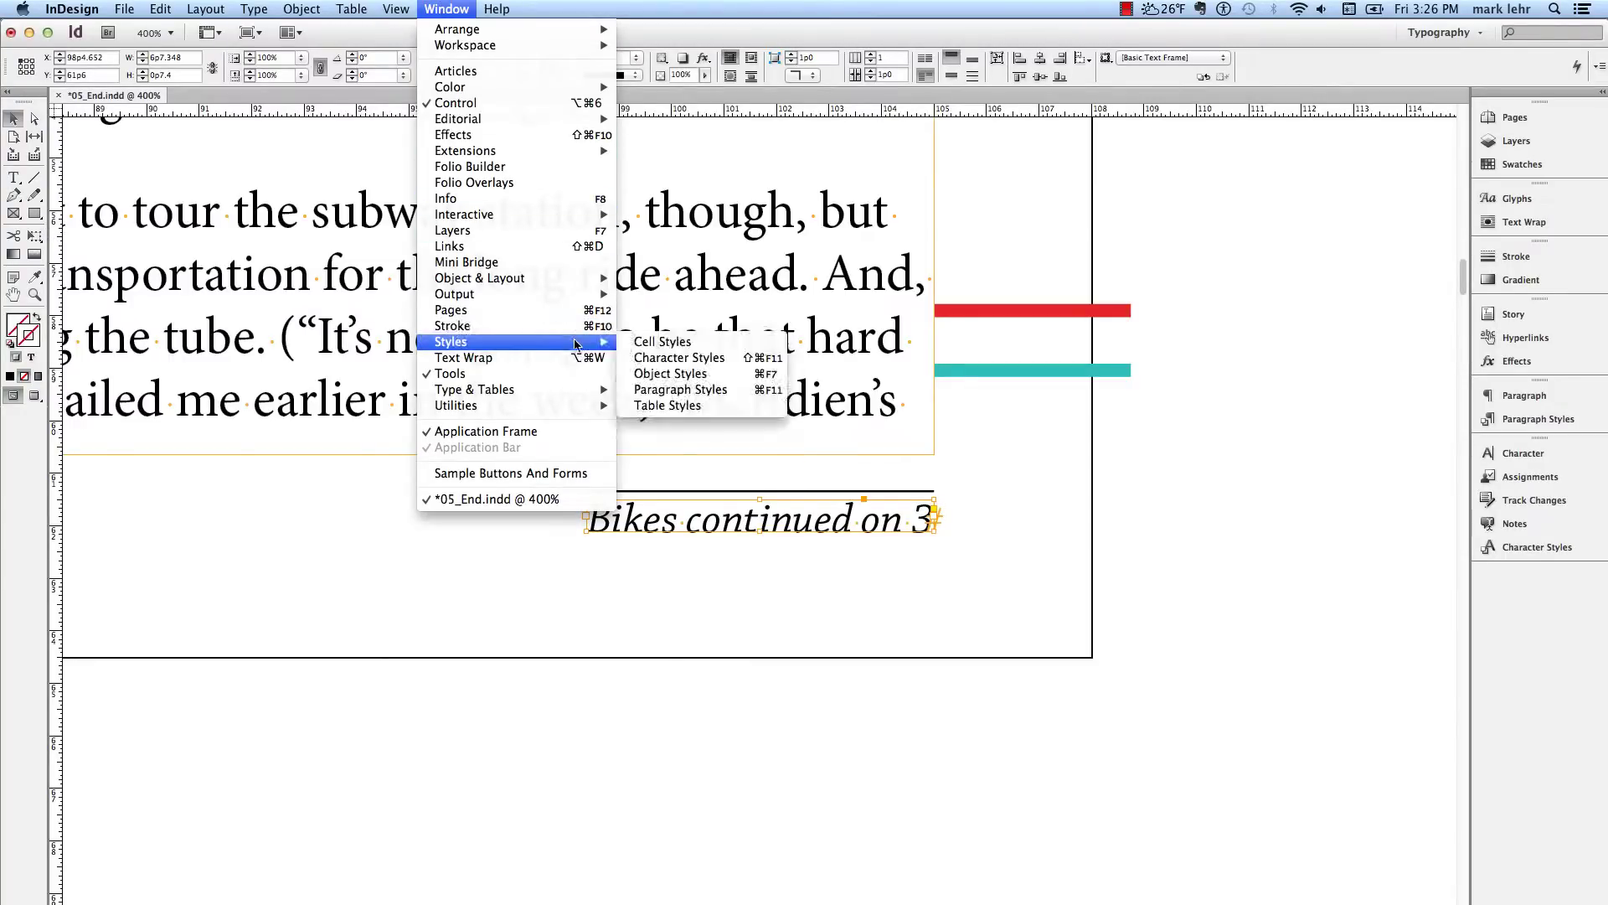
{"action": "left_click", "coordinate": [728, 374]}
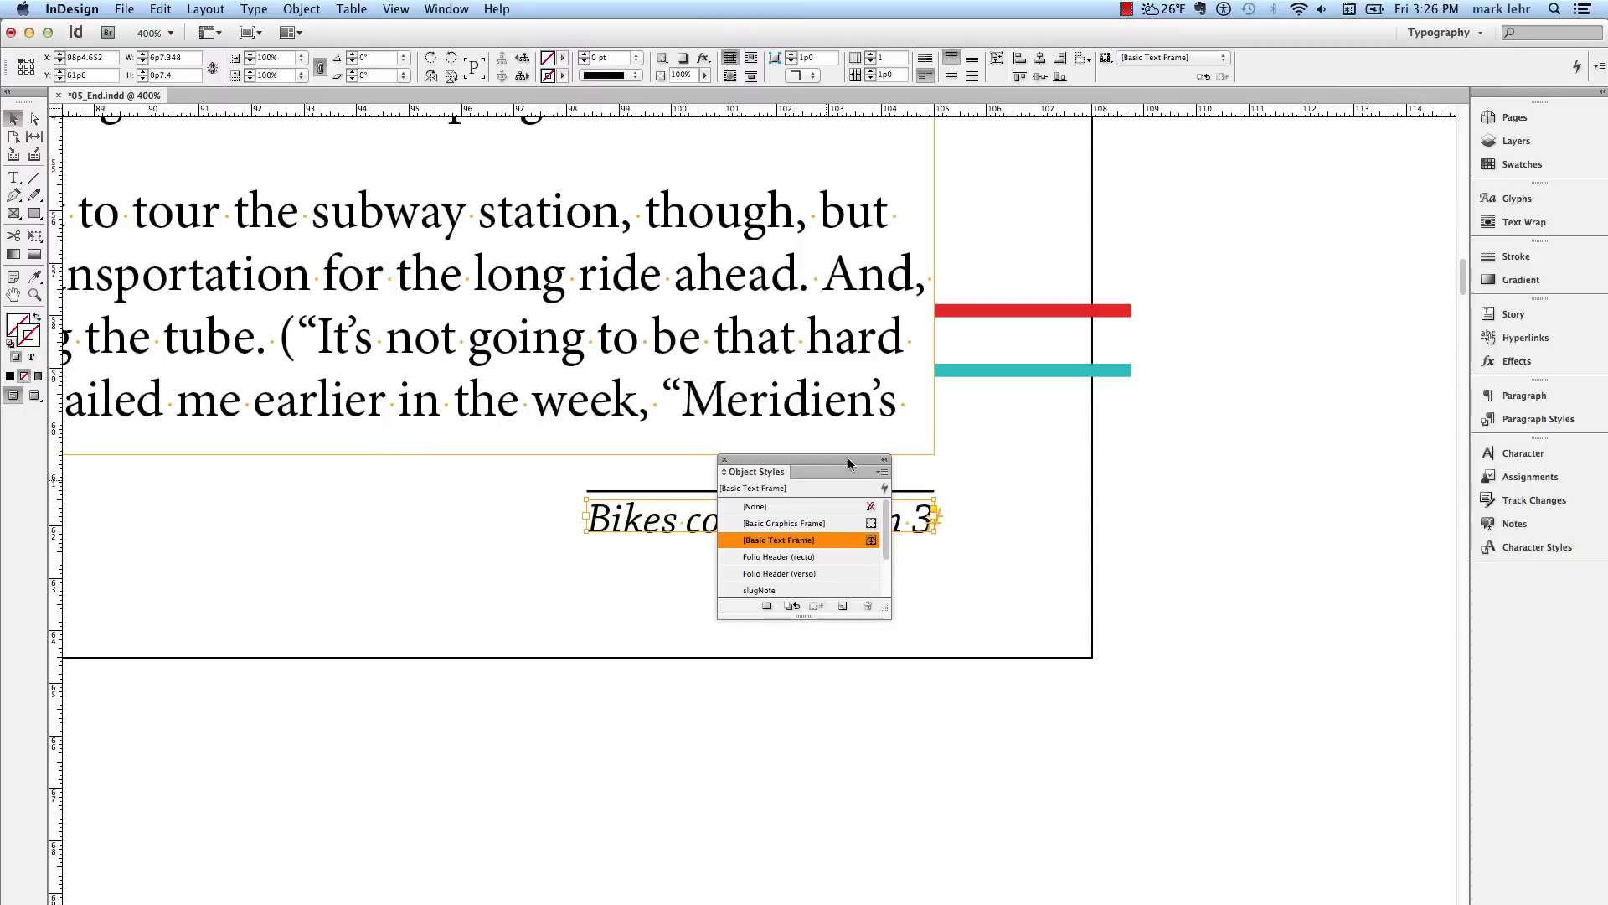
{"action": "left_click_drag", "start_coordinate": [848, 463], "coordinate": [1296, 332]}
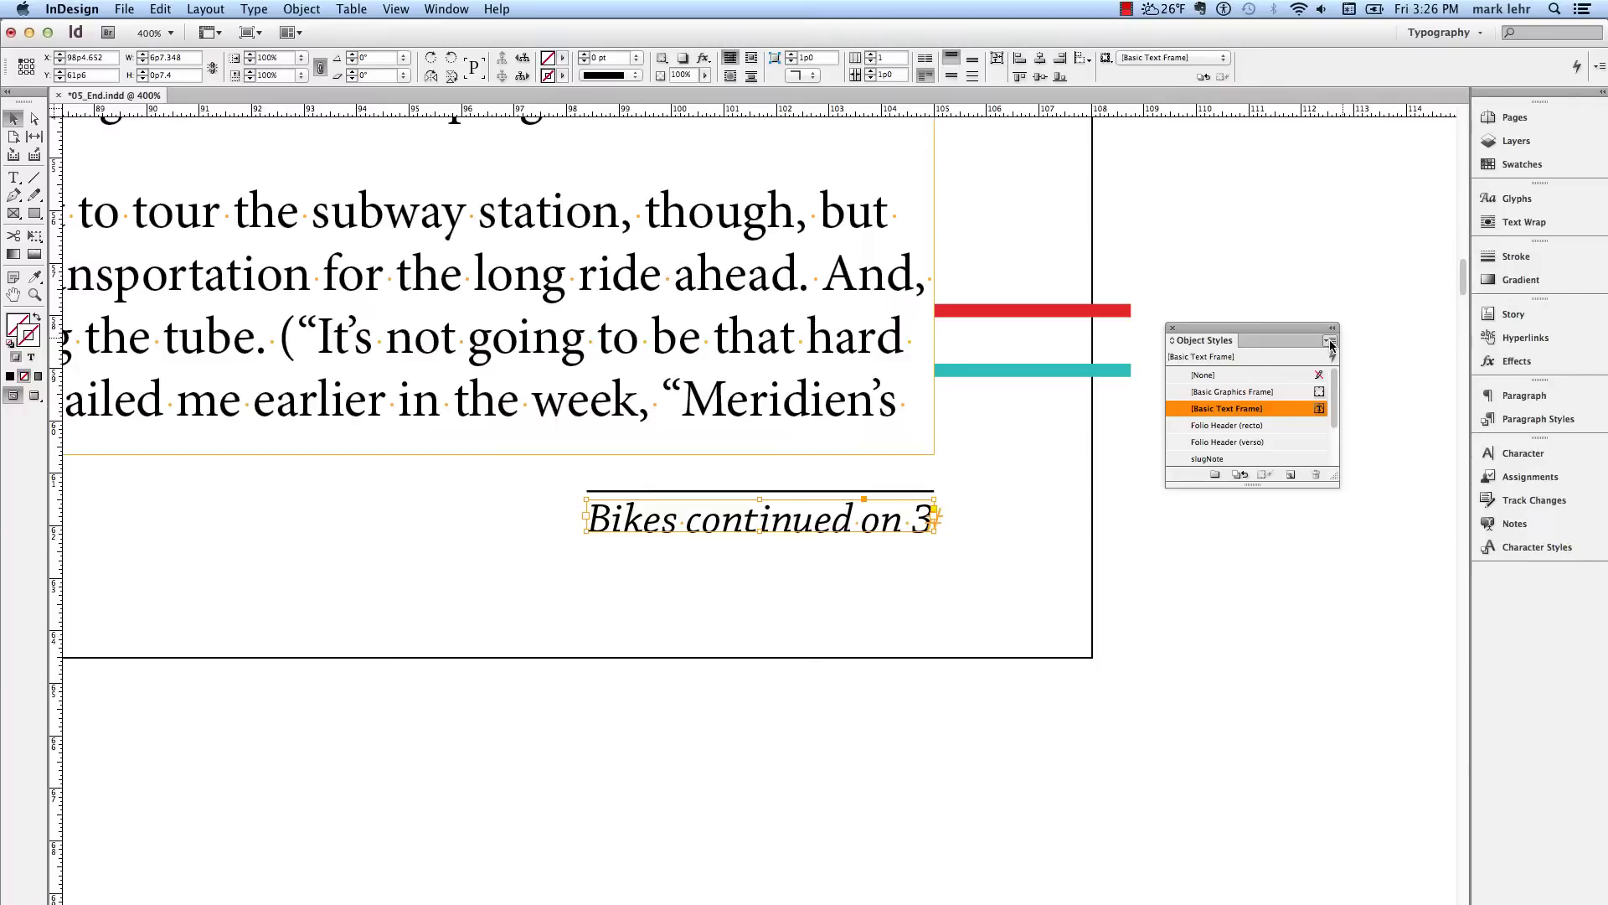
- Create a new object style named 'auto size left'
{"action": "left_click", "coordinate": [1331, 342]}
{"action": "left_click", "coordinate": [1370, 342]}
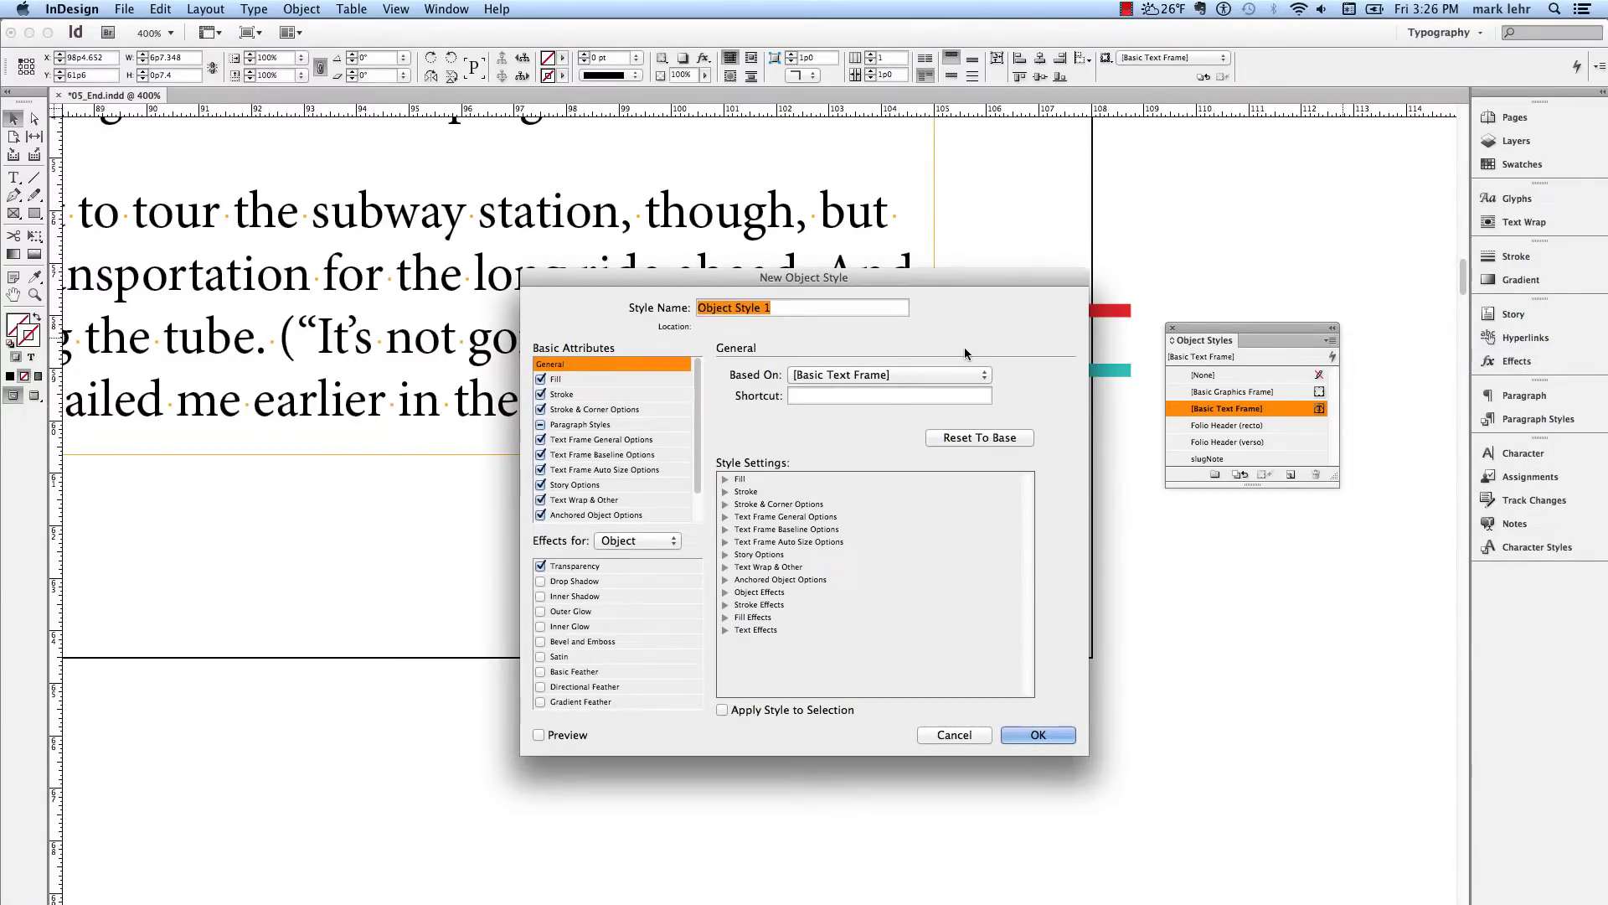
{"action": "type", "text": "auto size left"}
{"action": "left_click", "coordinate": [1044, 735]}
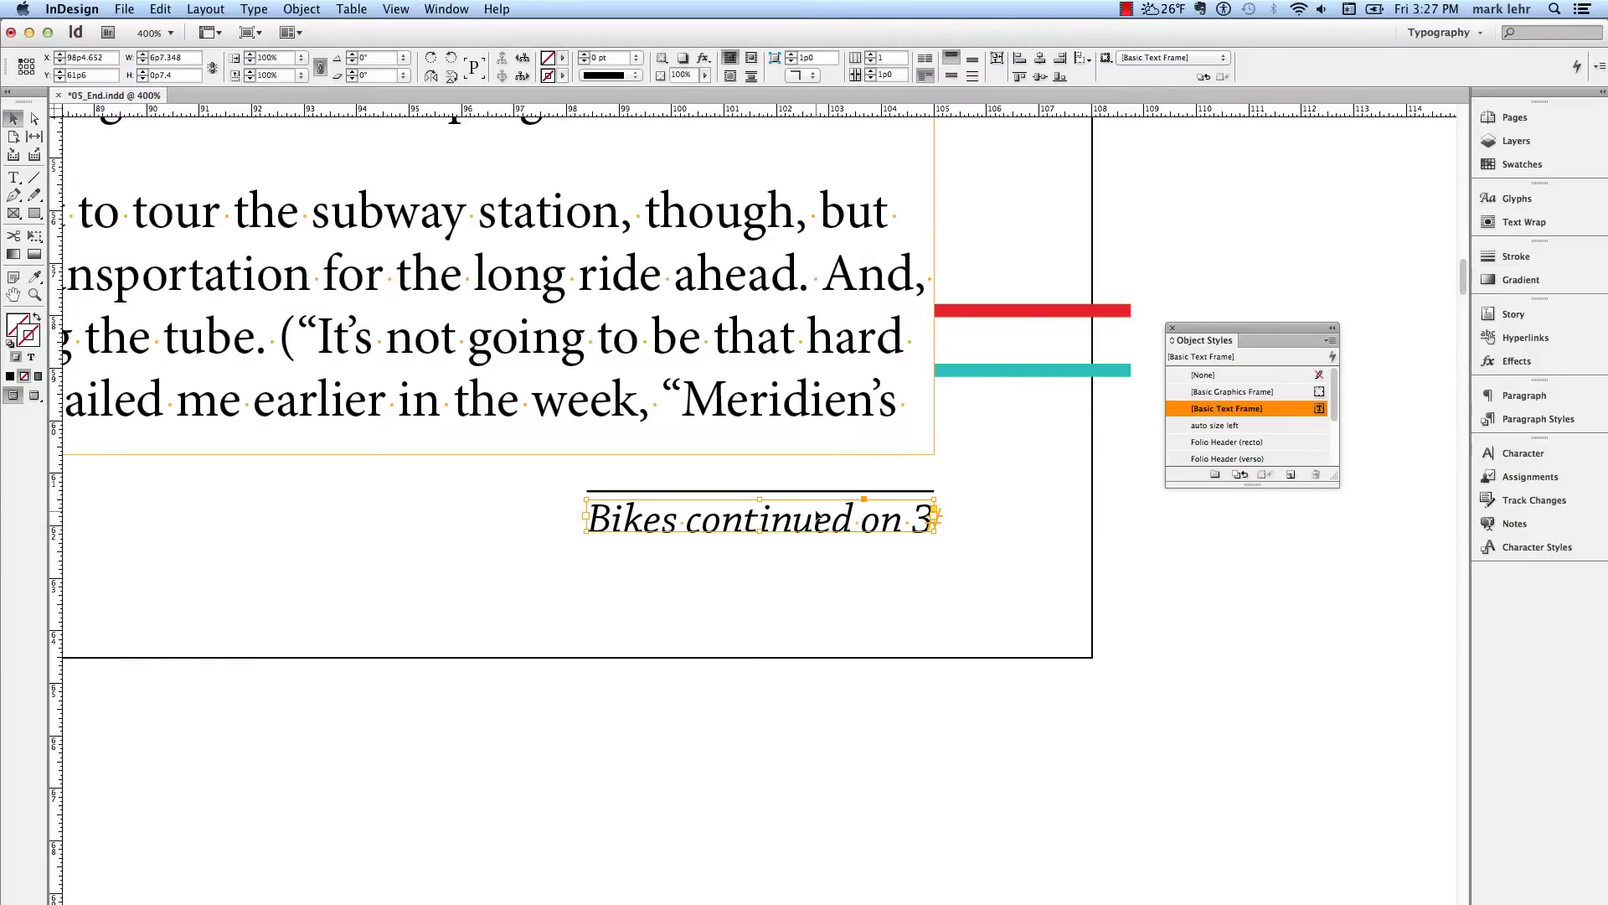
- Move the Bikes line lower and draw a new text frame reading 'Story continued on'
{"action": "left_click_drag", "start_coordinate": [814, 517], "coordinate": [819, 720]}
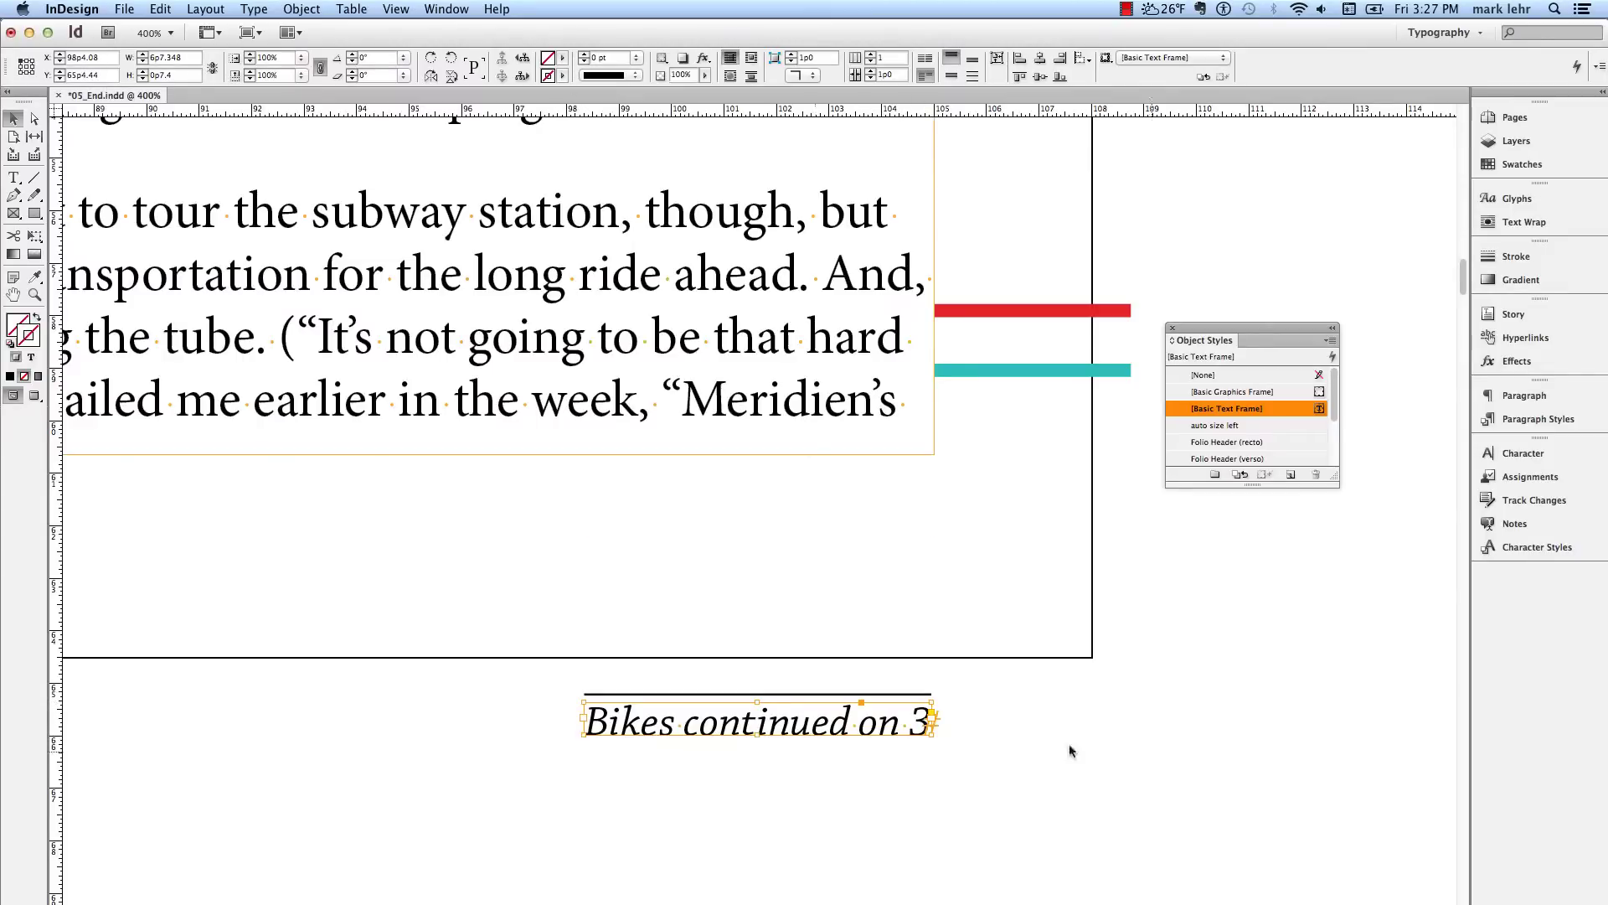
{"action": "left_click", "coordinate": [1143, 787]}
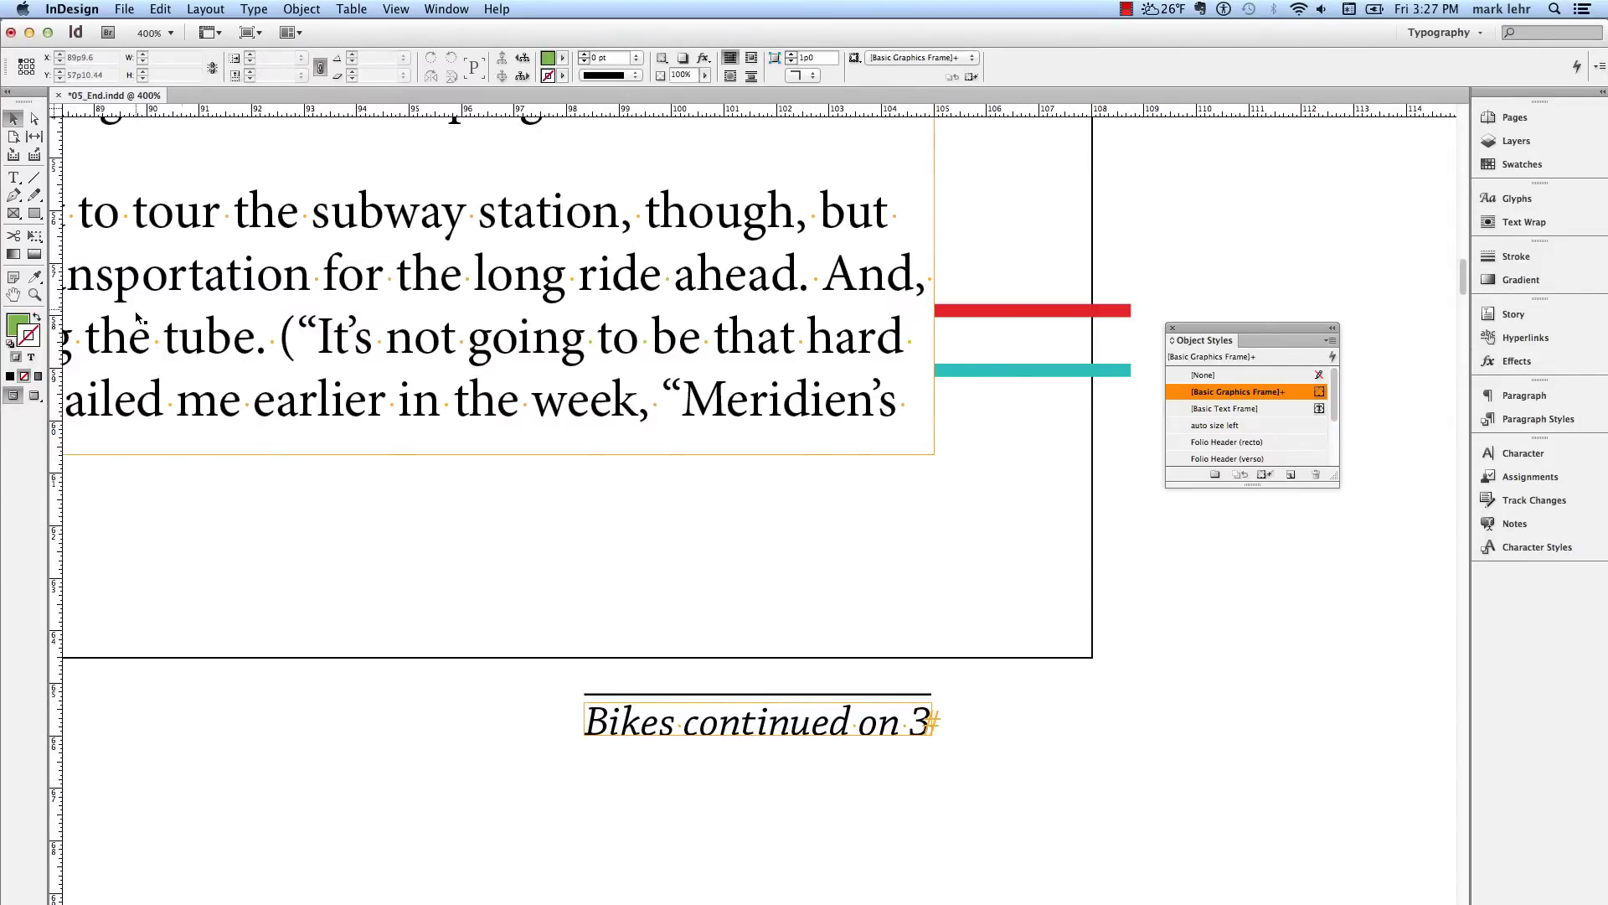
{"action": "left_click", "coordinate": [14, 178]}
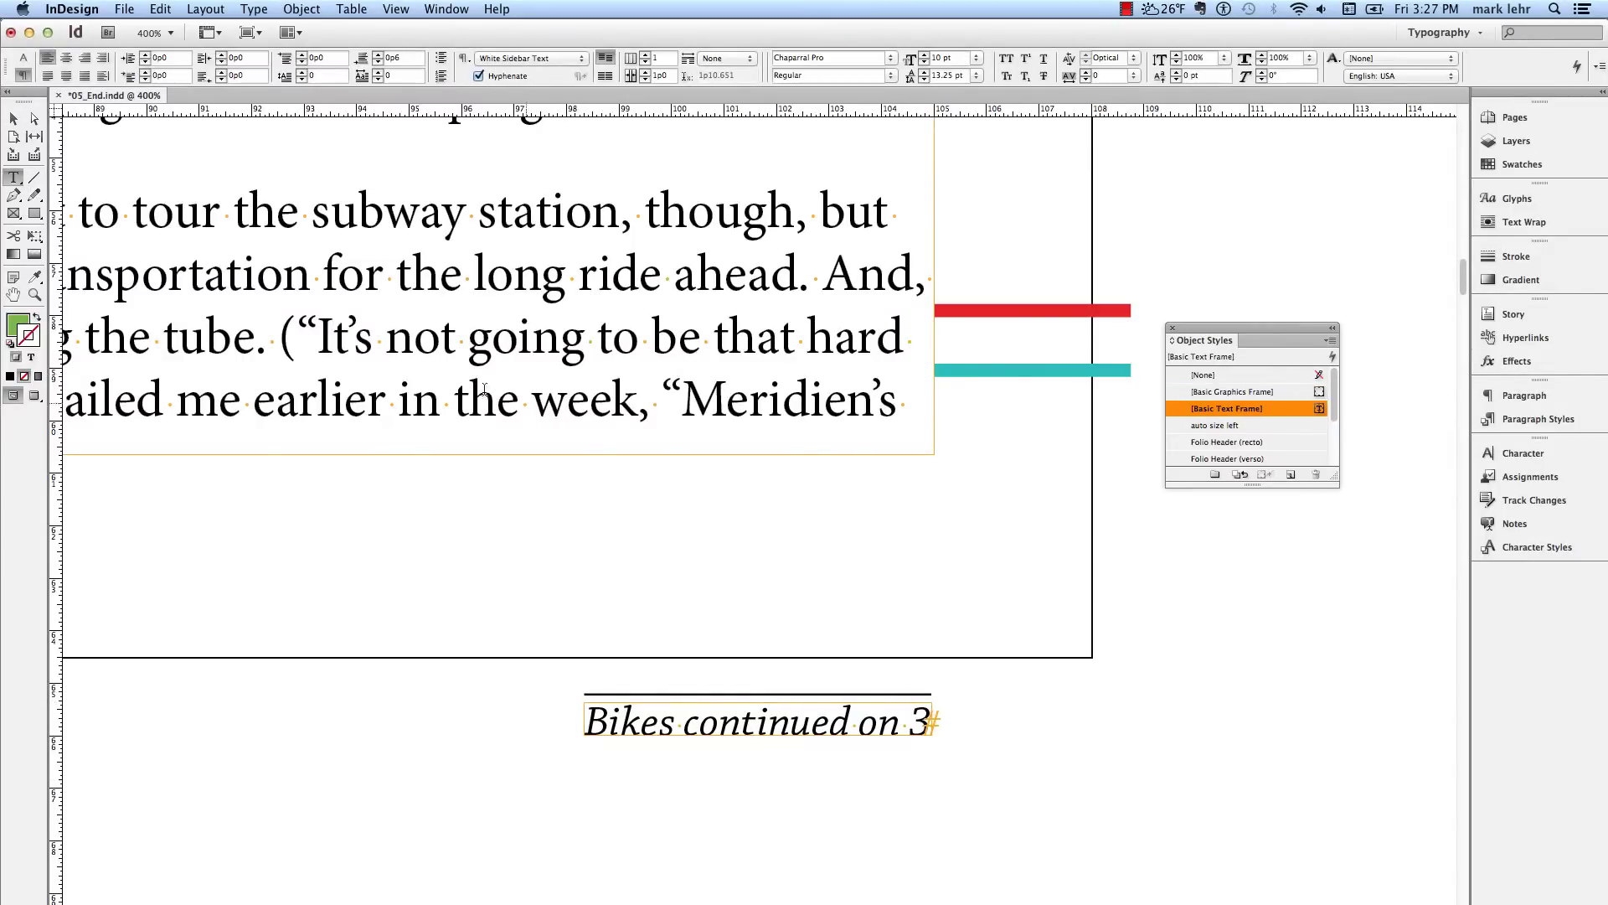
{"action": "left_click_drag", "start_coordinate": [522, 470], "coordinate": [934, 530]}
{"action": "type", "text": "Story cont"}
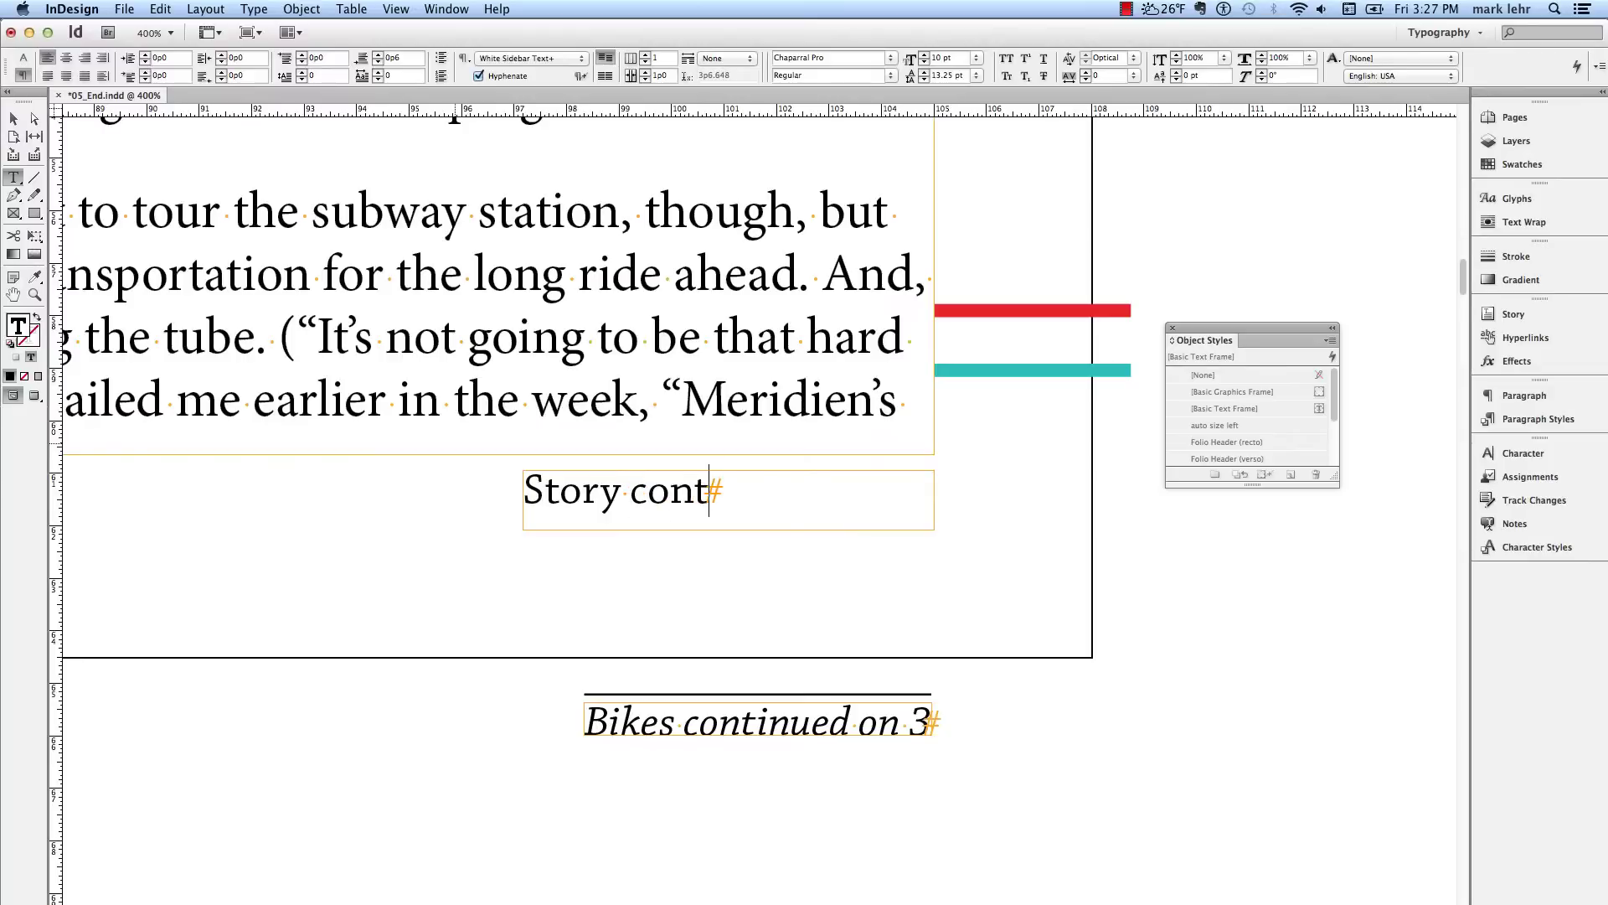
{"action": "type", "text": "inued on"}
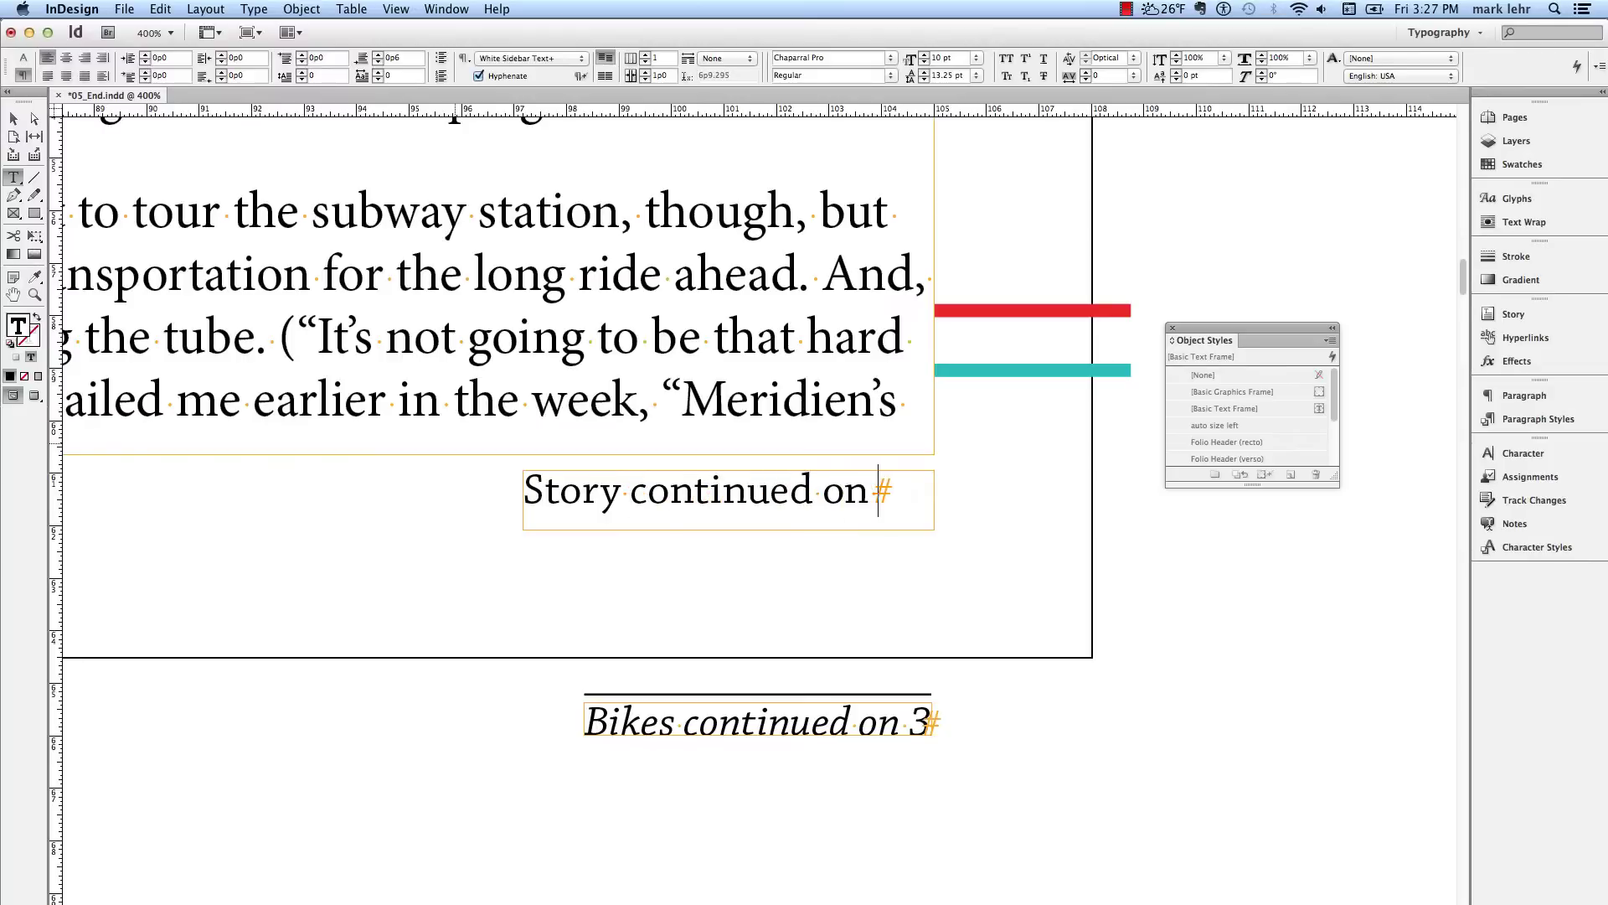
- Insert a Next Page Number marker and nudge the new jump line up under the story
{"action": "right_click", "coordinate": [878, 500]}
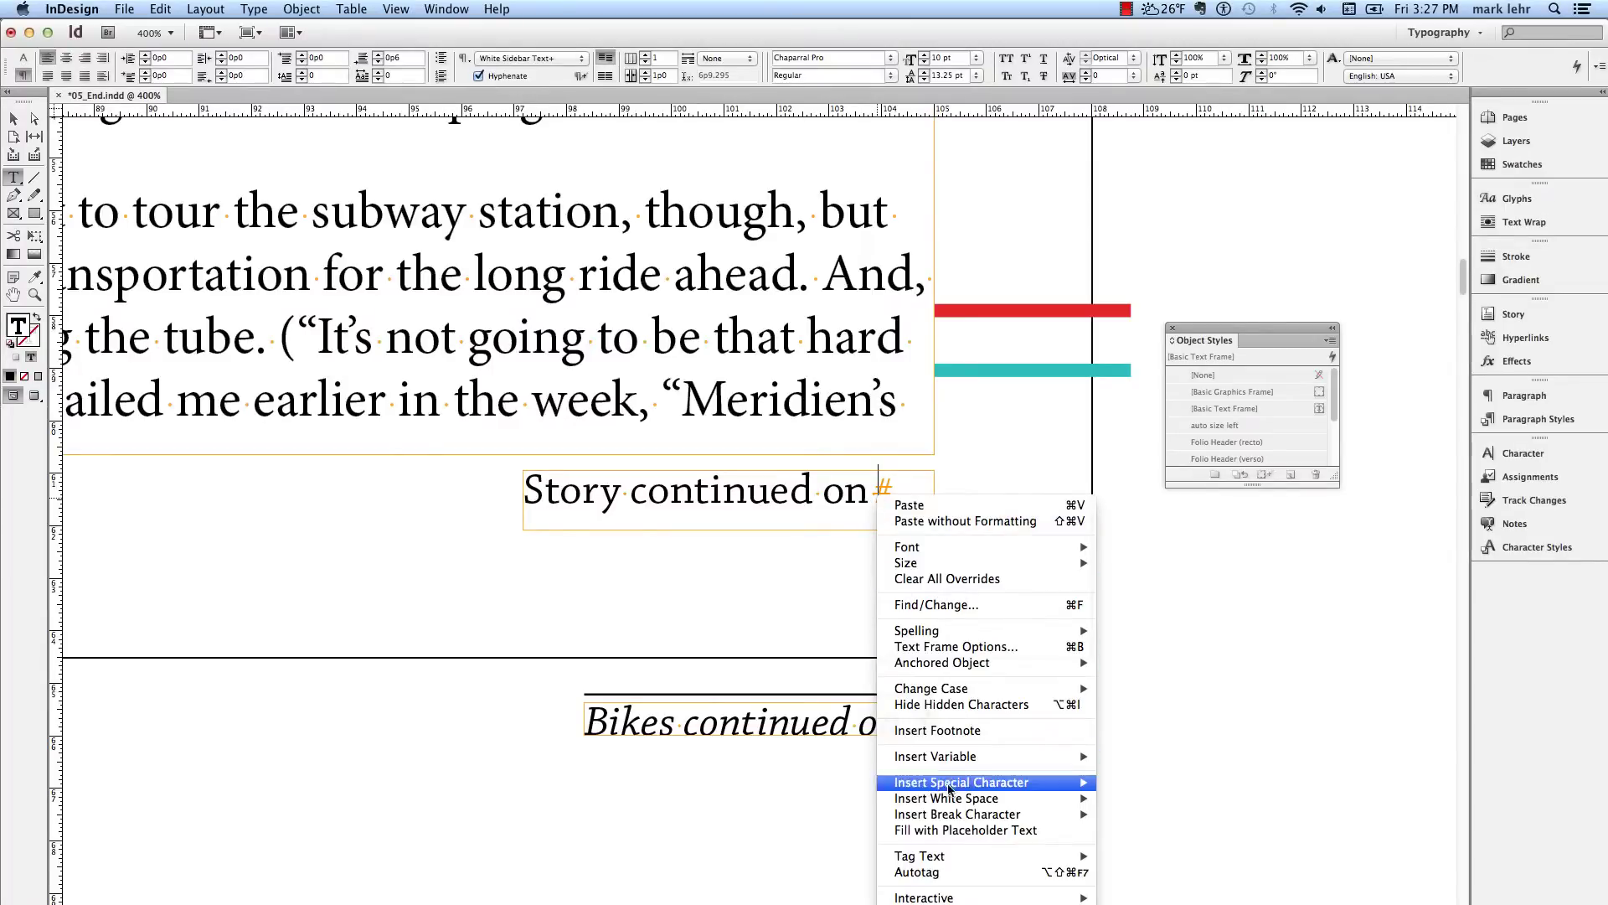
{"action": "mouse_move", "coordinate": [961, 784]}
{"action": "mouse_move", "coordinate": [1221, 800]}
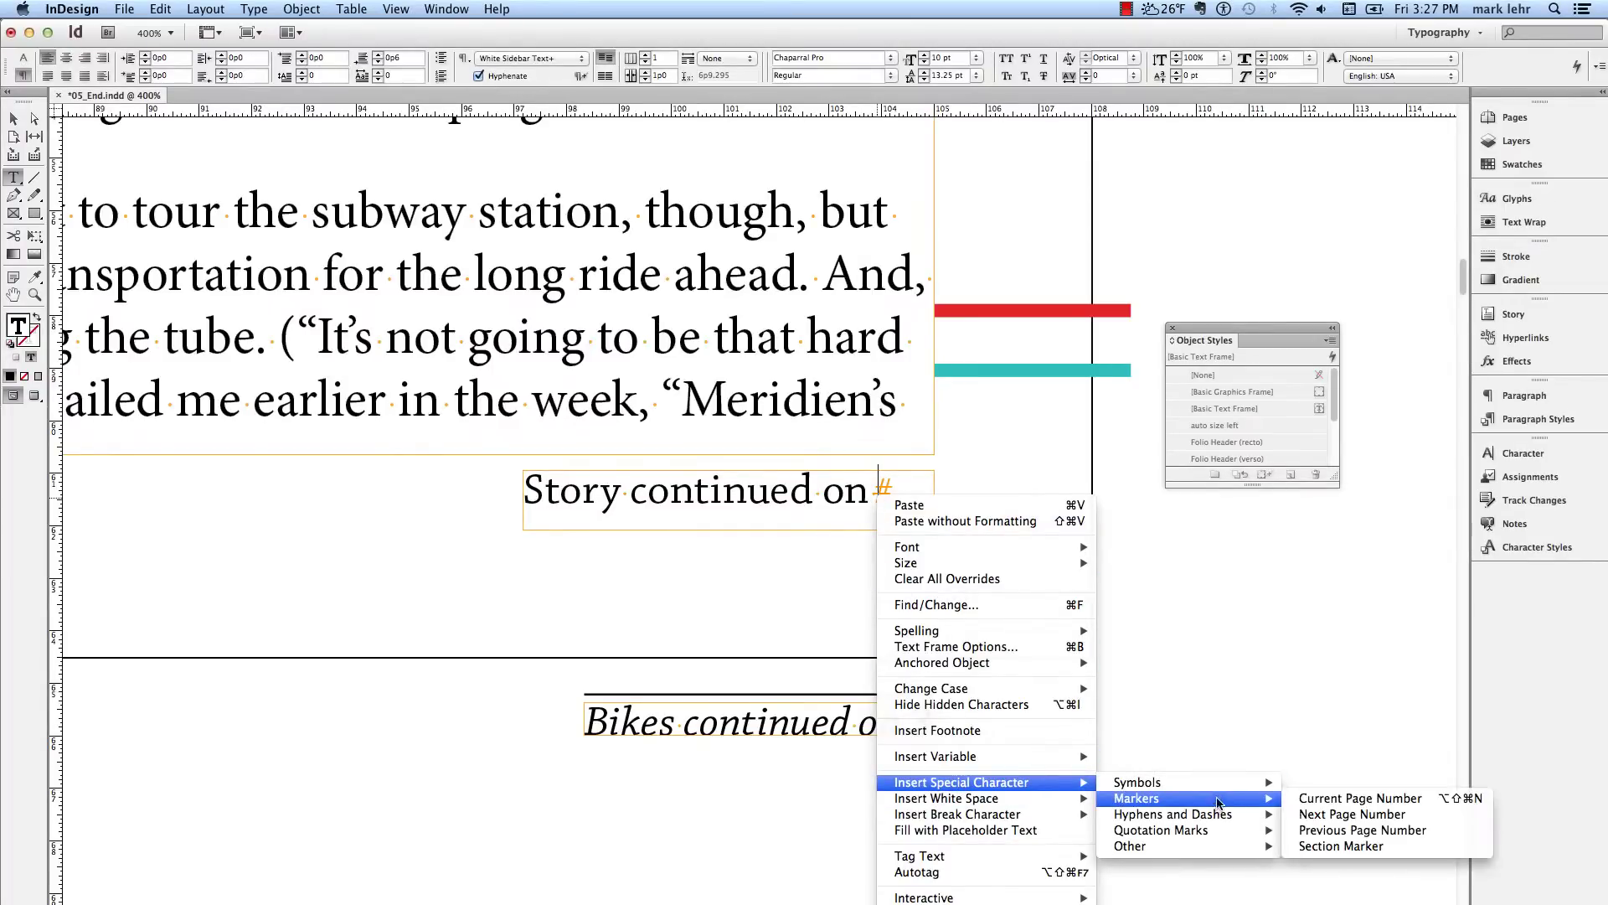
{"action": "left_click", "coordinate": [1400, 814]}
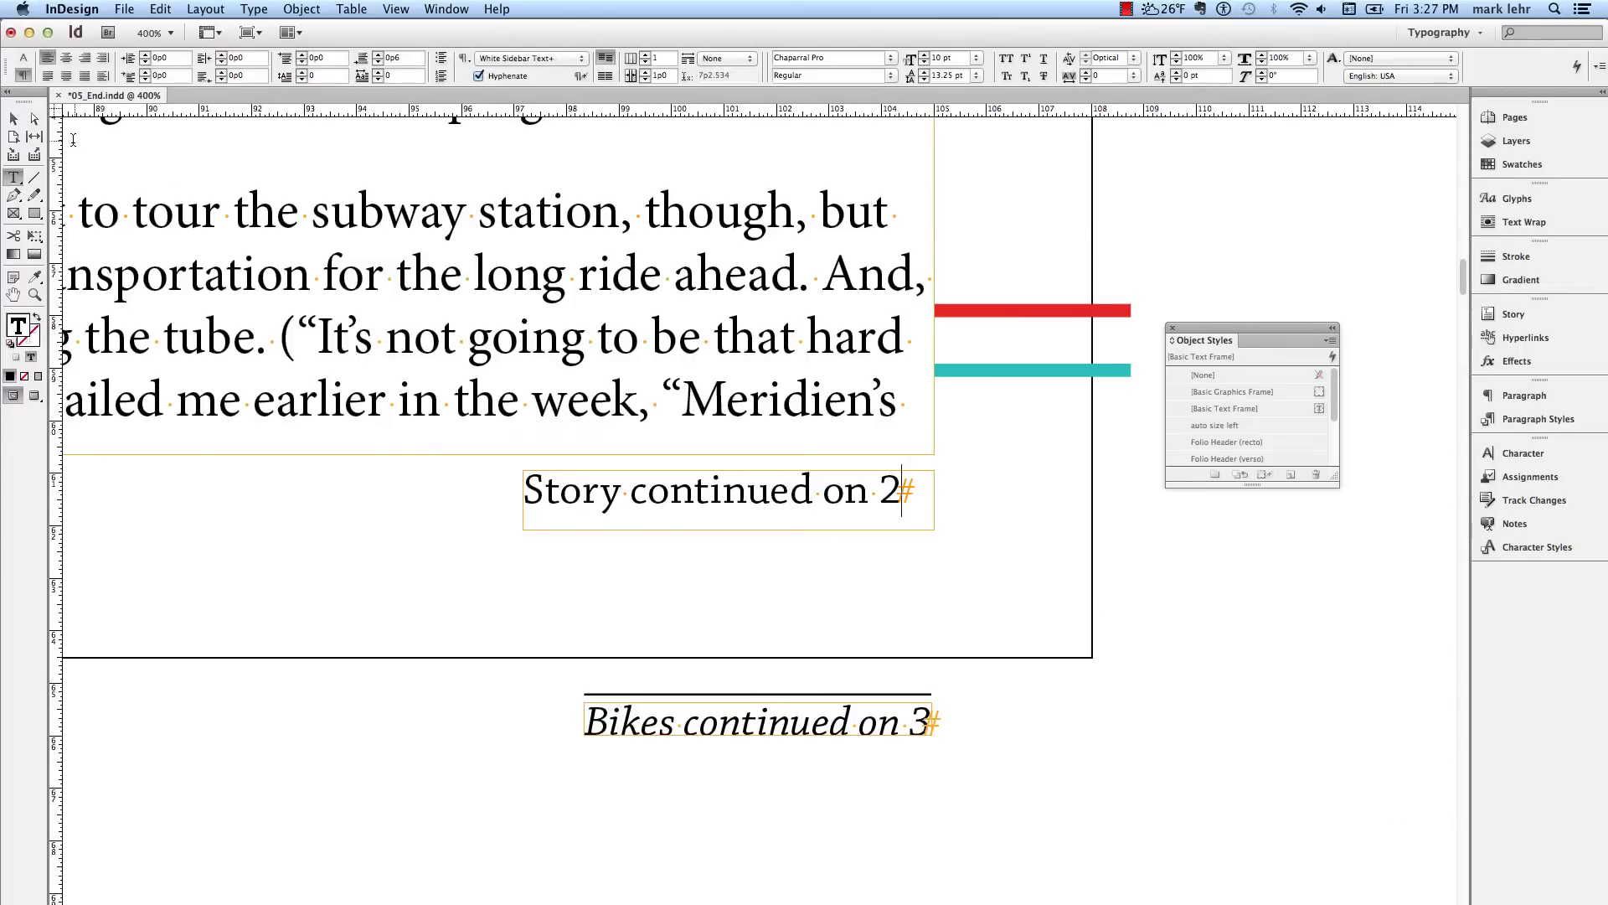
{"action": "left_click", "coordinate": [13, 119]}
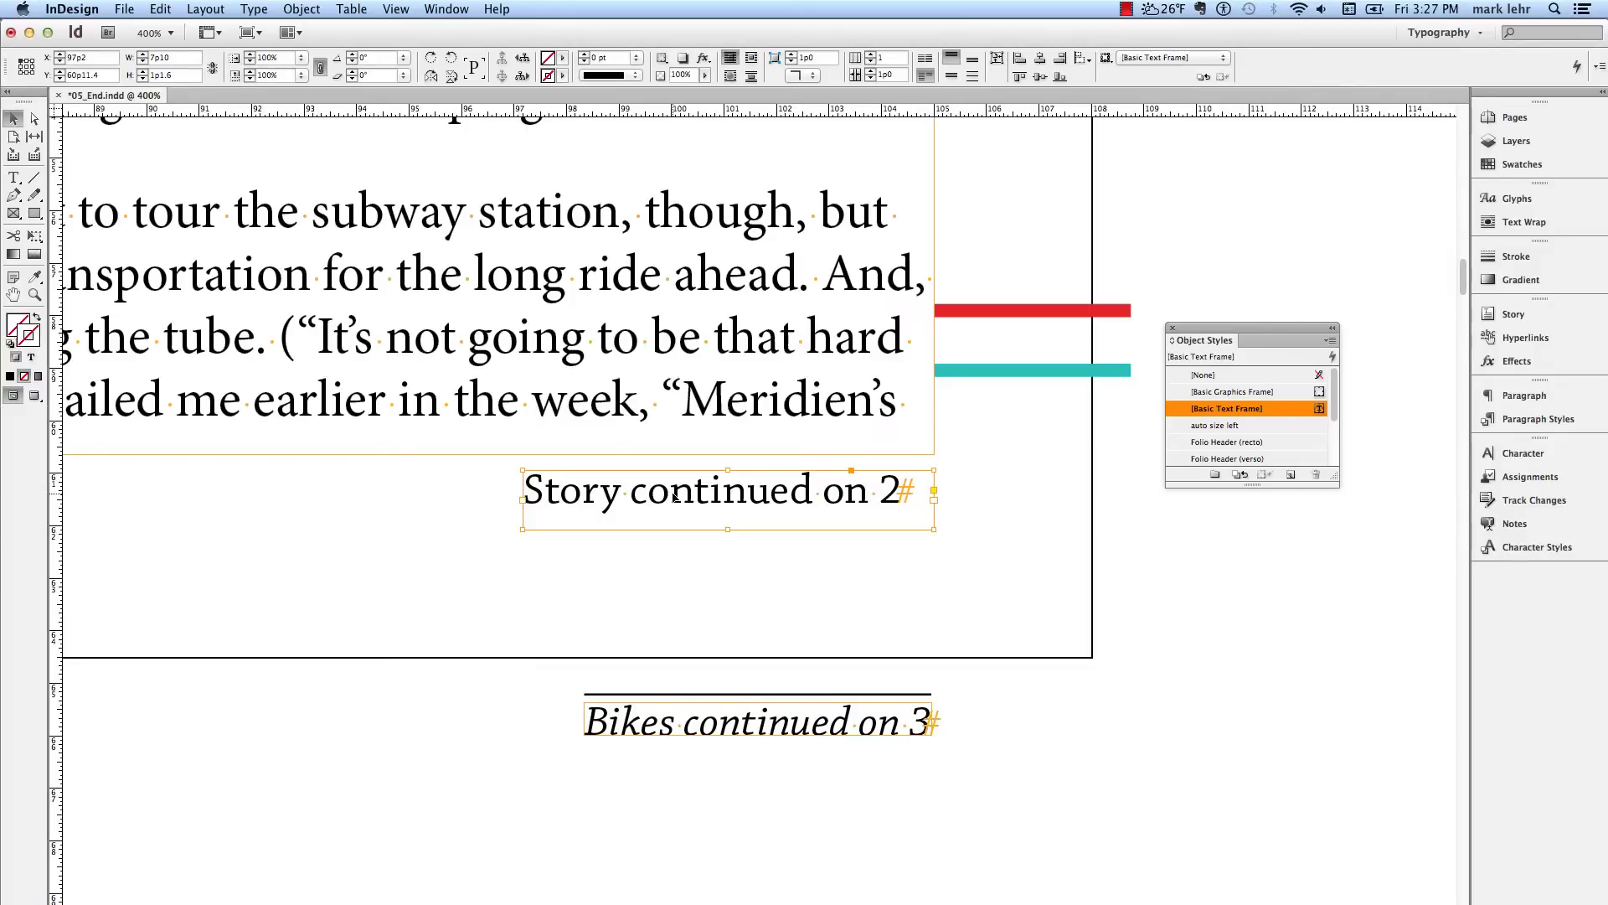
{"action": "left_click_drag", "start_coordinate": [675, 496], "coordinate": [673, 484]}
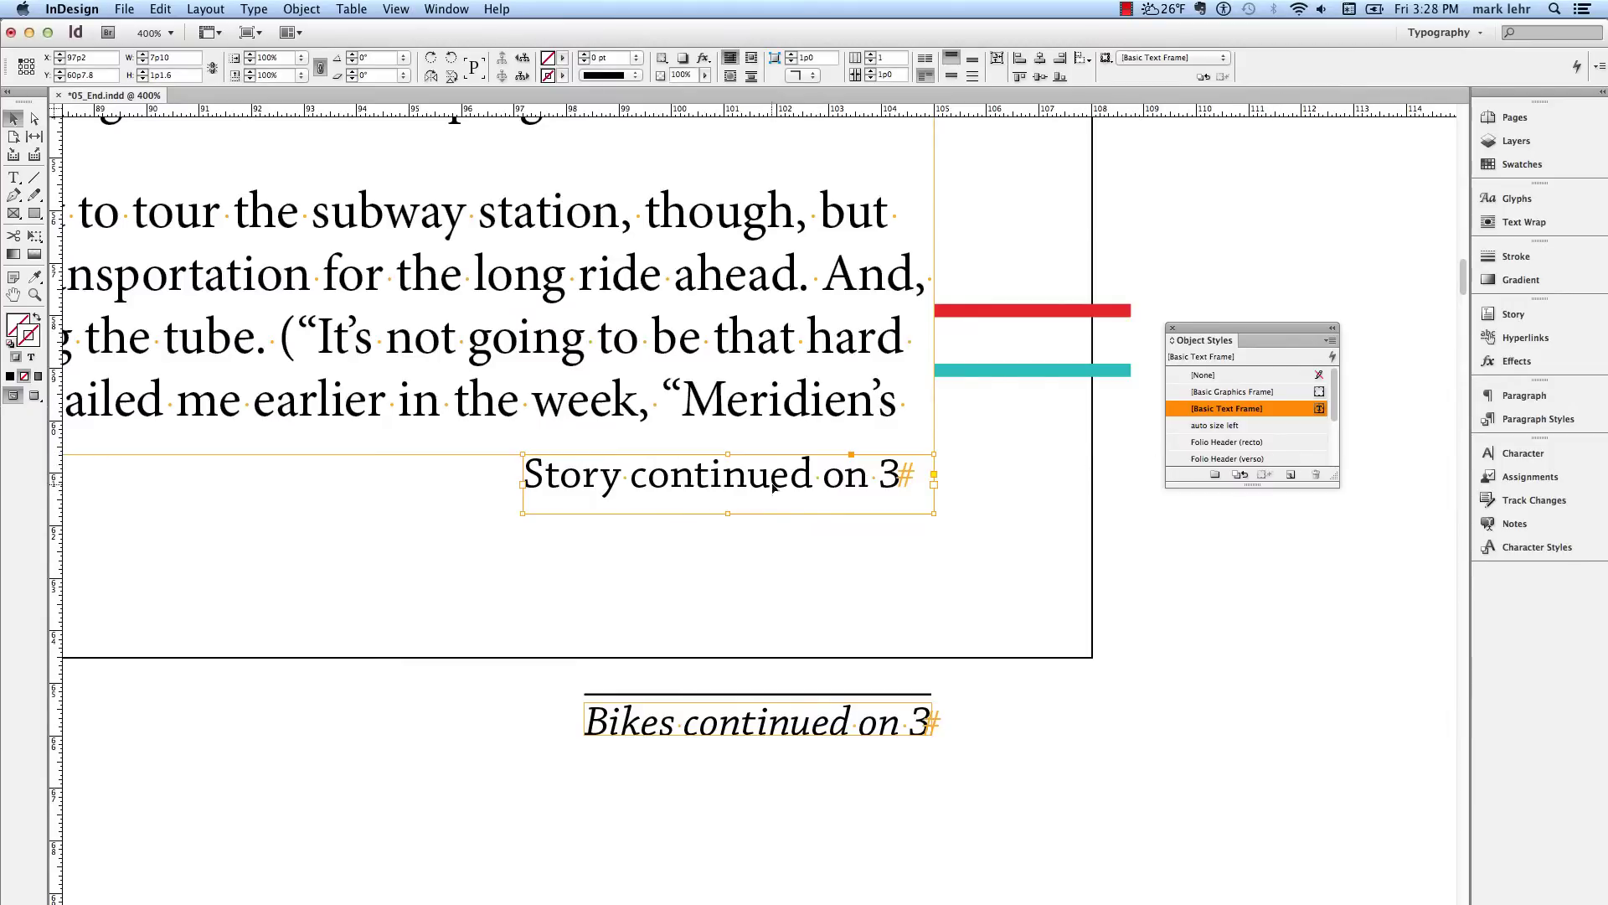
- Insert 'dealing with' after 'Story' and apply the 'auto size left' object style to the frame
{"action": "triple_click", "coordinate": [634, 482]}
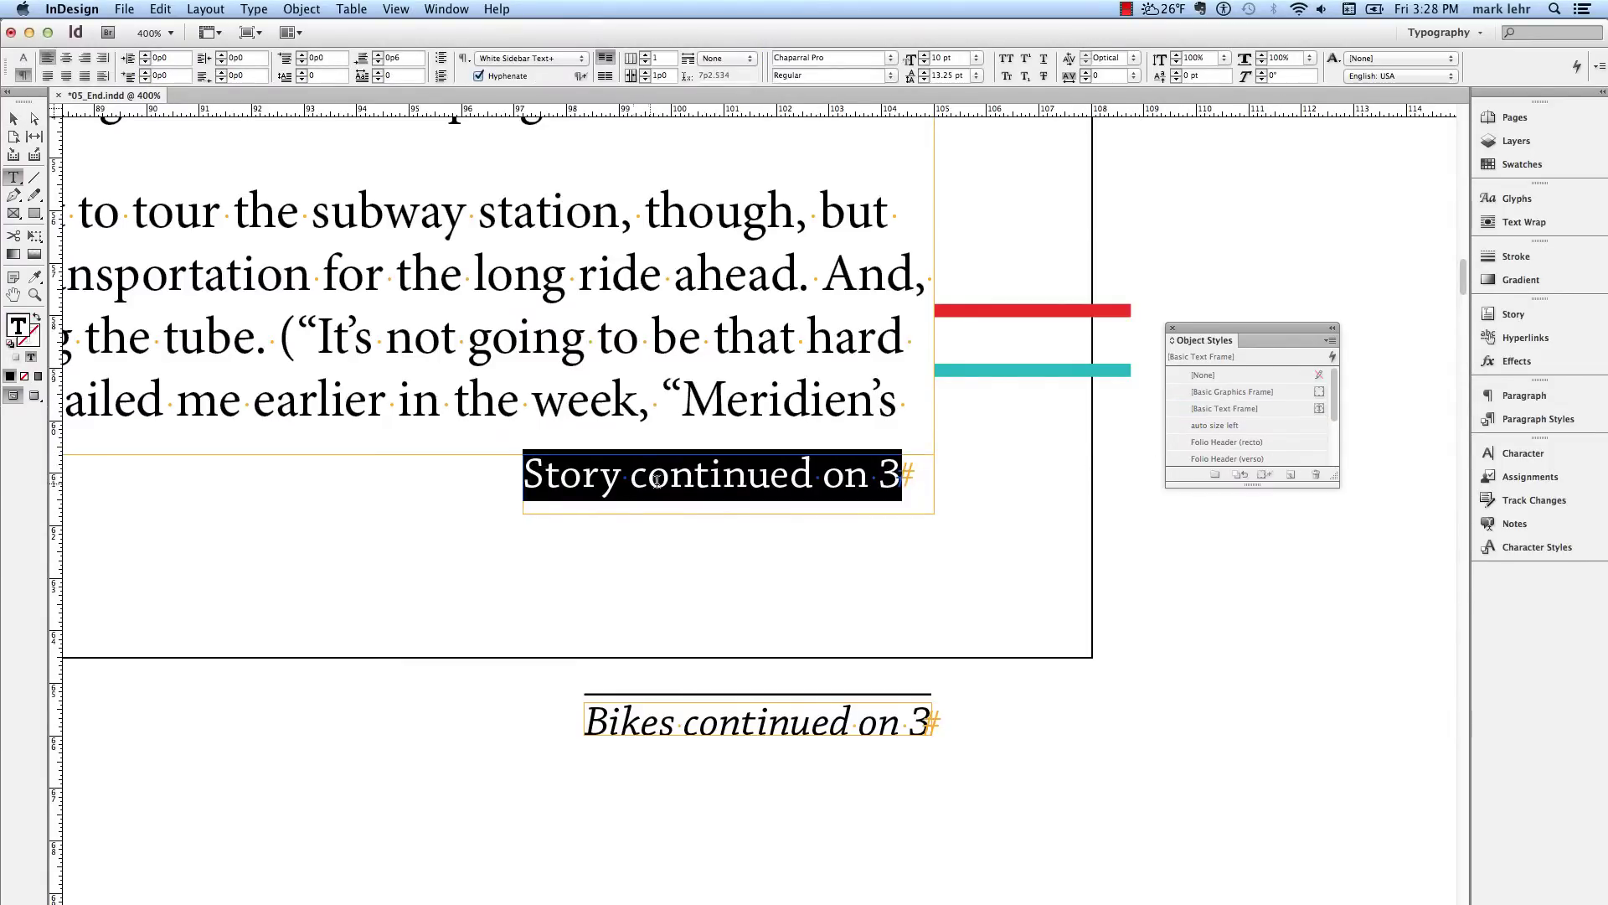
{"action": "left_click", "coordinate": [634, 480]}
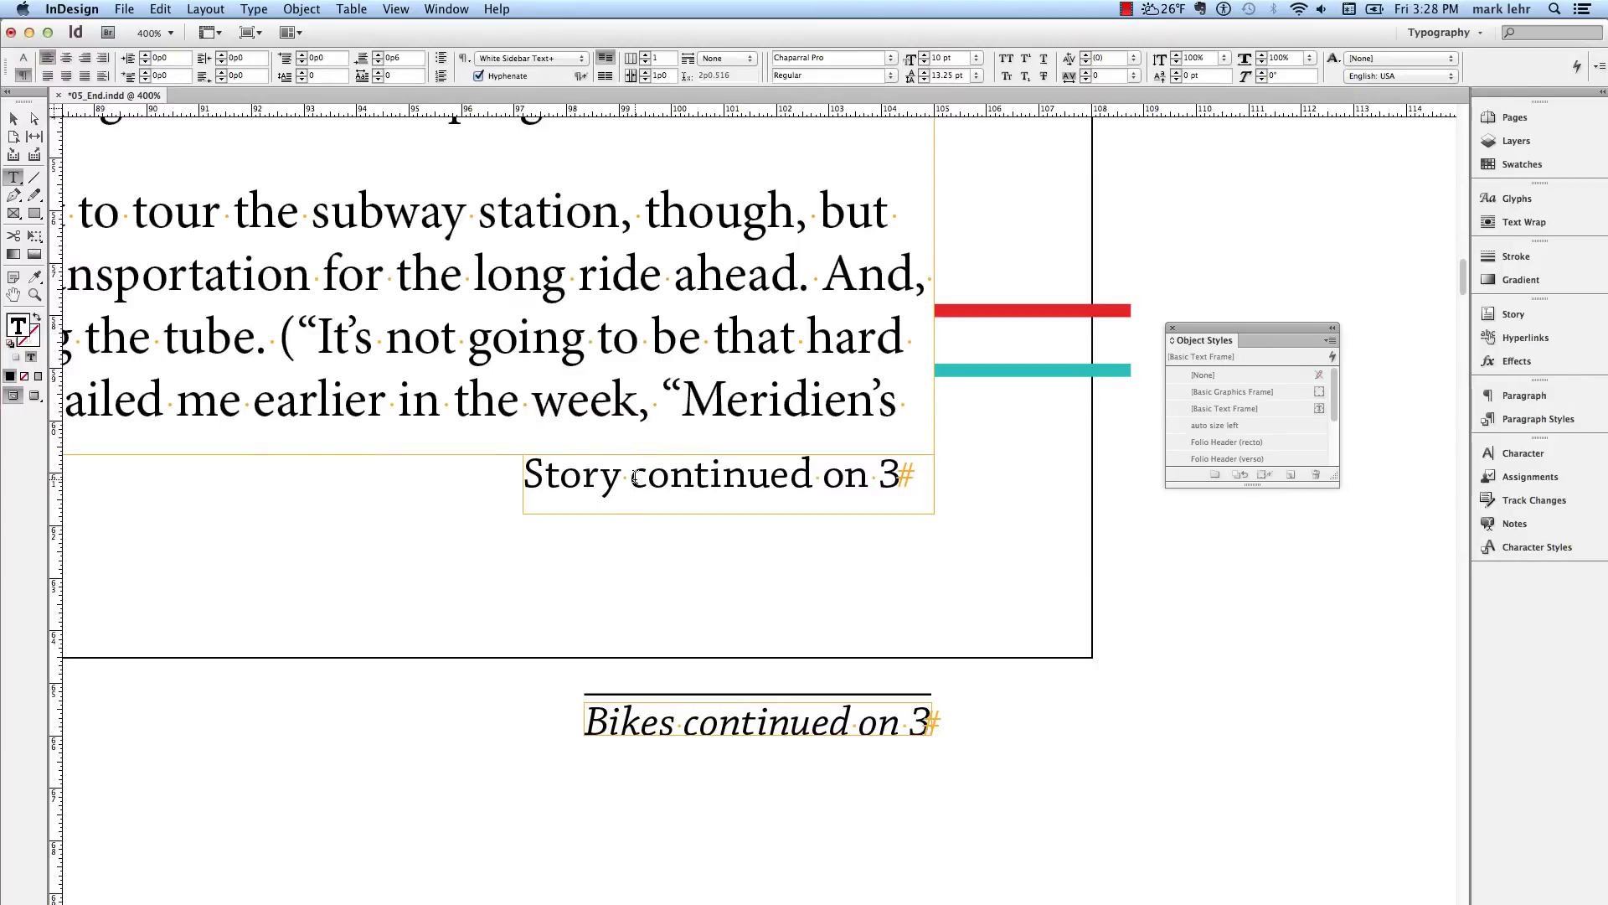
{"action": "type", "text": "dealing with"}
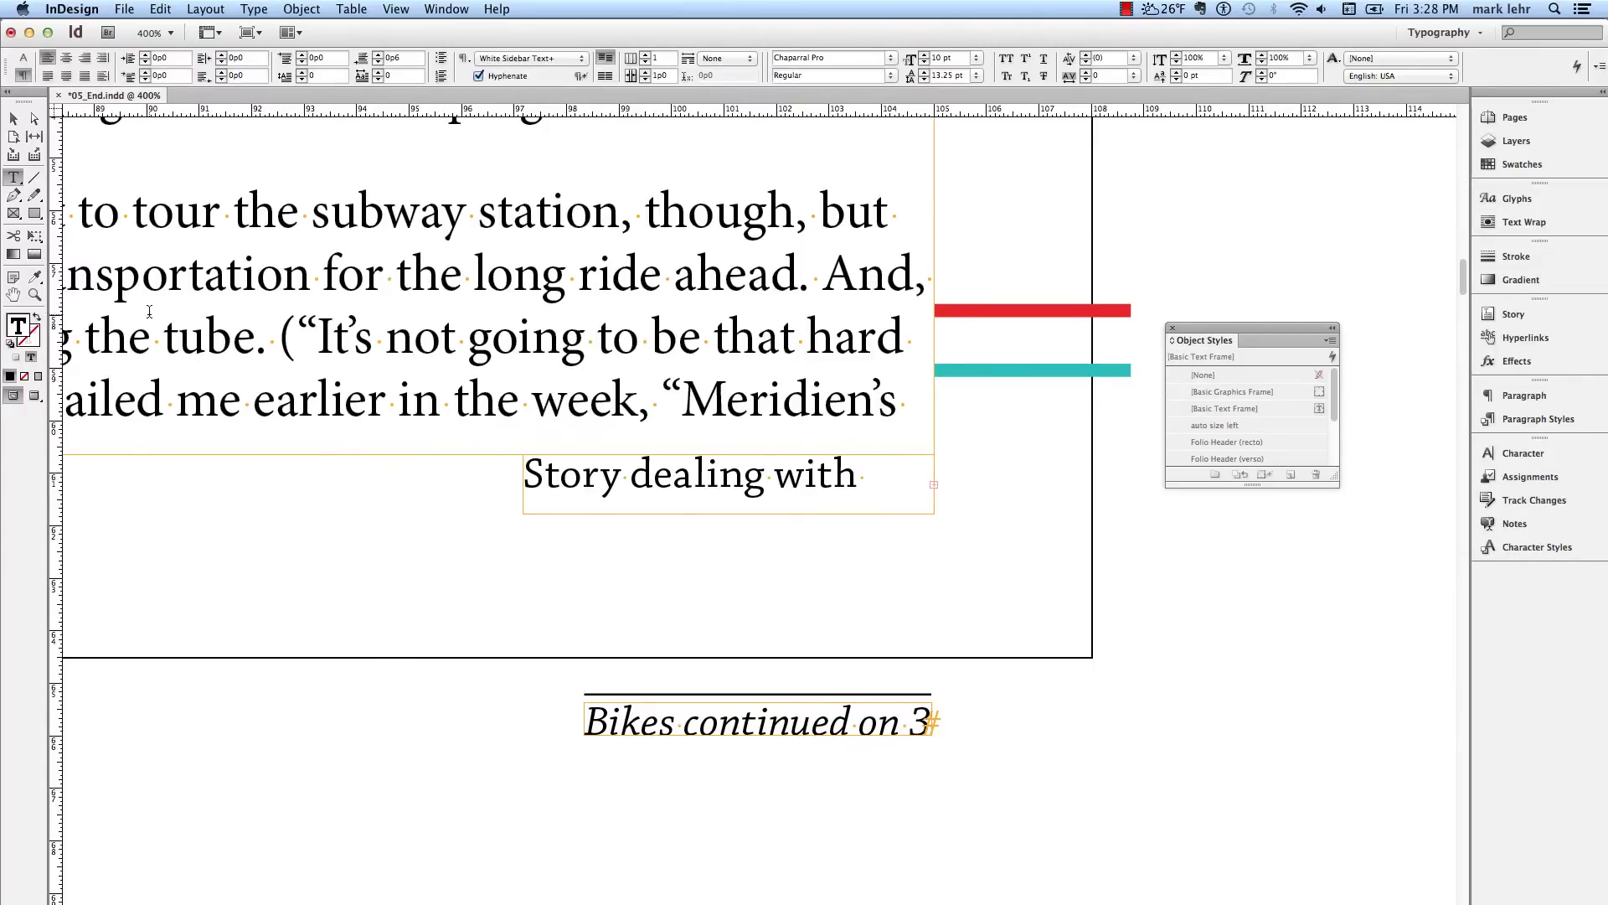
{"action": "left_click", "coordinate": [13, 118]}
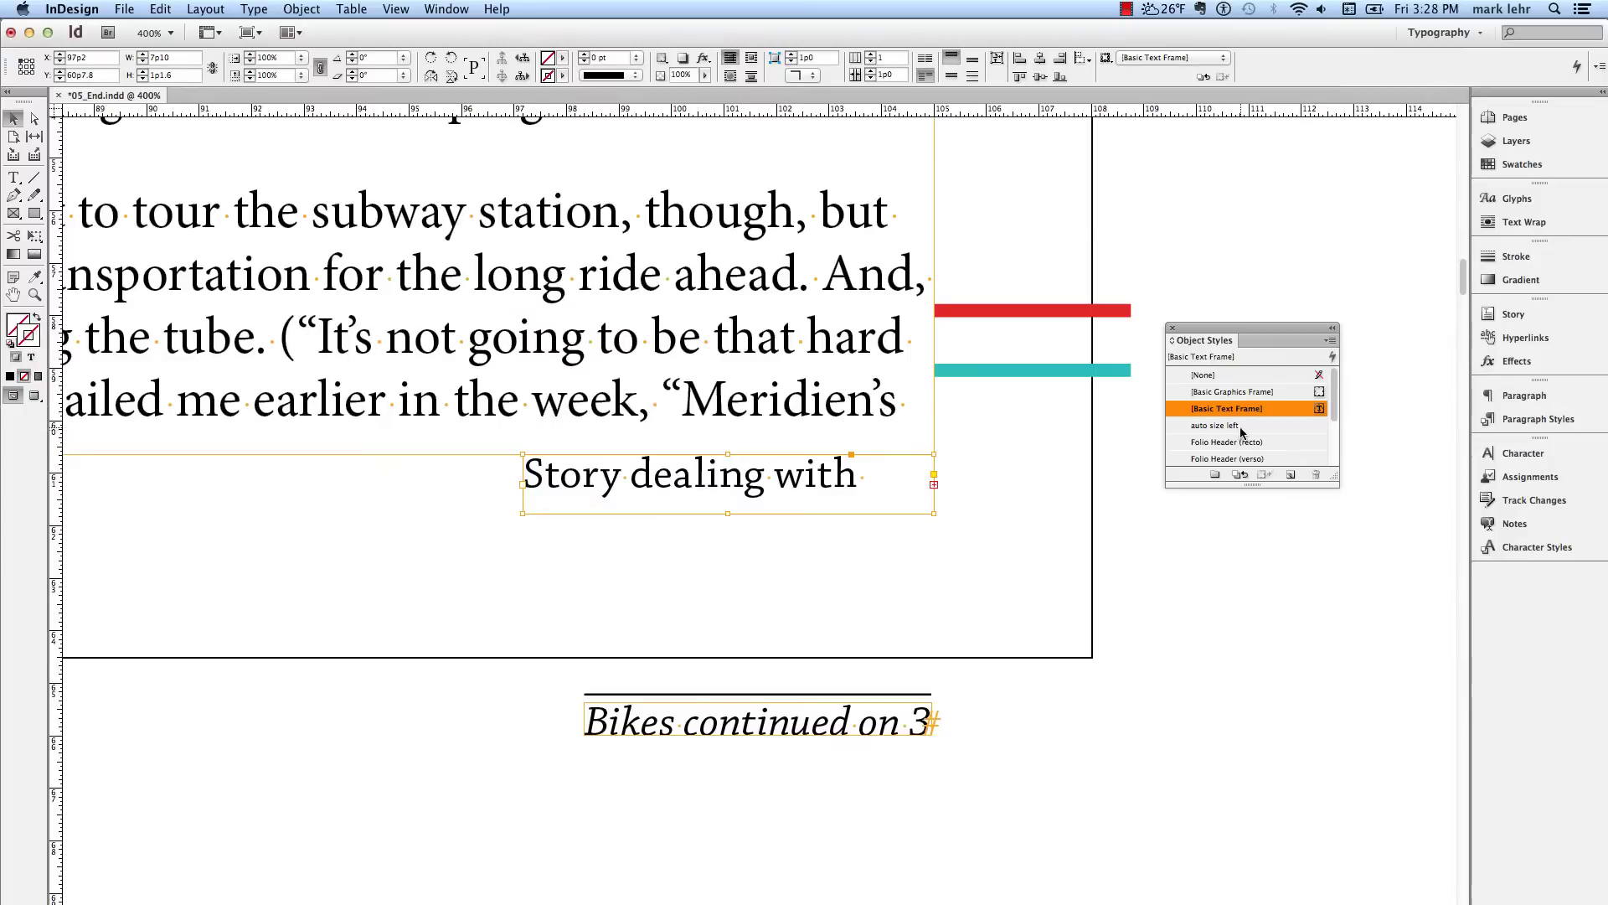
{"action": "left_click", "coordinate": [1215, 426]}
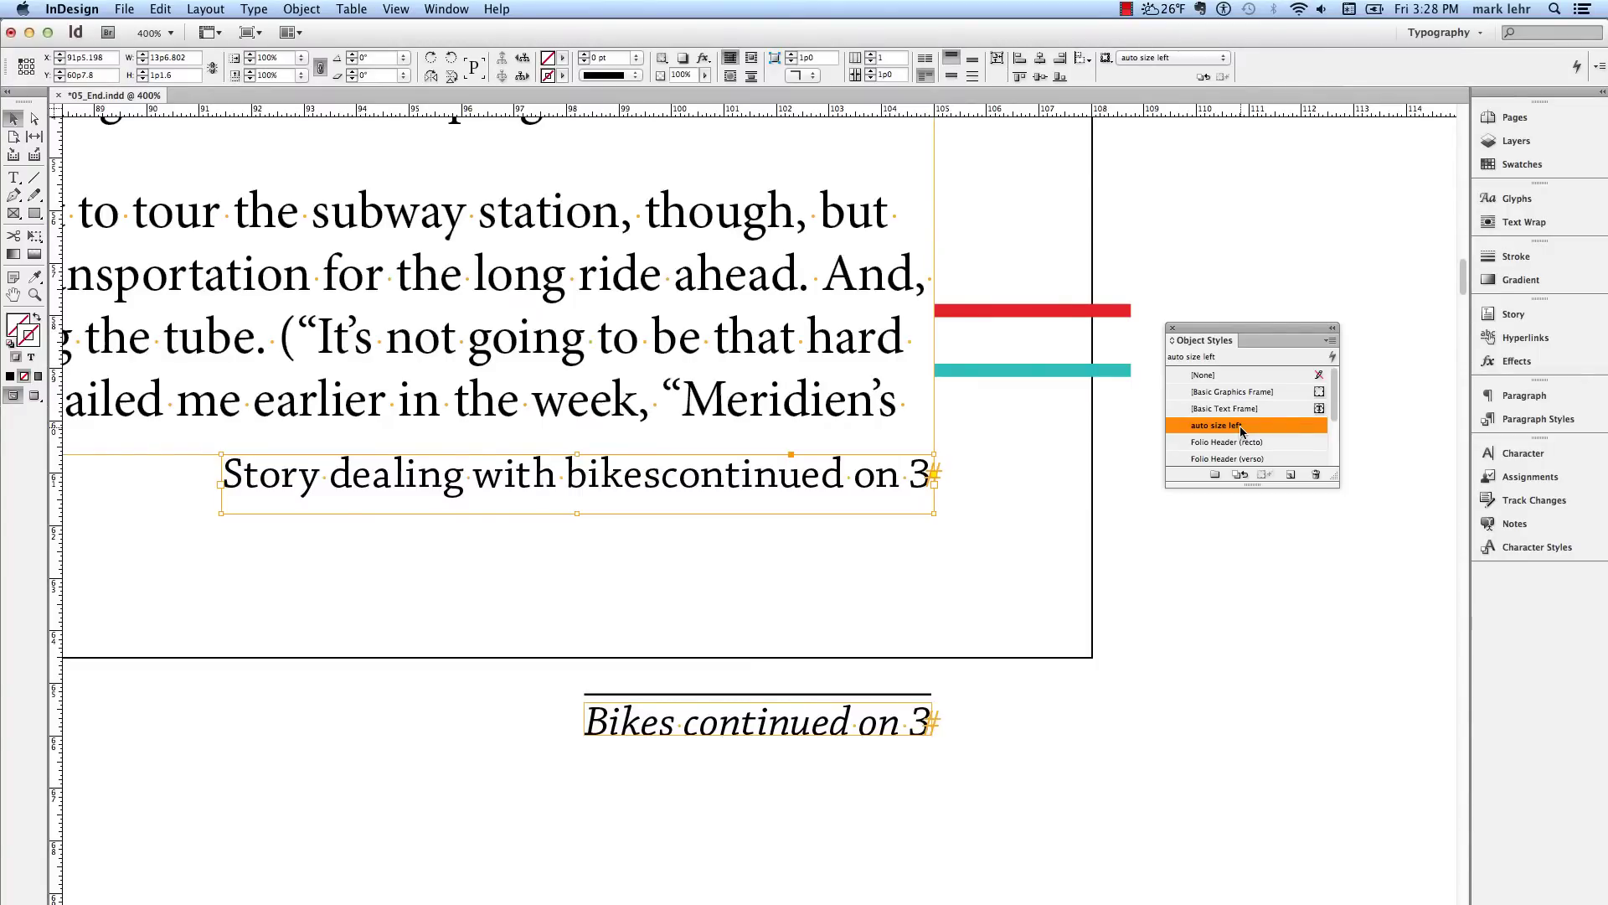
- Open Text Frame Options for the new jump line and view its Width Only auto-size setting
{"action": "key", "text": "super+b"}
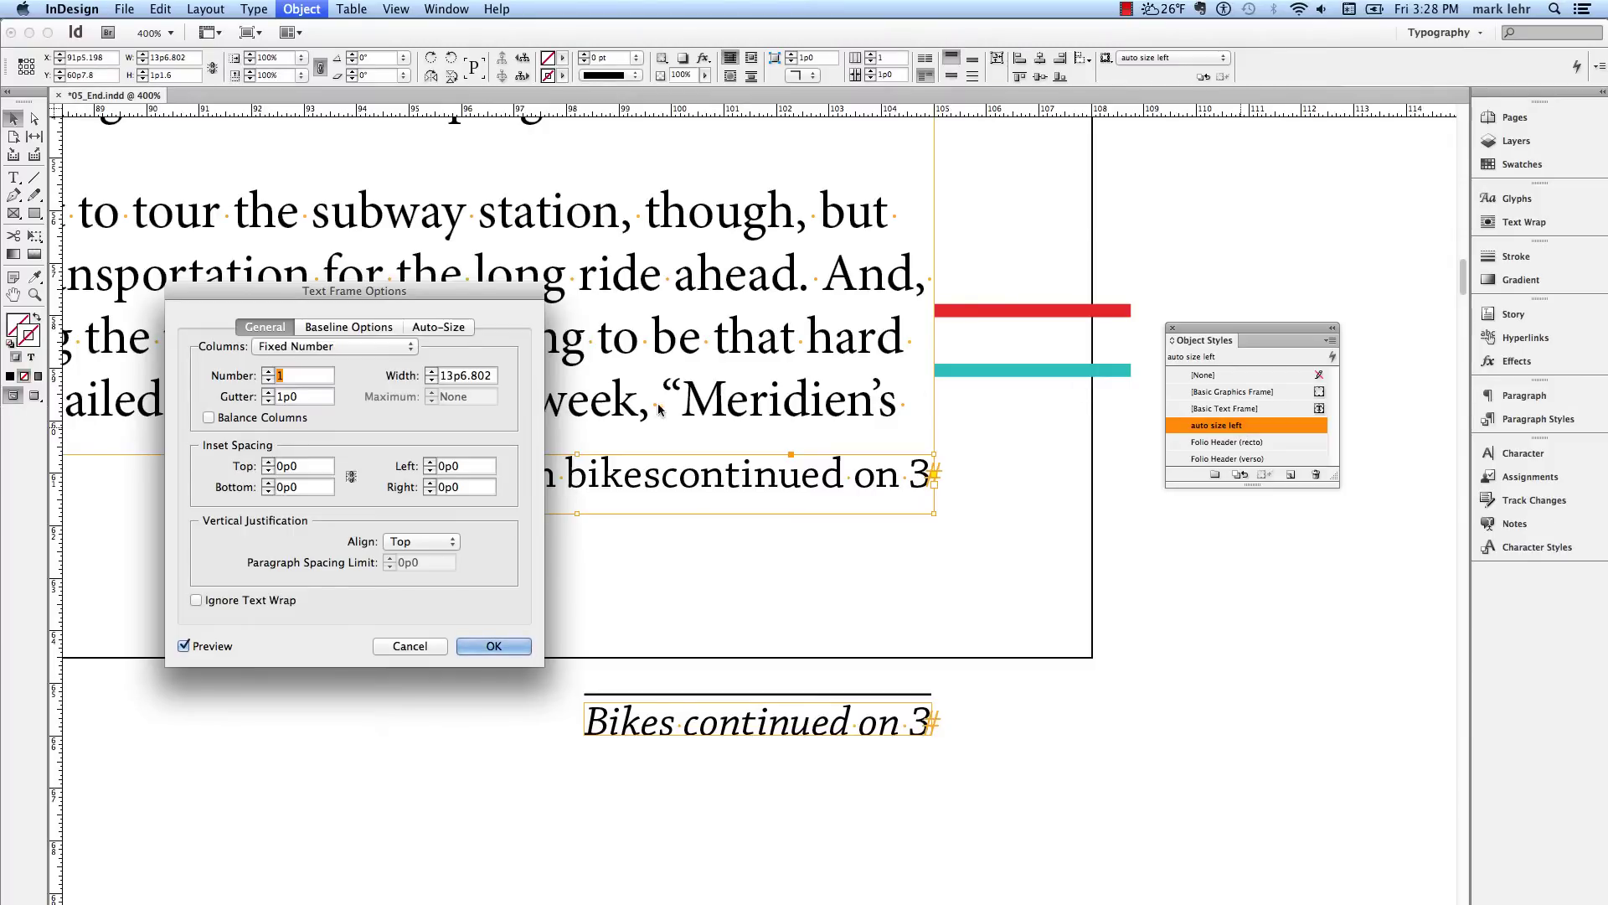
{"action": "left_click", "coordinate": [442, 327]}
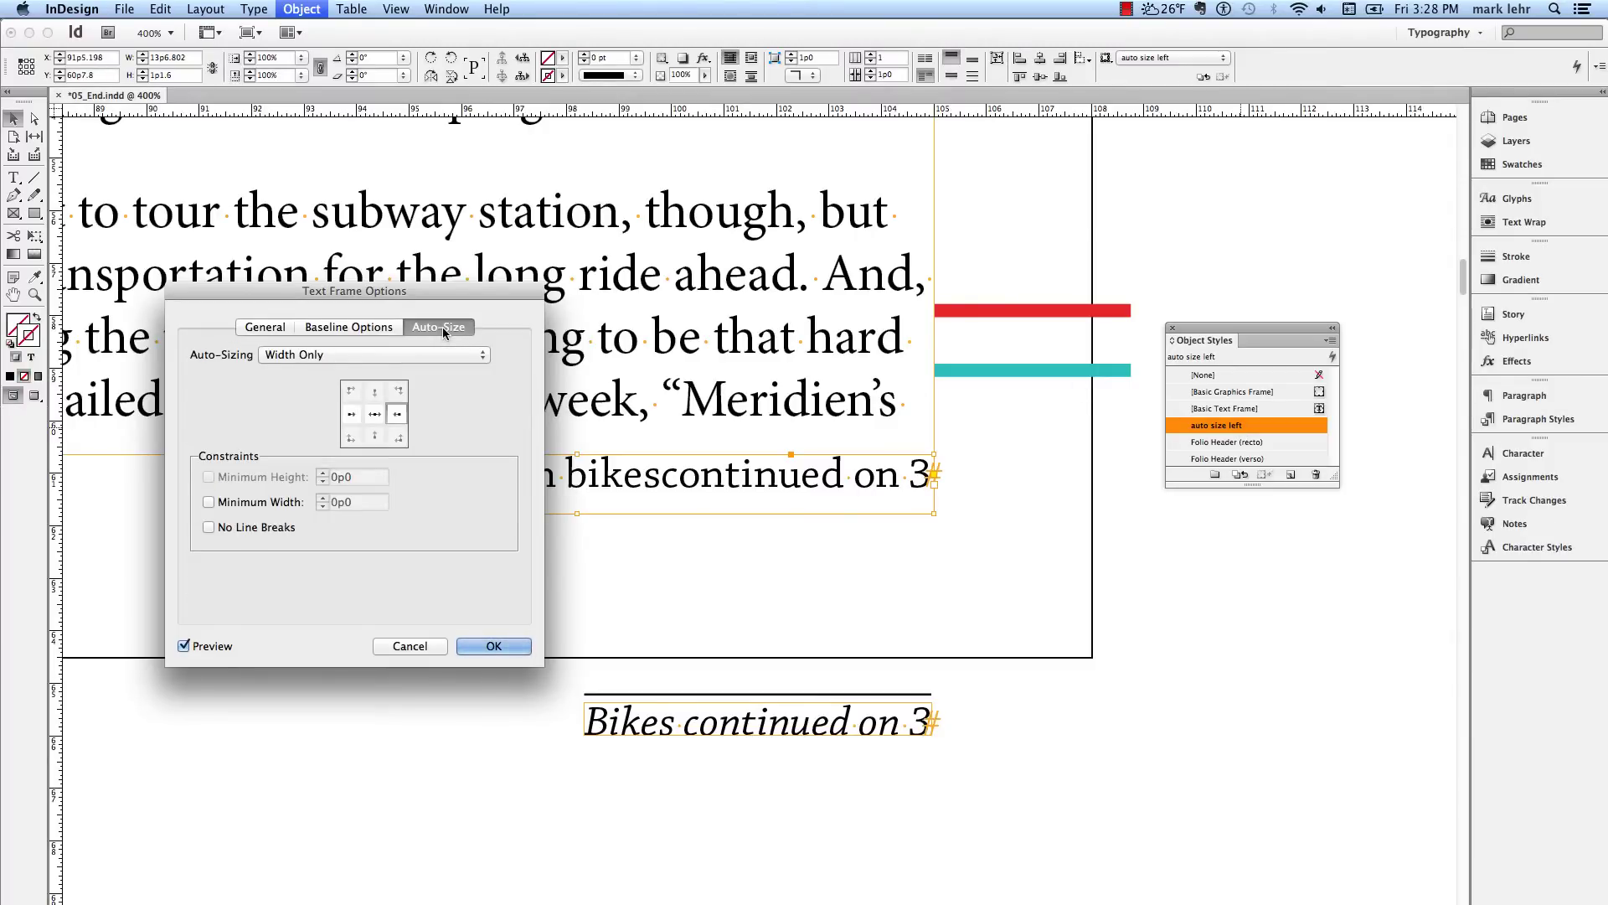